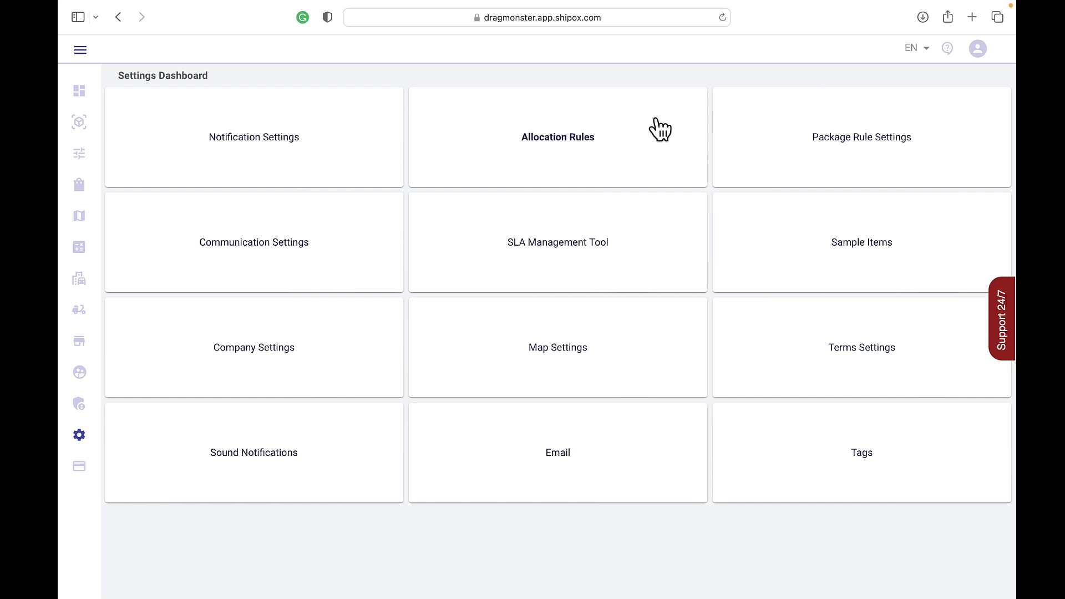
- Create a new allocation rule with Order Rule as its rule type
click(660, 130)
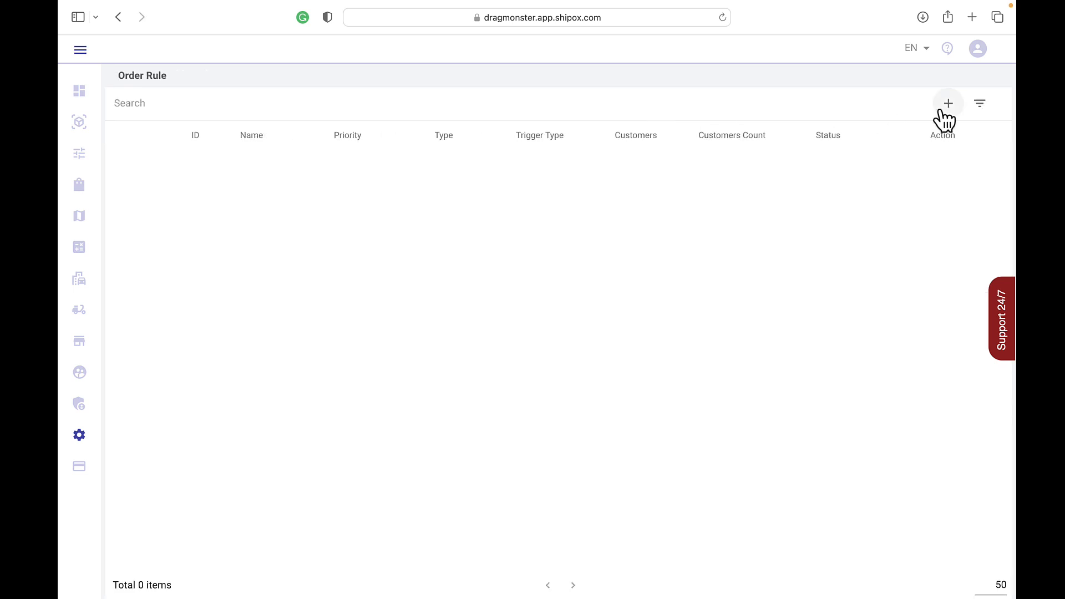
click(946, 106)
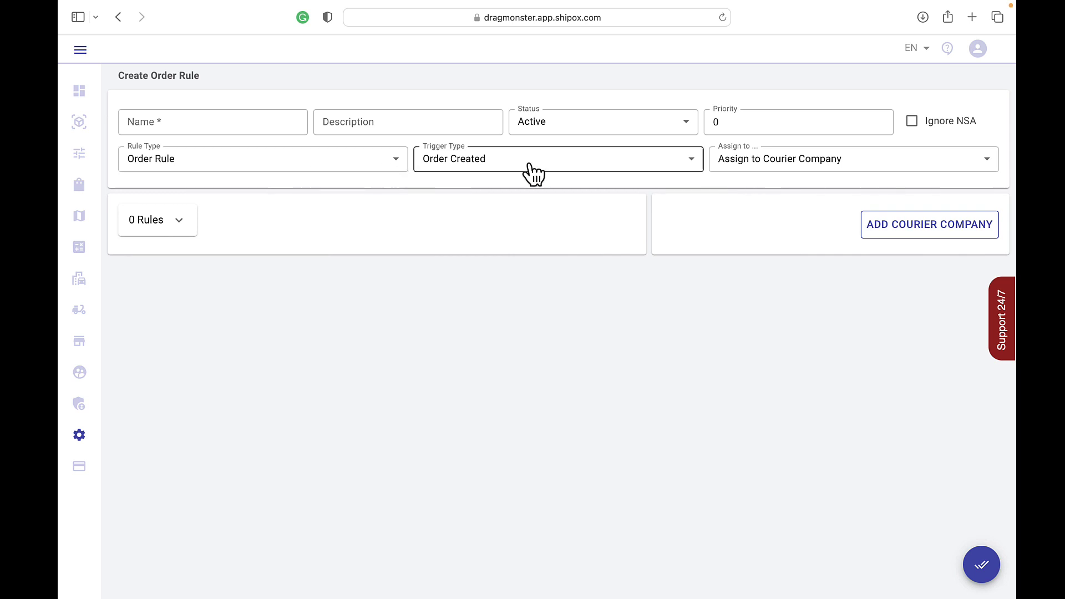
click(229, 176)
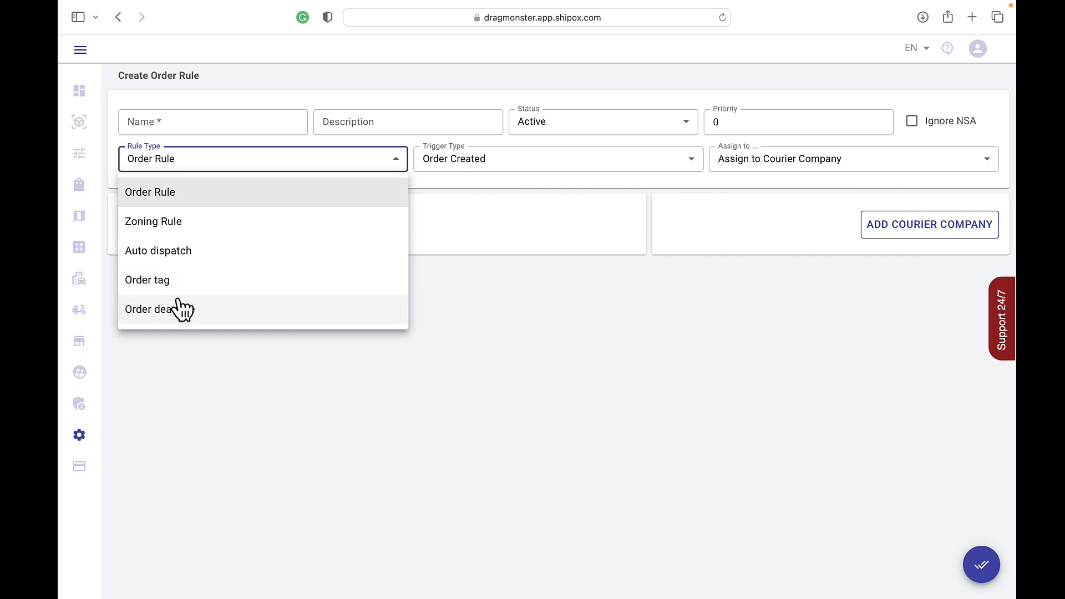
click(188, 192)
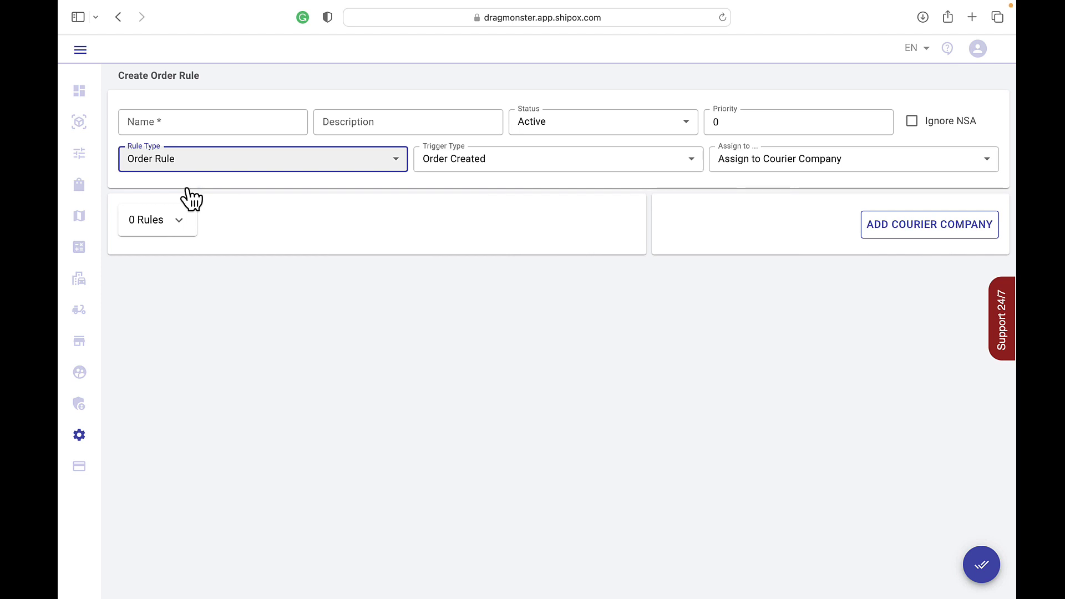
- Name the new order rule "auto-assignment"
click(176, 116)
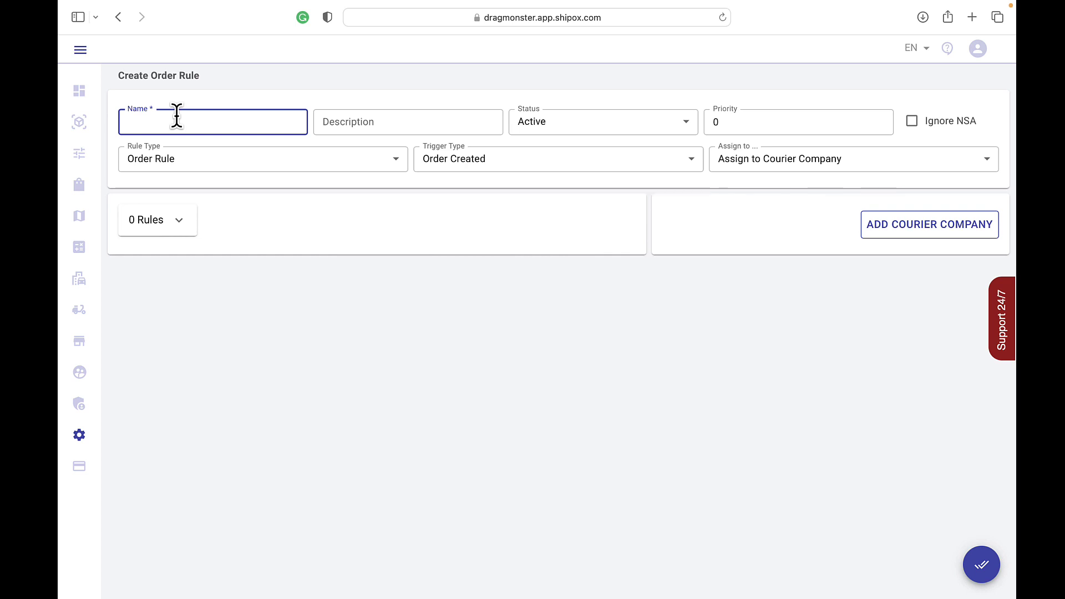
text(auto)
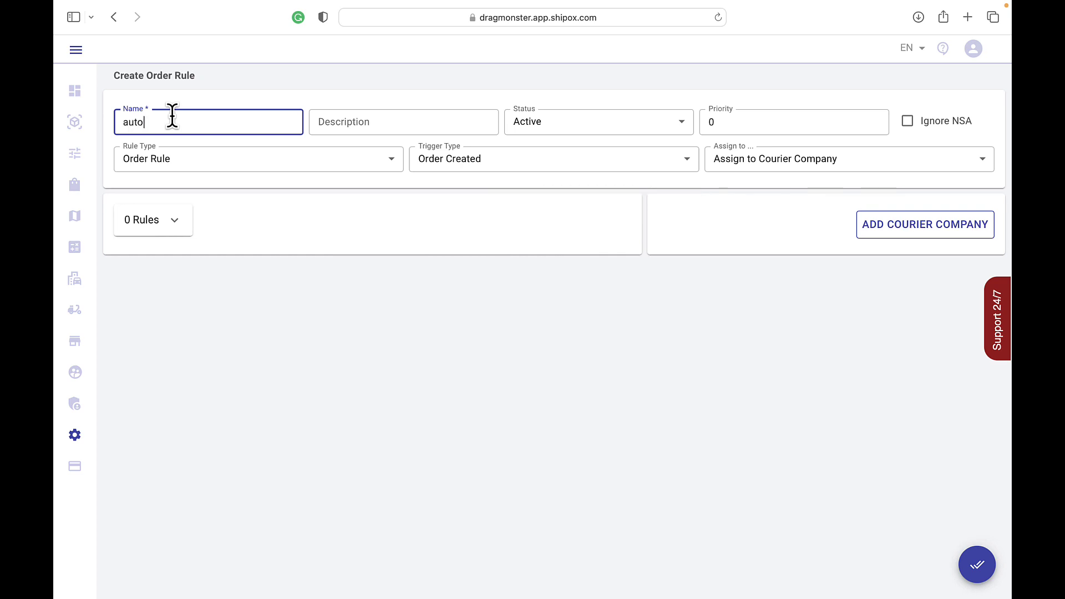
text(-assignment)
key(Tab)
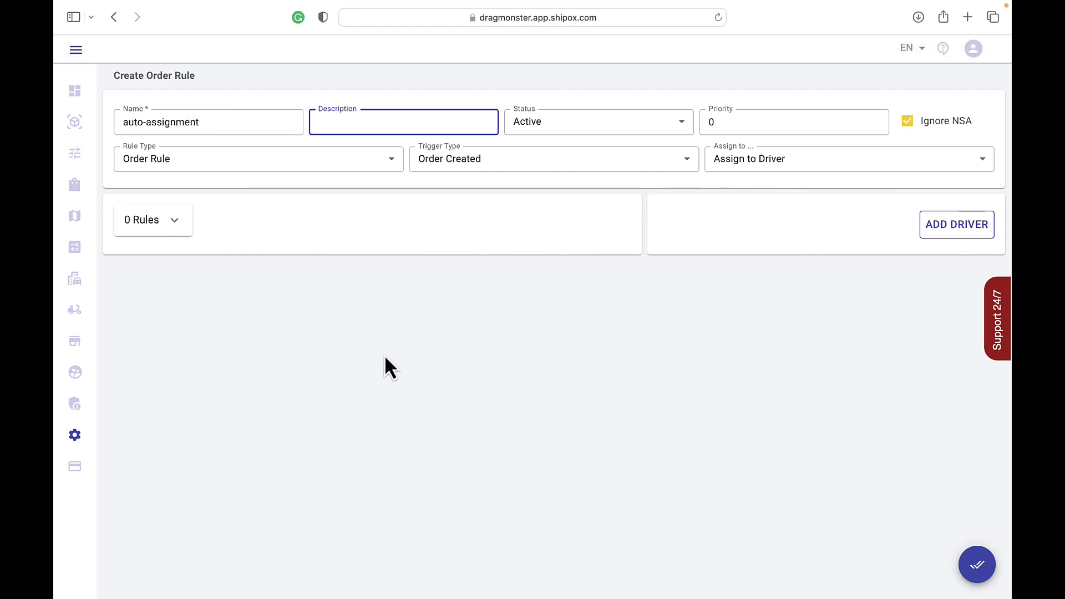
- Choose Assign to Driver as the rule's assignment and describe the rule as "Assign to driver 1"
click(862, 170)
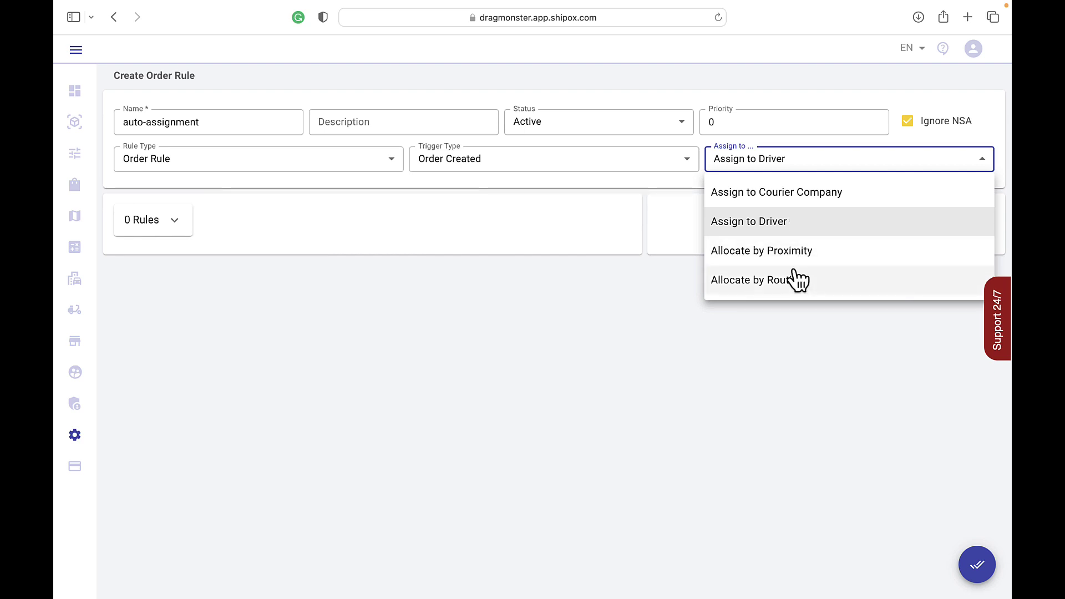
click(753, 231)
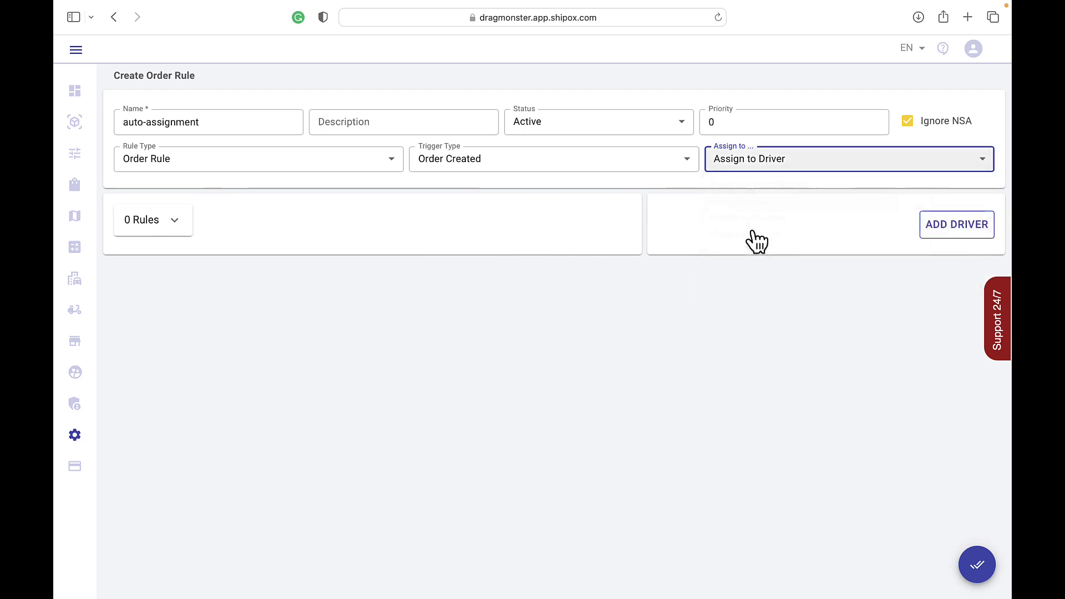
click(377, 127)
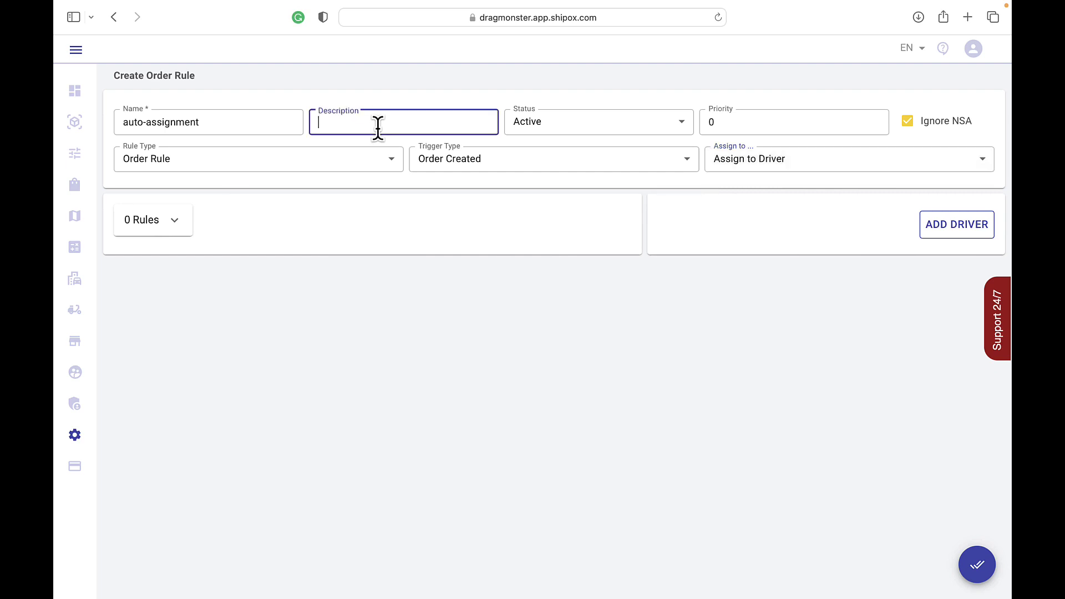
text(A)
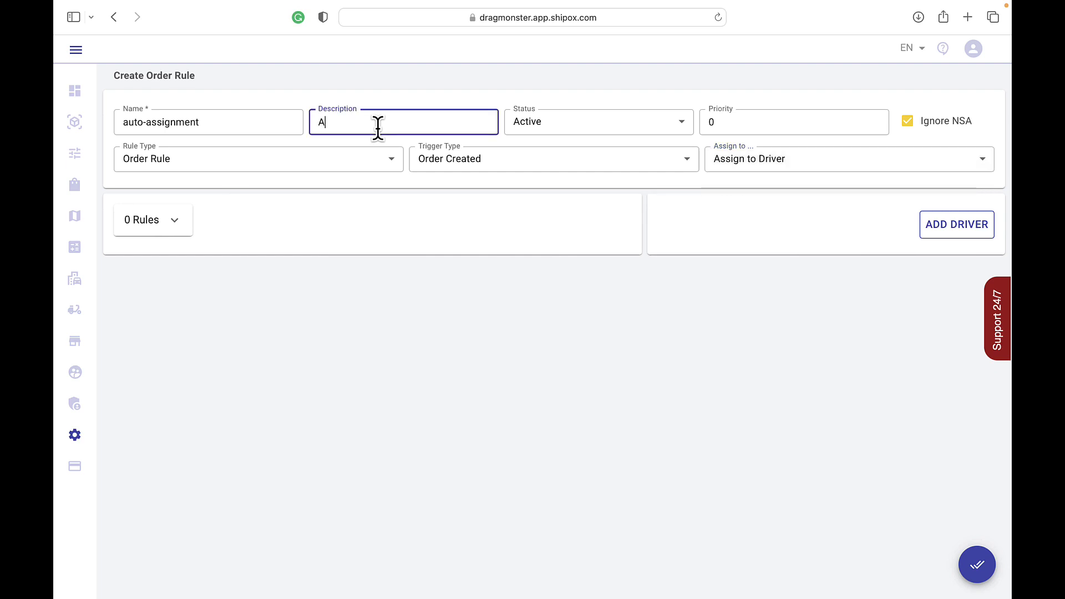
text(ssign to driver 1)
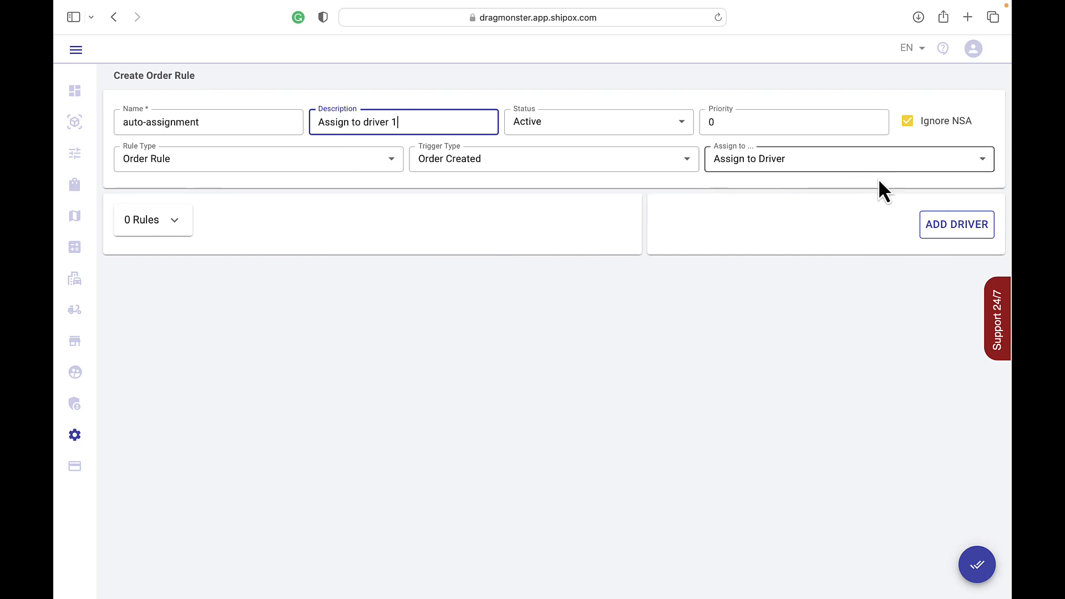
- Expand the rule's conditions and combine them with AND
click(181, 220)
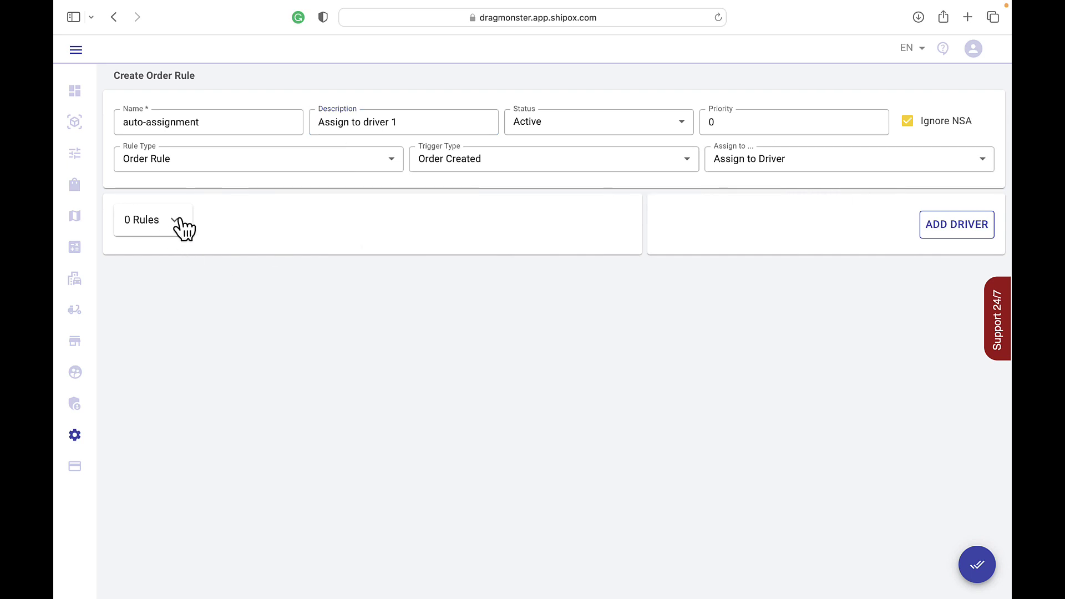
click(209, 277)
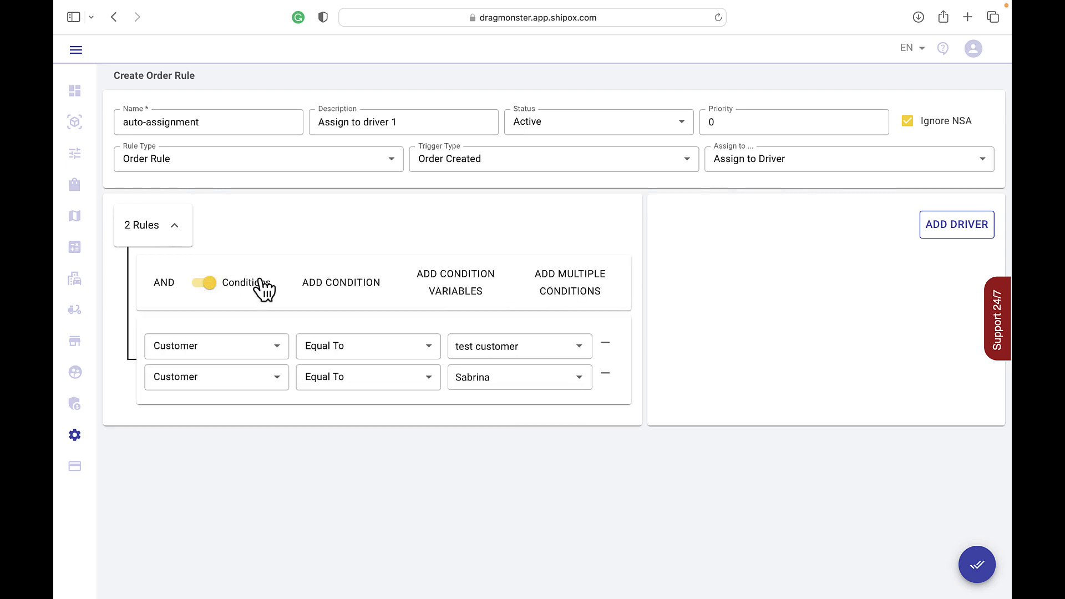
click(325, 298)
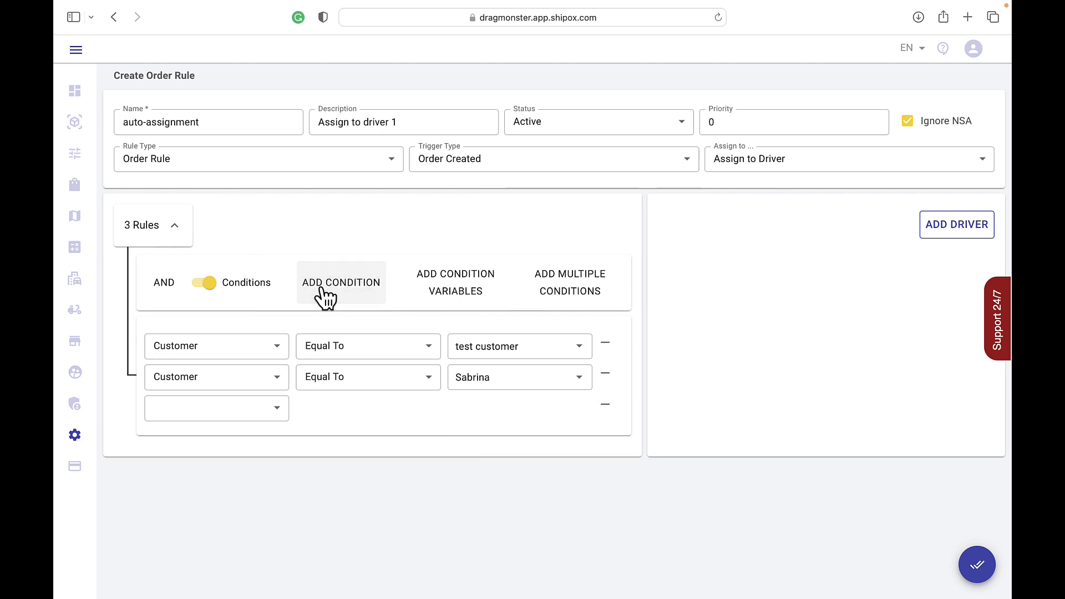
click(333, 298)
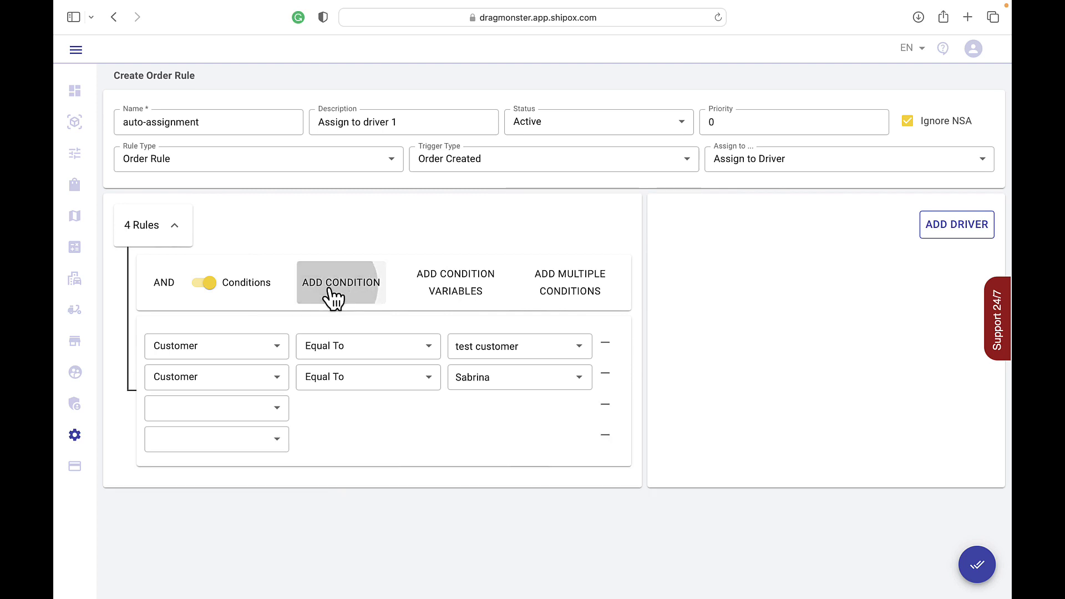
click(606, 406)
click(606, 407)
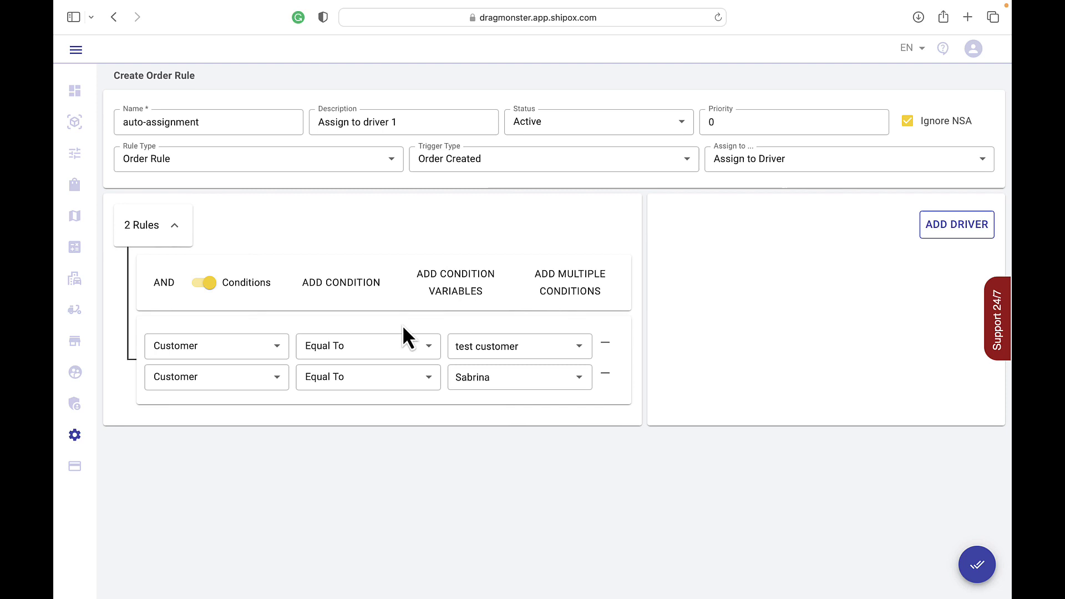
- Change the variable of both Customer conditions to Created Time
click(265, 346)
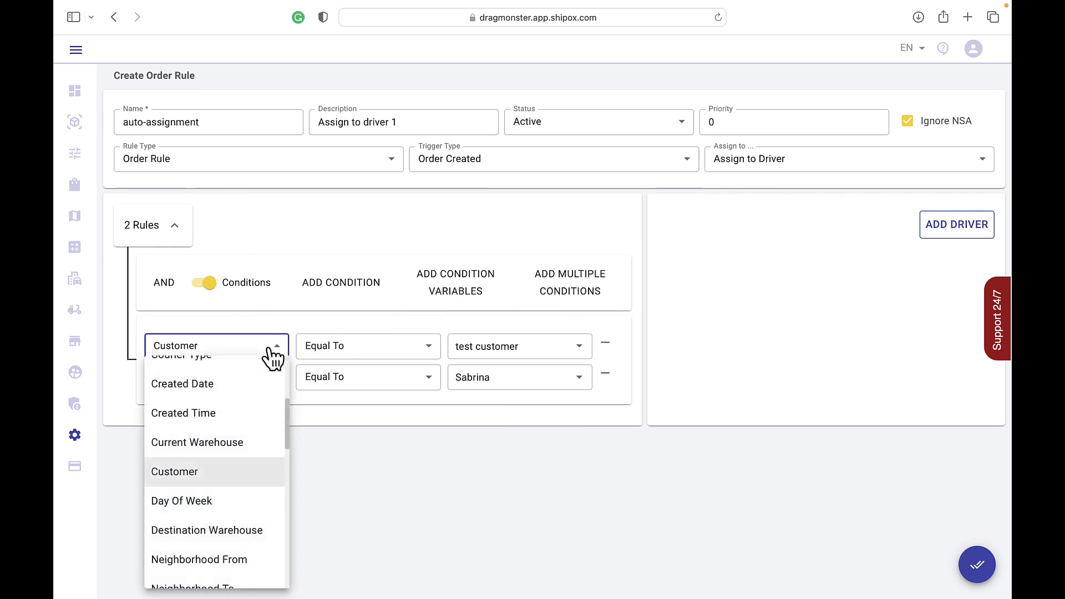
scroll(220, 446, down, 3)
scroll(221, 447, down, 8)
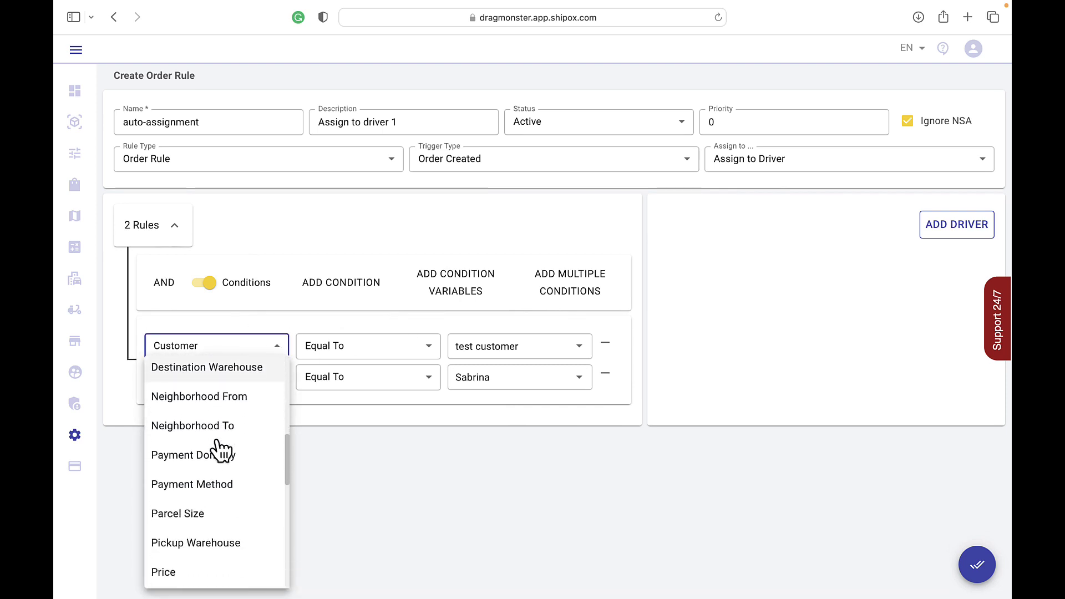
scroll(220, 447, up, 12)
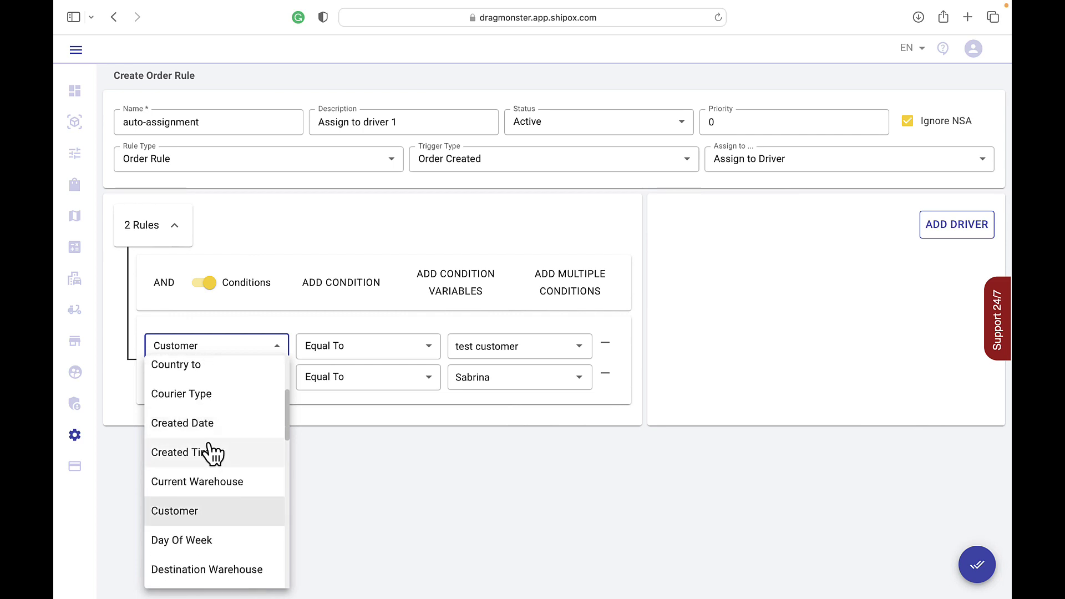
click(213, 454)
click(221, 375)
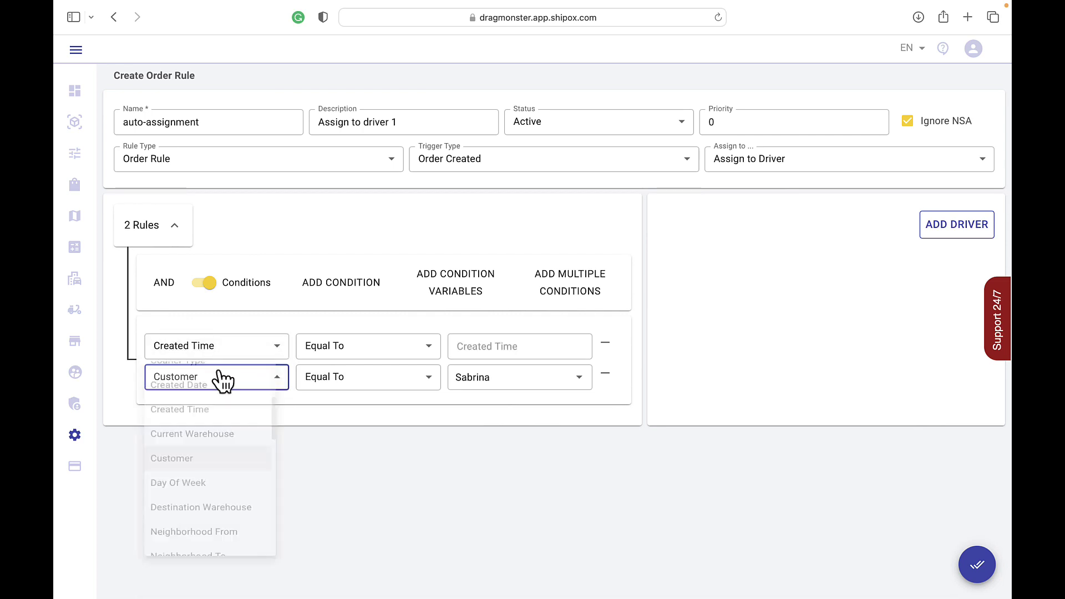
scroll(229, 438, up, 1)
click(228, 436)
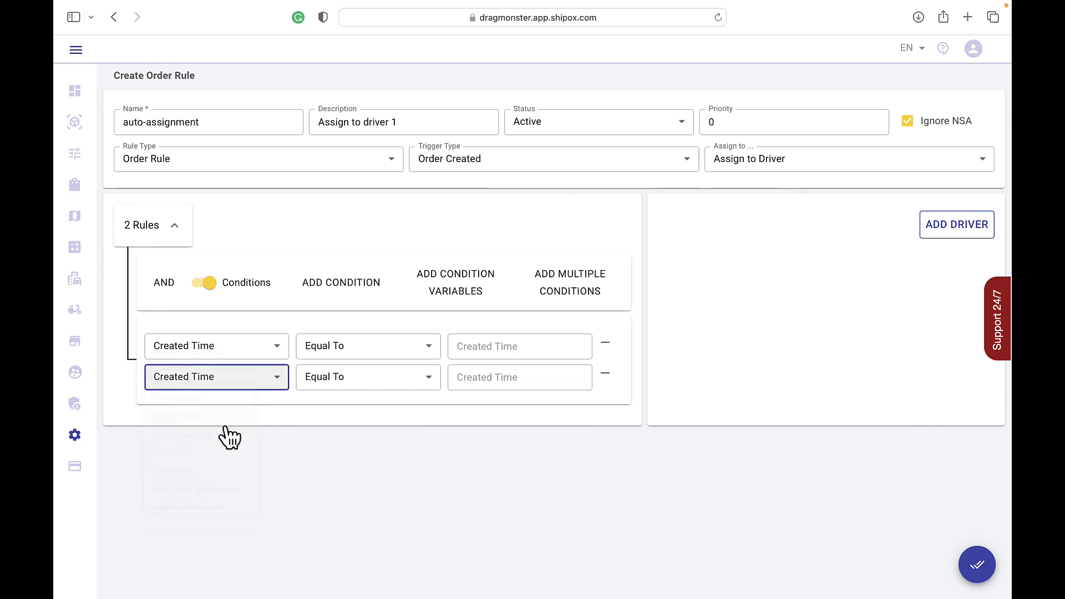
- Set the first Created Time condition to Greater Than 06:00
click(385, 348)
scroll(358, 458, down, 1)
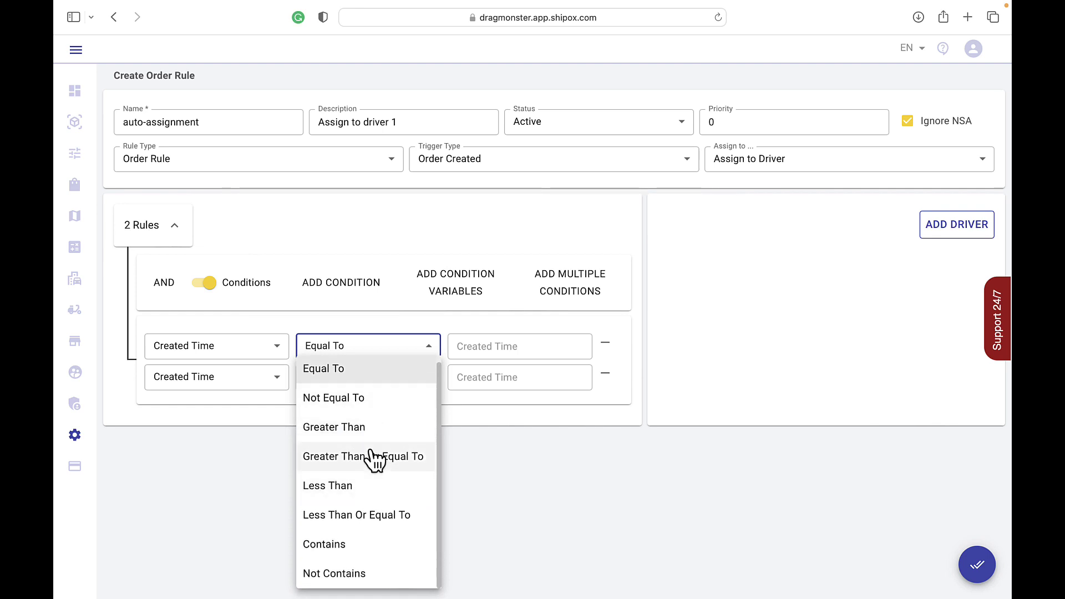
click(349, 428)
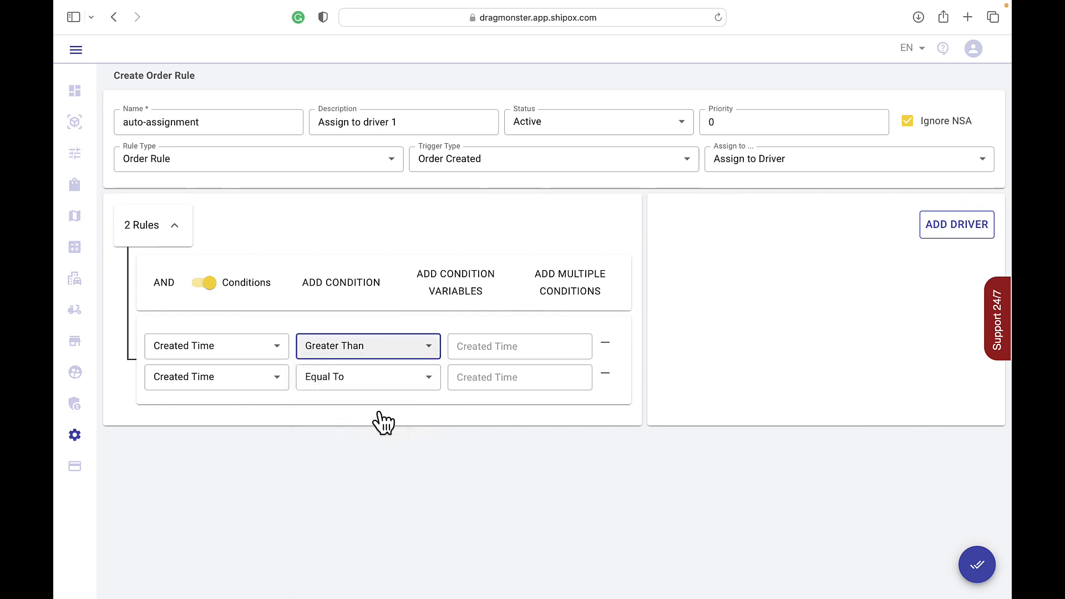
click(510, 348)
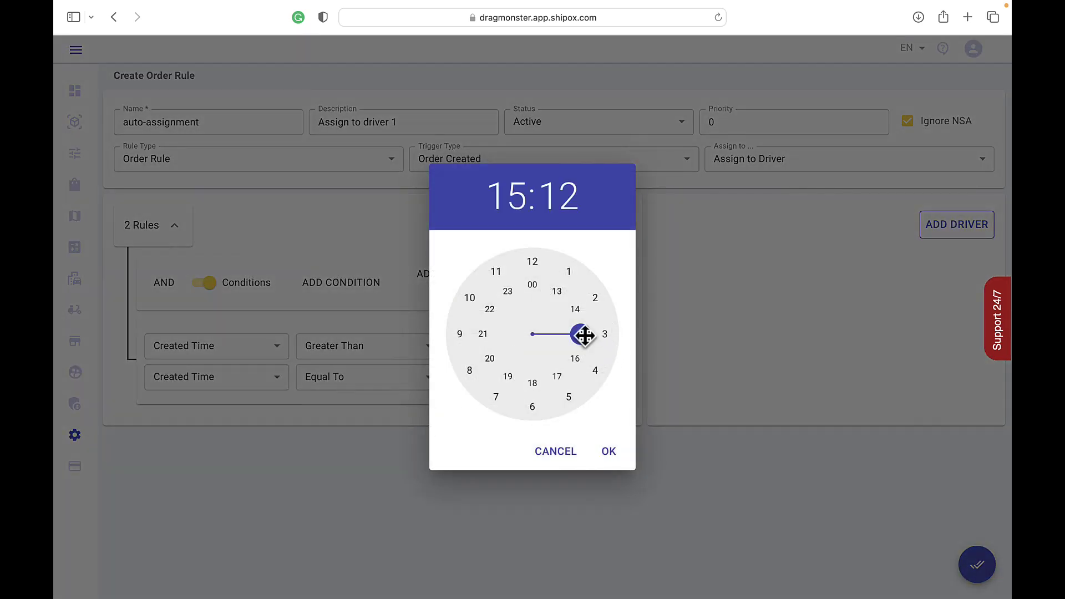
drag(584, 335, 536, 407)
drag(606, 308, 530, 267)
click(609, 456)
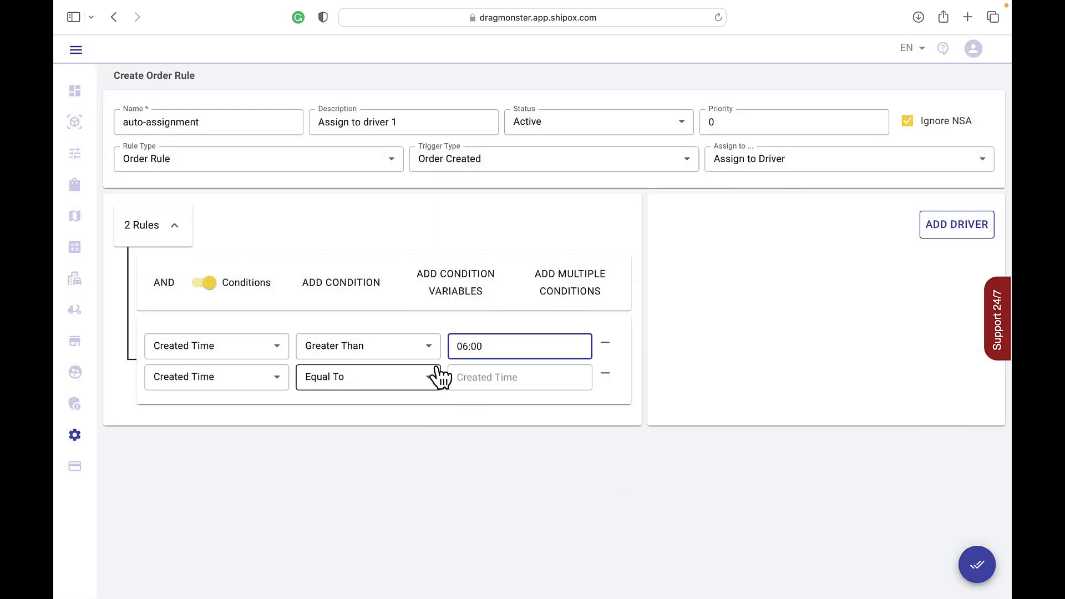
- Set the second Created Time condition to Less Than 18:00
click(391, 381)
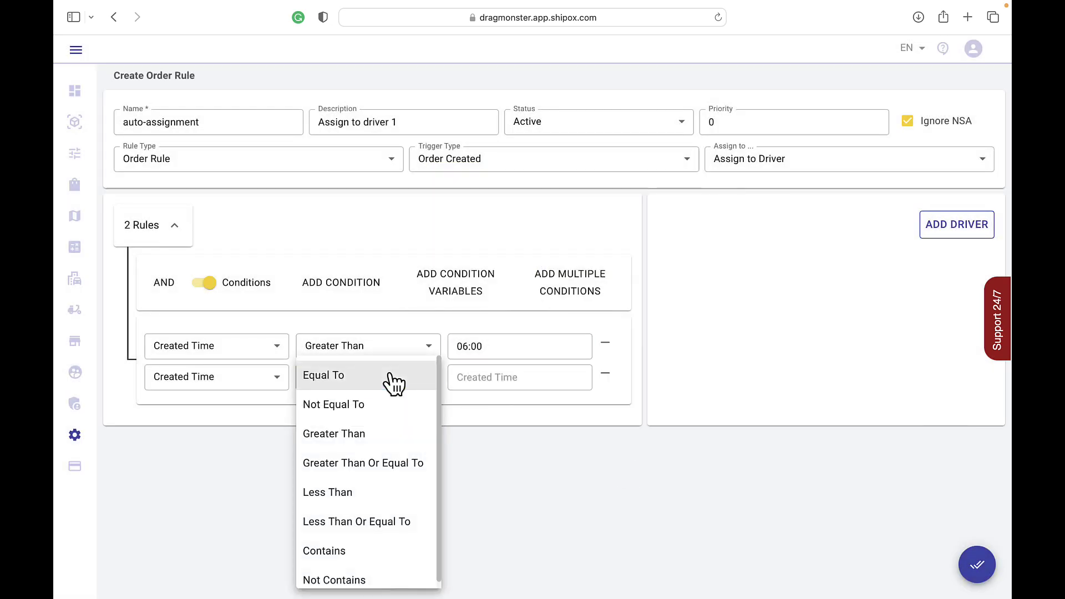
click(330, 493)
click(542, 379)
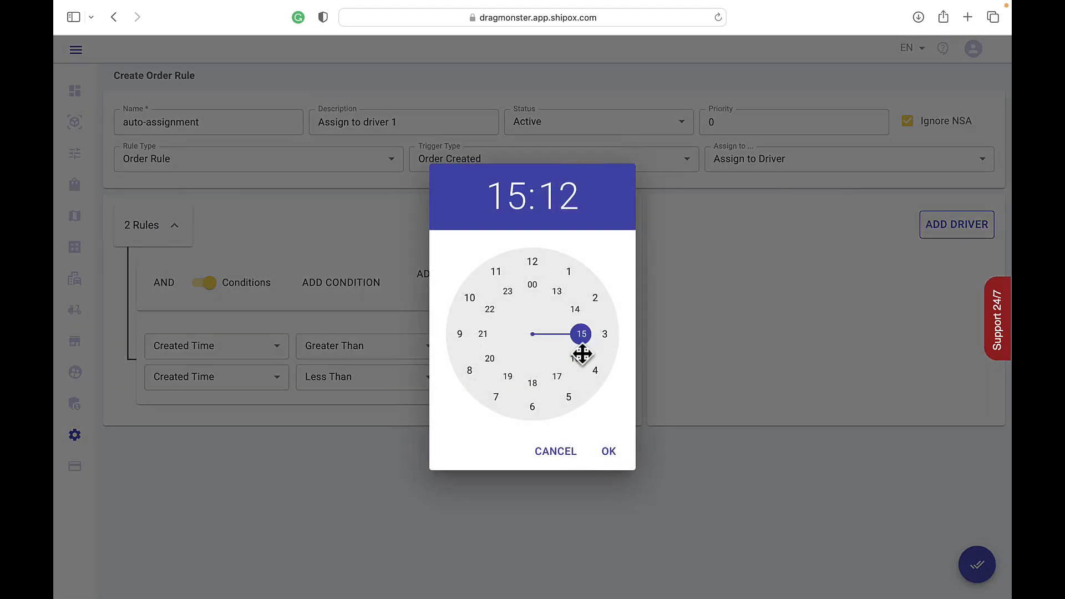
drag(583, 362, 533, 415)
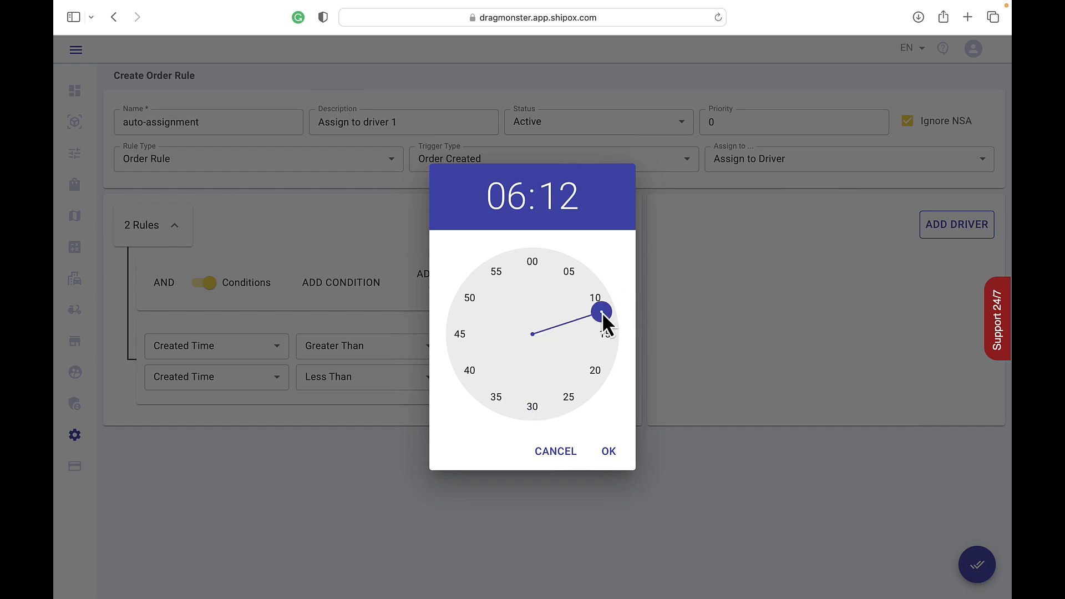
drag(609, 316, 536, 270)
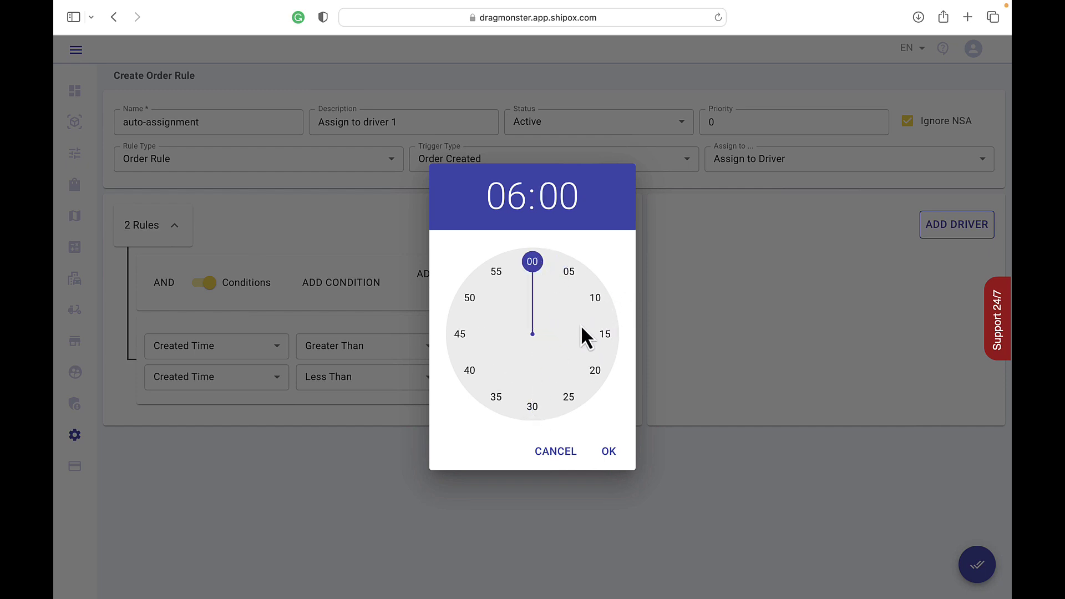
click(630, 447)
click(491, 379)
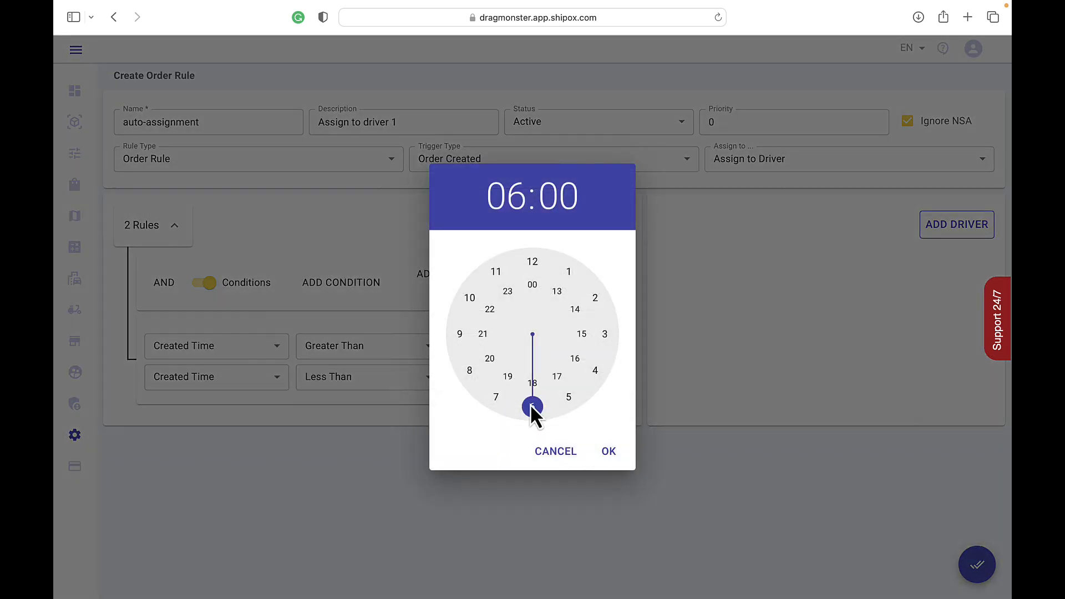
drag(531, 405, 531, 380)
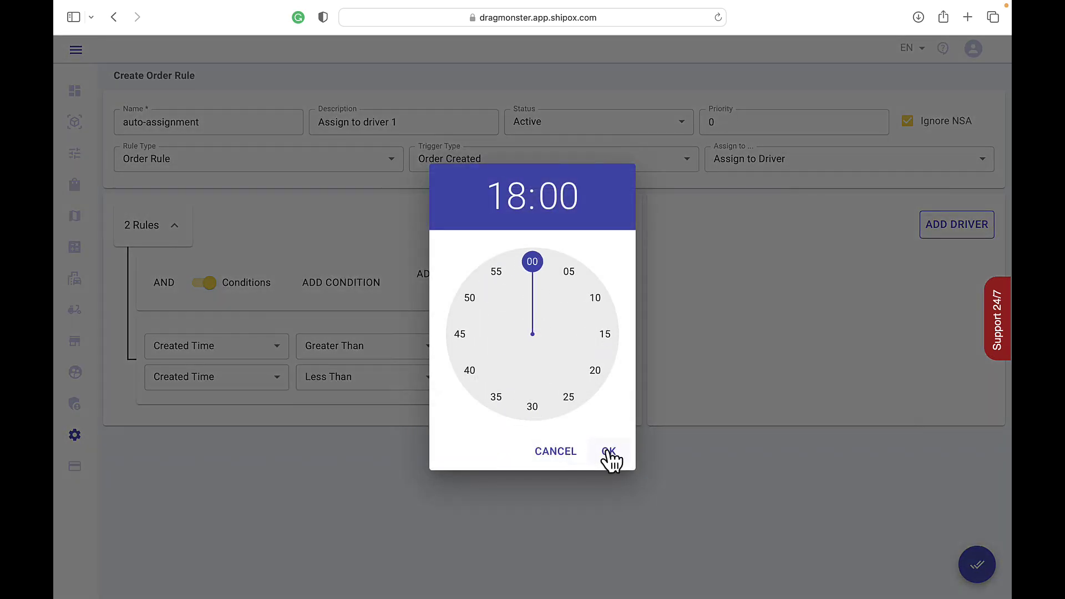
click(608, 452)
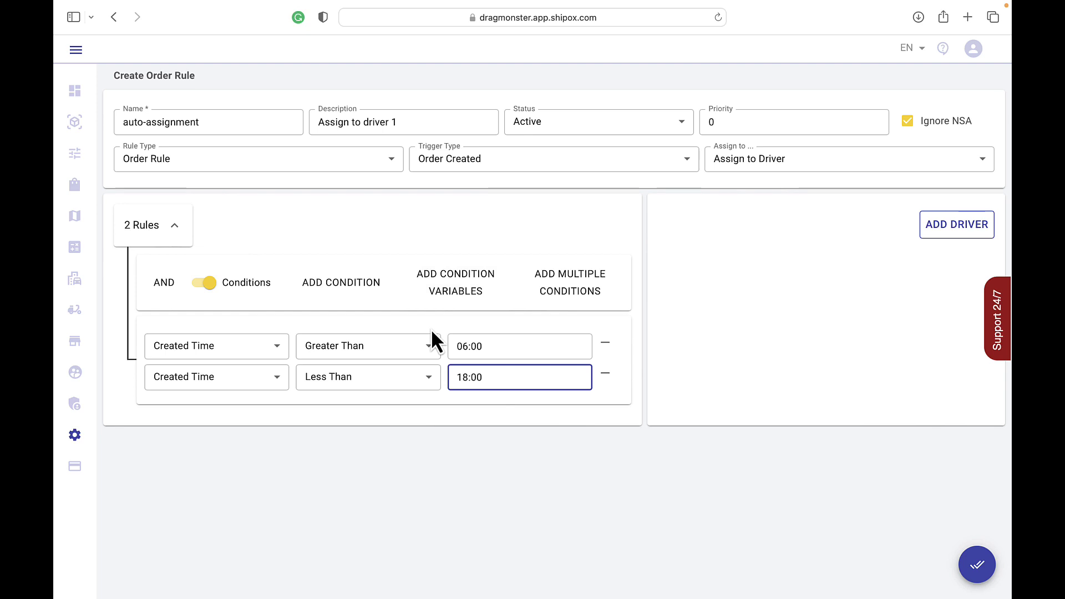
- Add a driver entry to the rule and select the driver by the listed e-mail account
click(938, 233)
click(727, 225)
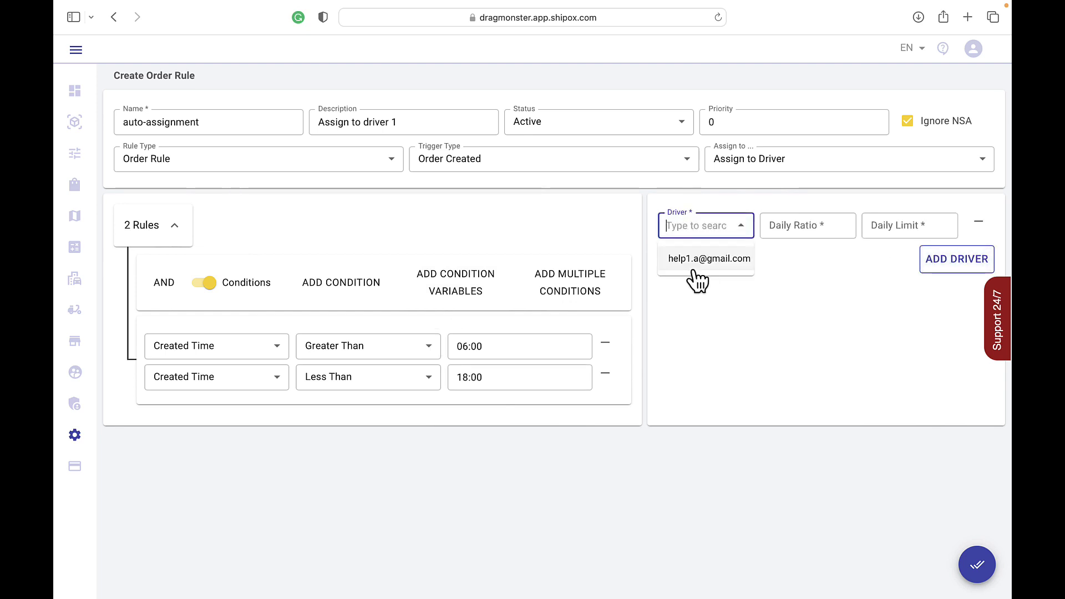
click(693, 270)
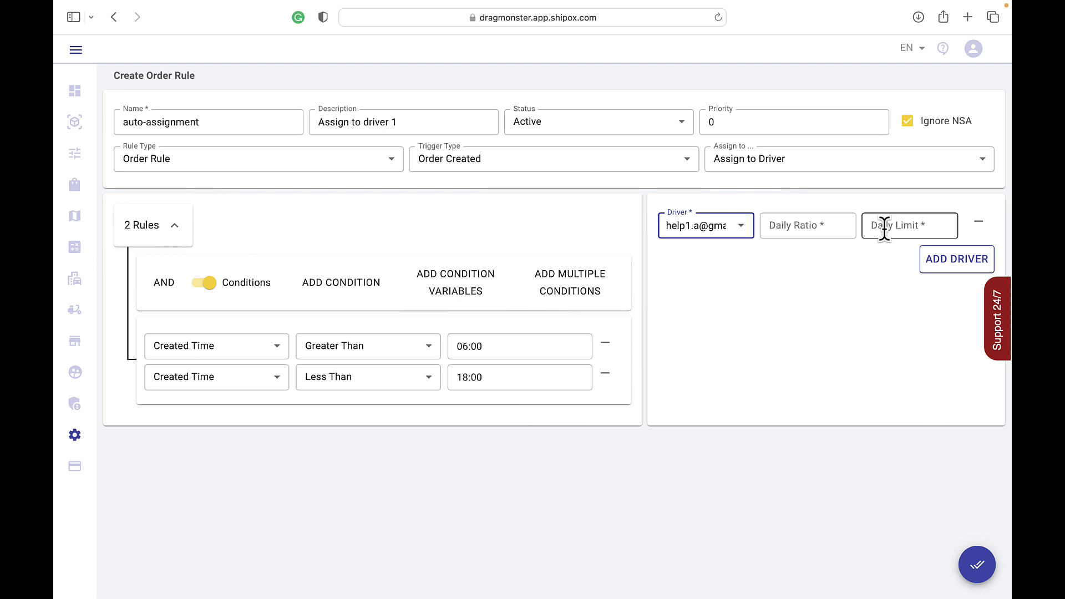
- Set the driver's Daily Ratio to 10 and Daily Limit to 100
click(783, 223)
text(10)
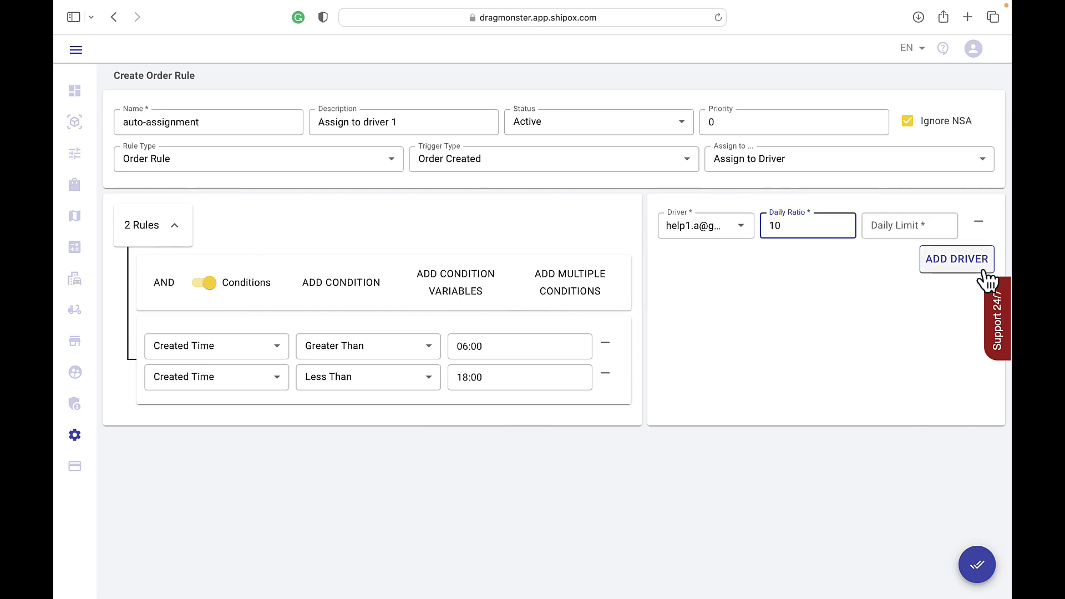
click(919, 218)
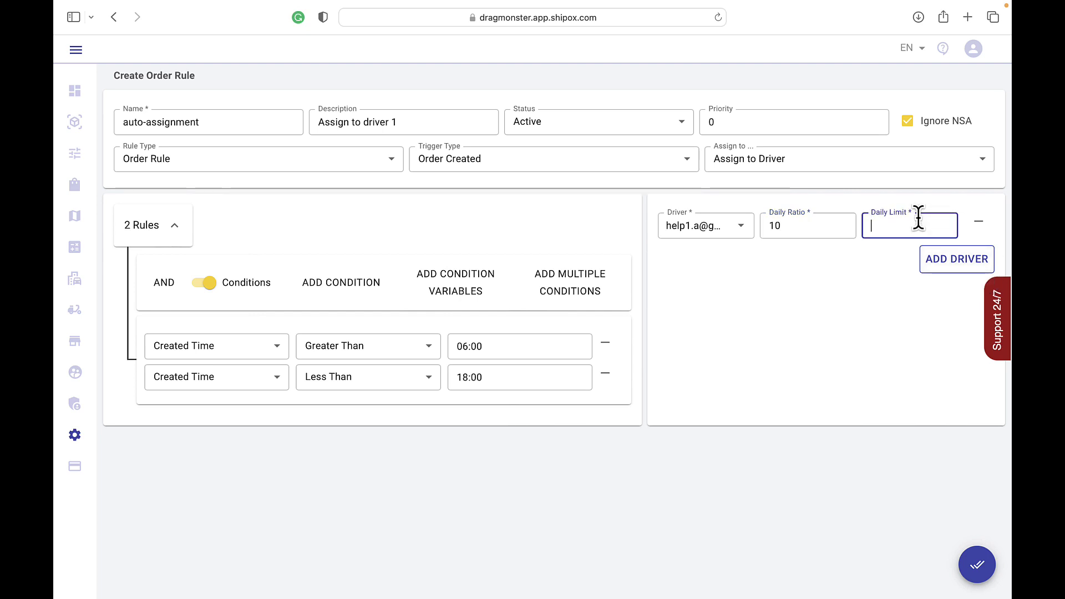
text(100)
click(932, 300)
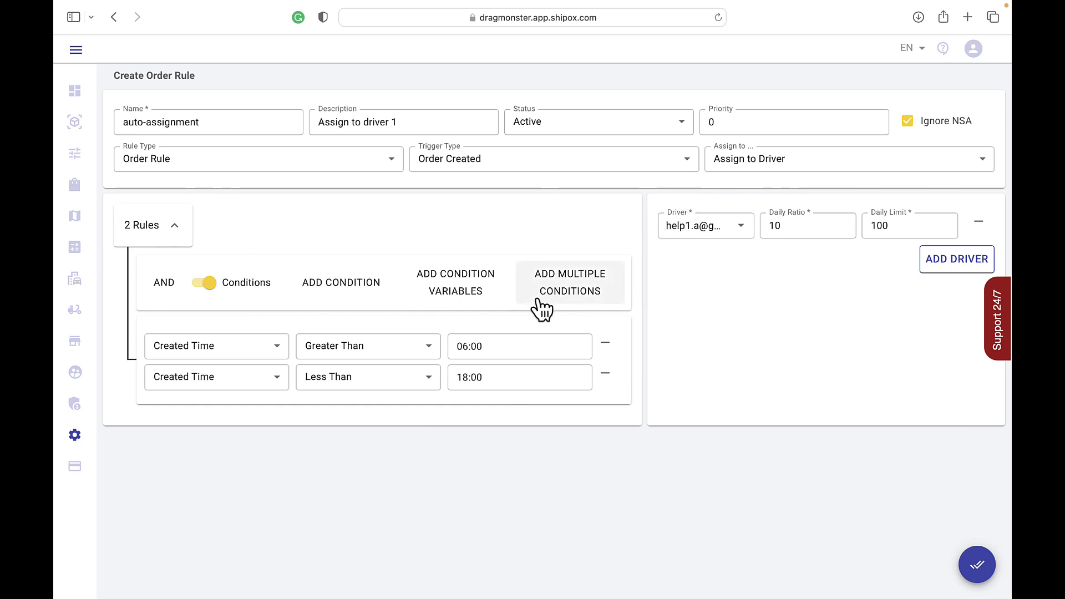
click(265, 355)
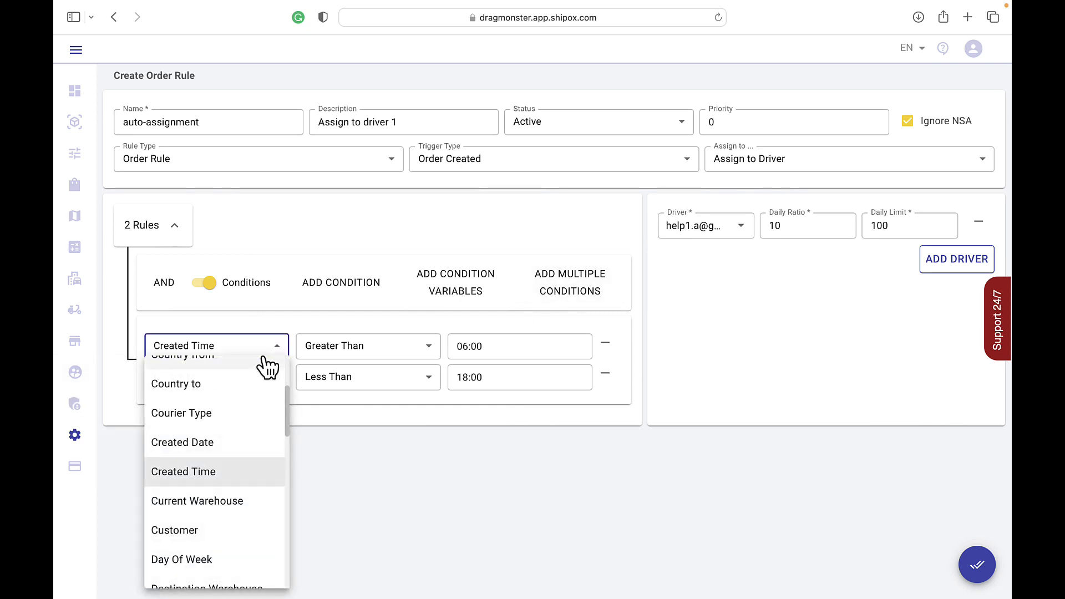
click(265, 358)
click(264, 355)
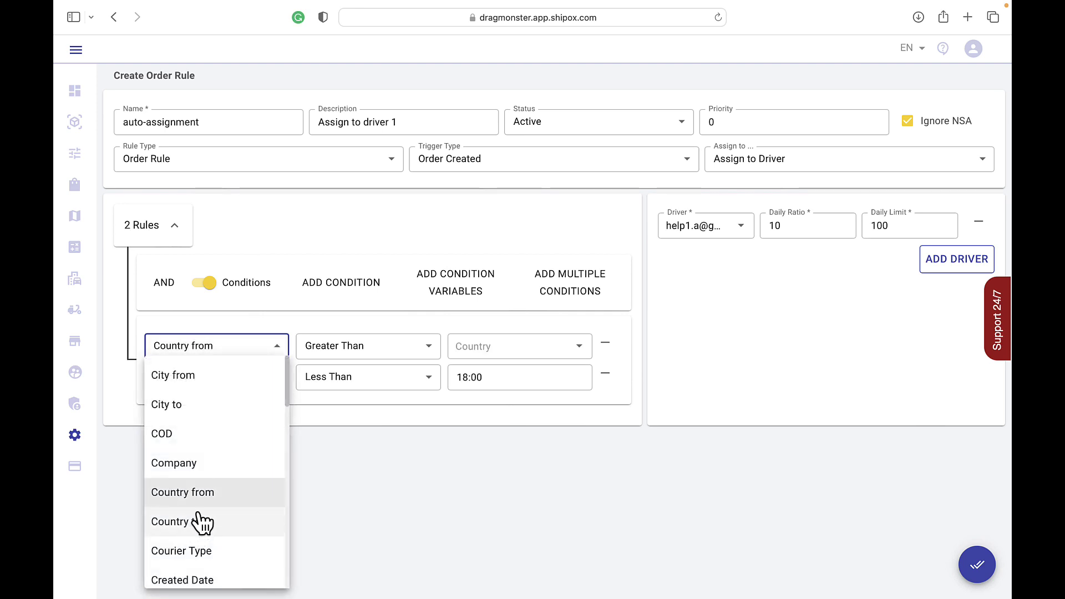
scroll(195, 555, down, 2)
click(203, 542)
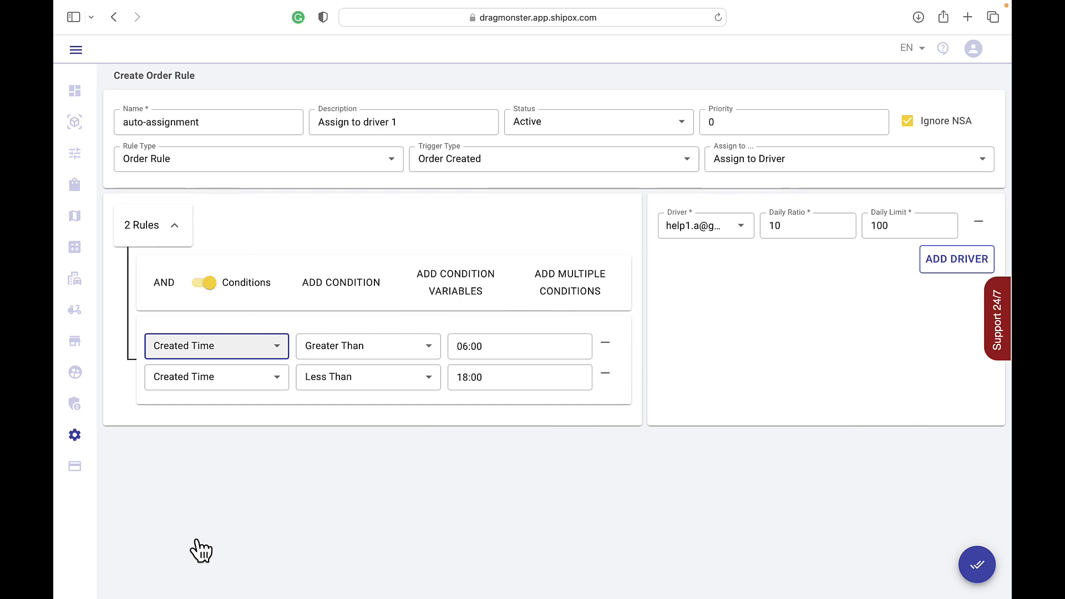
click(667, 226)
click(700, 348)
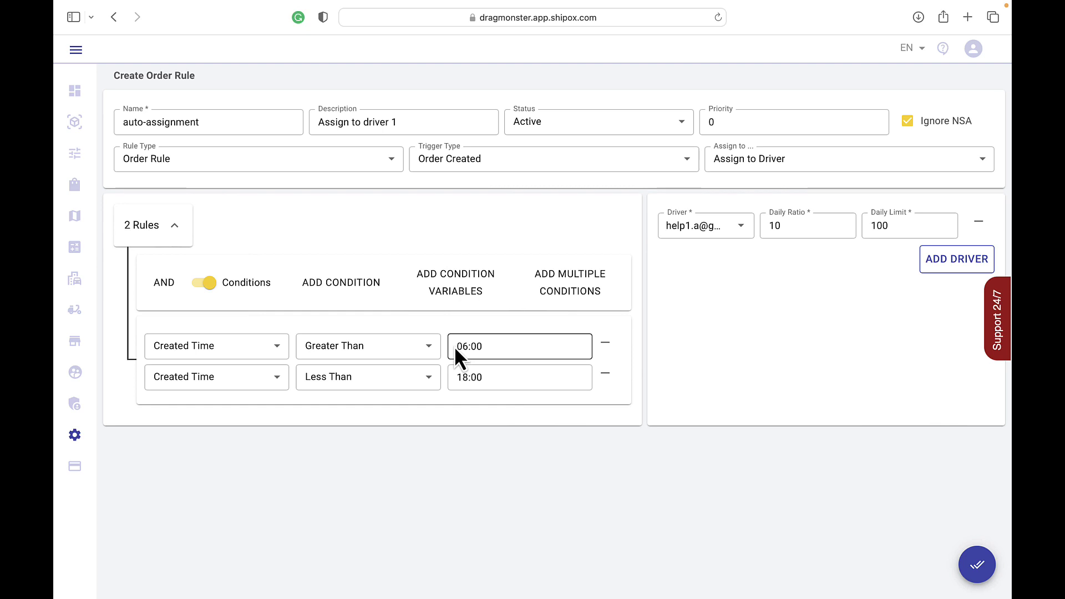
click(272, 352)
scroll(216, 483, down, 5)
scroll(212, 492, down, 3)
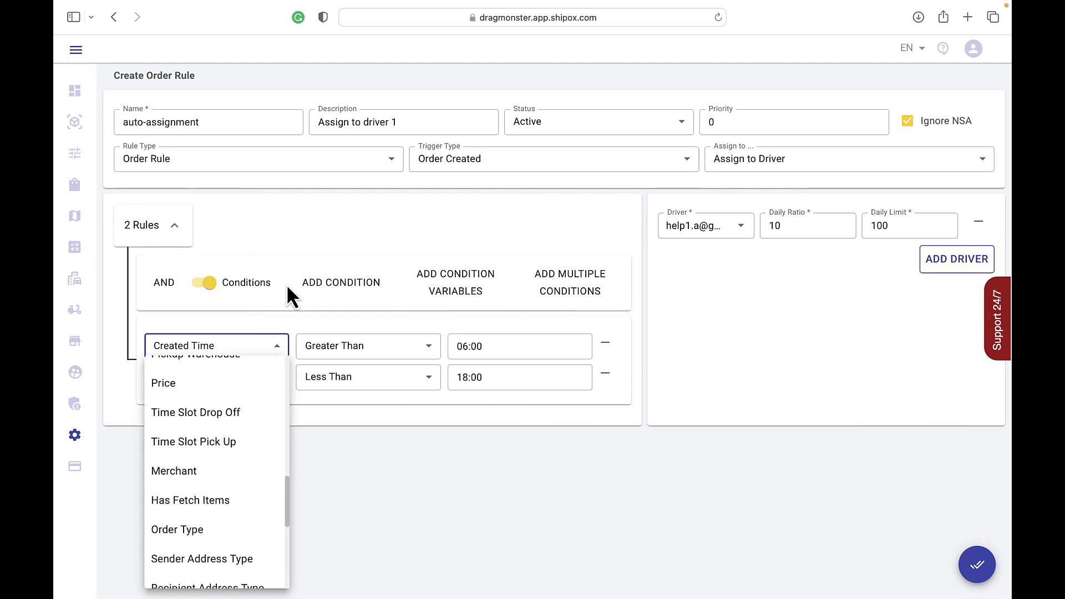
click(250, 362)
click(248, 354)
scroll(214, 454, up, 5)
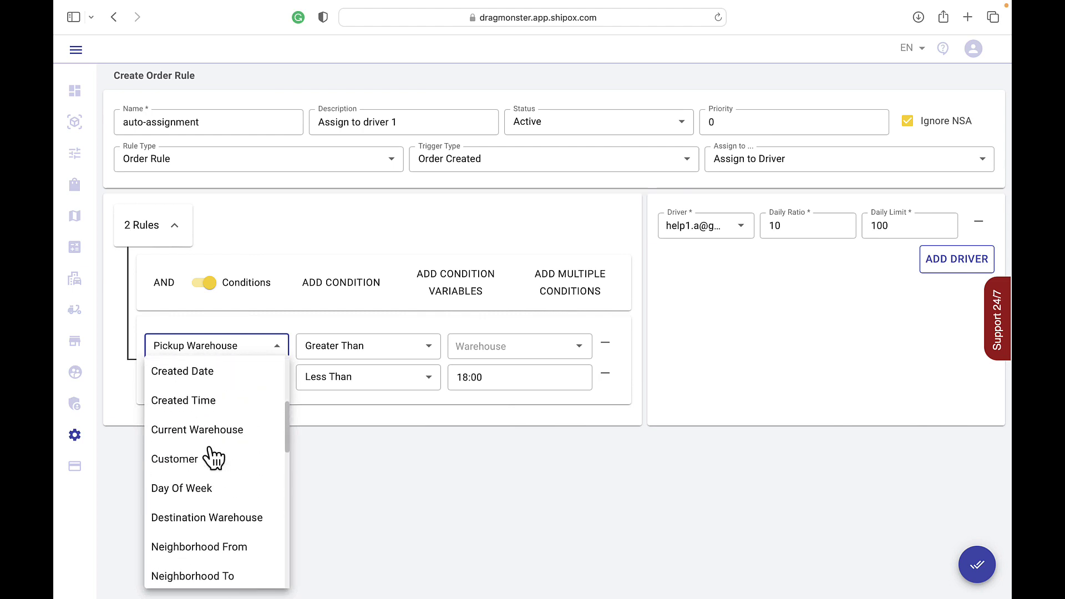
click(197, 464)
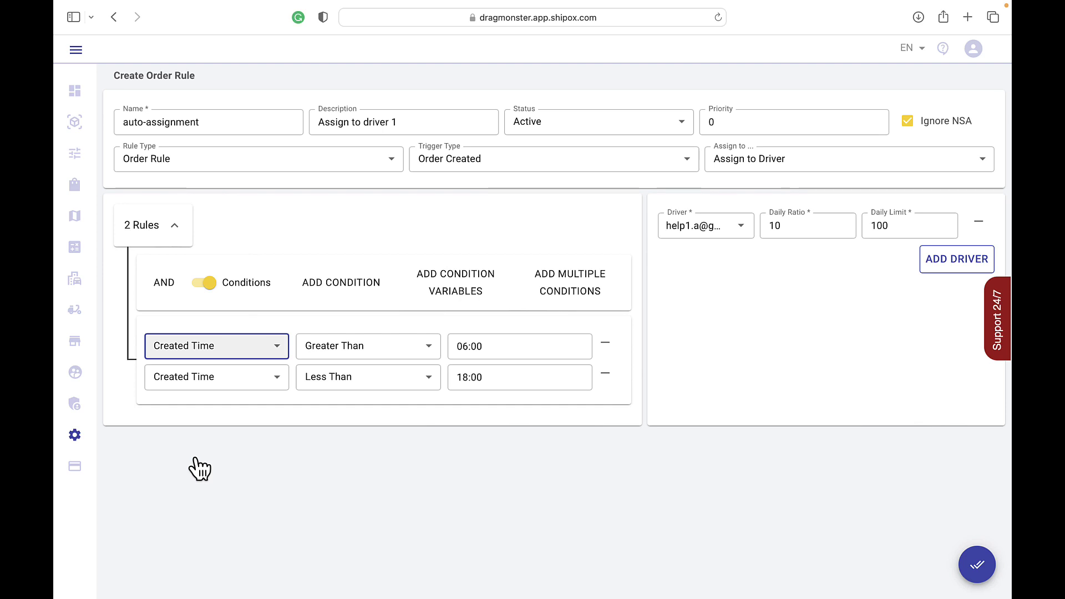
click(614, 8)
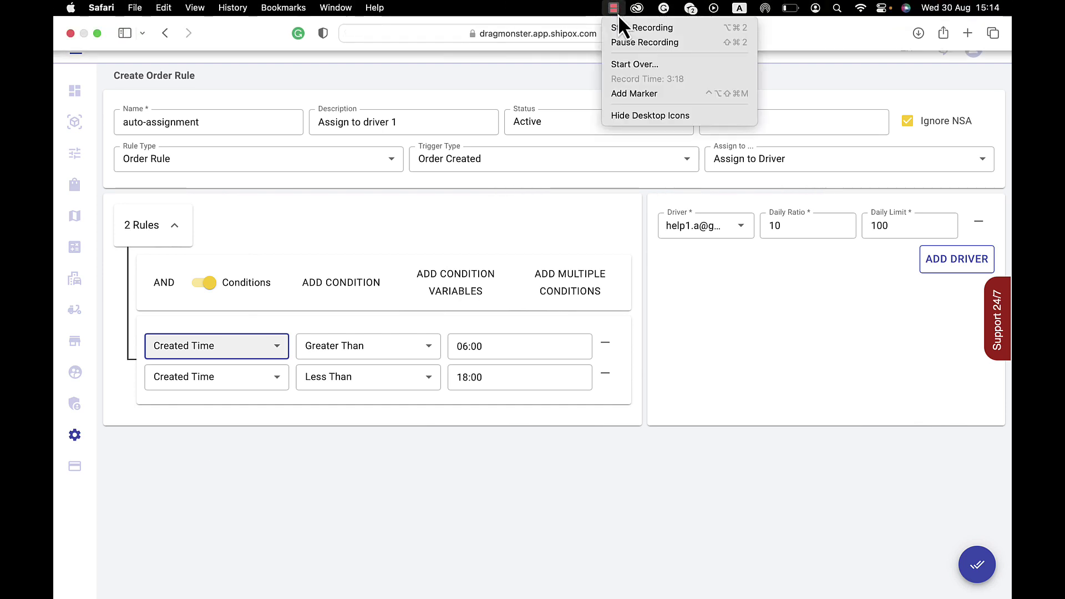
click(621, 39)
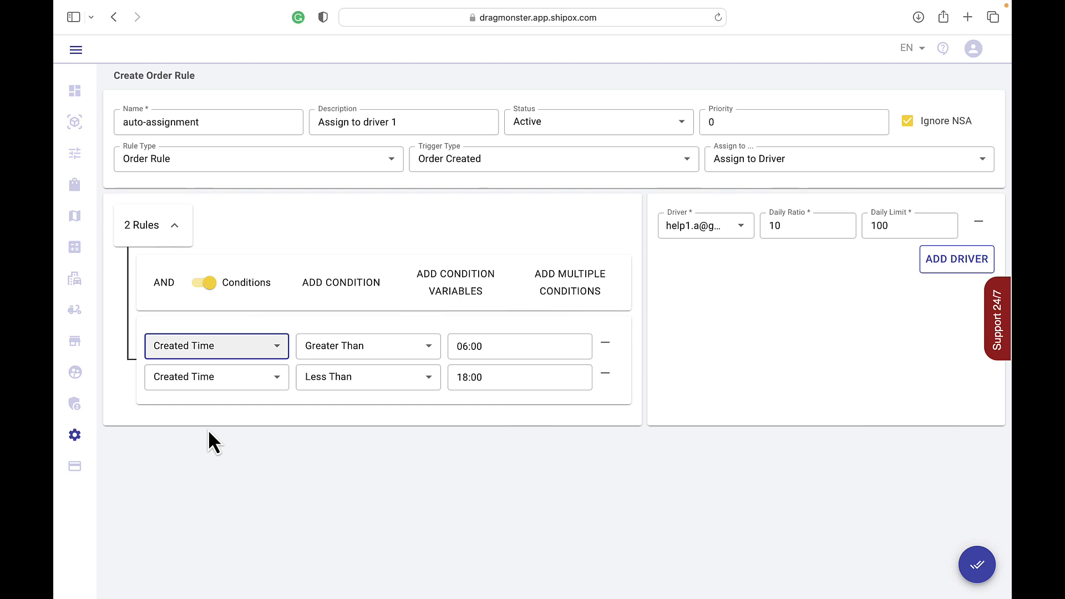
click(168, 278)
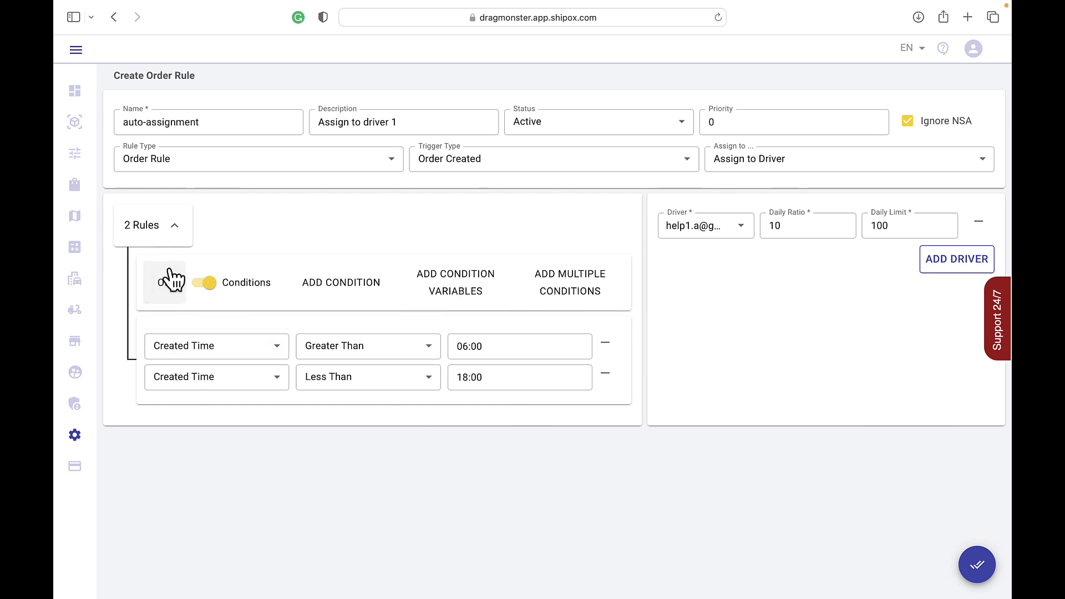
click(173, 275)
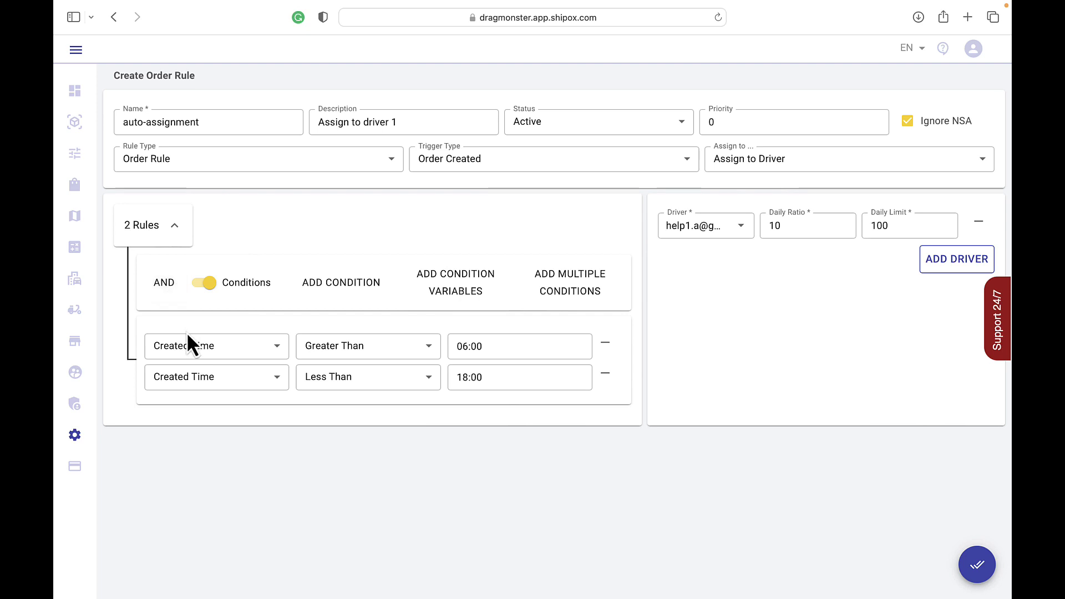
- Switch the rule's logical operator to OR and change the variable of both conditions to Customer
click(164, 295)
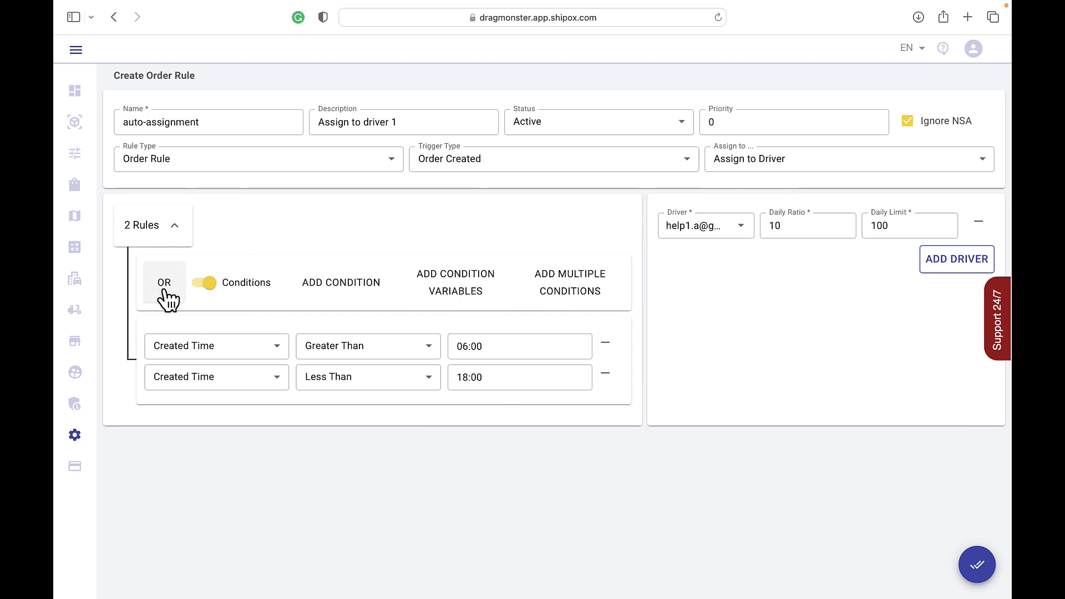
click(247, 346)
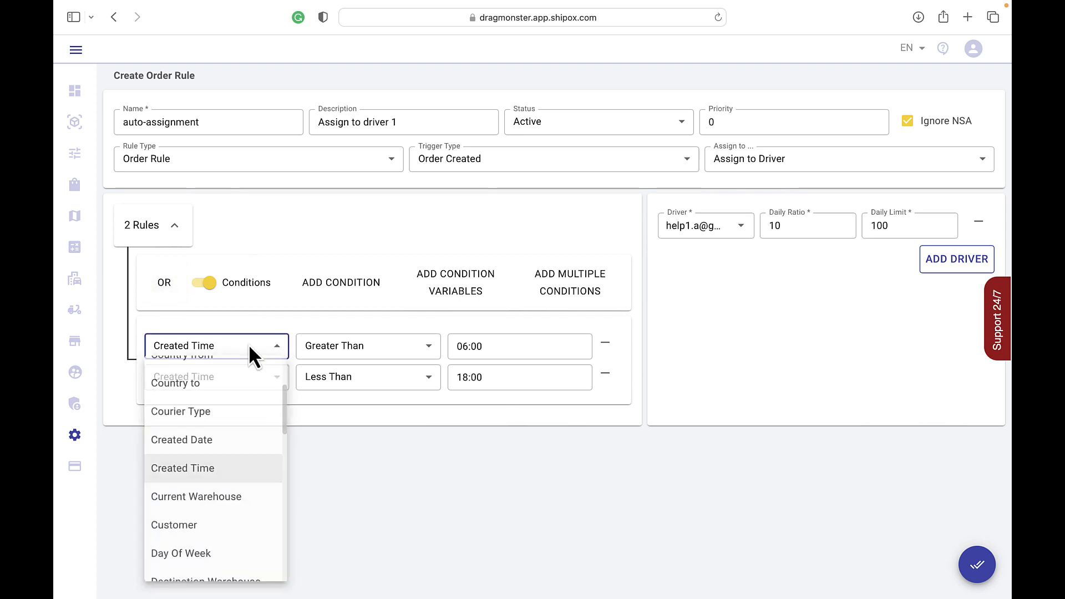
scroll(208, 505, down, 1)
scroll(208, 505, down, 1)
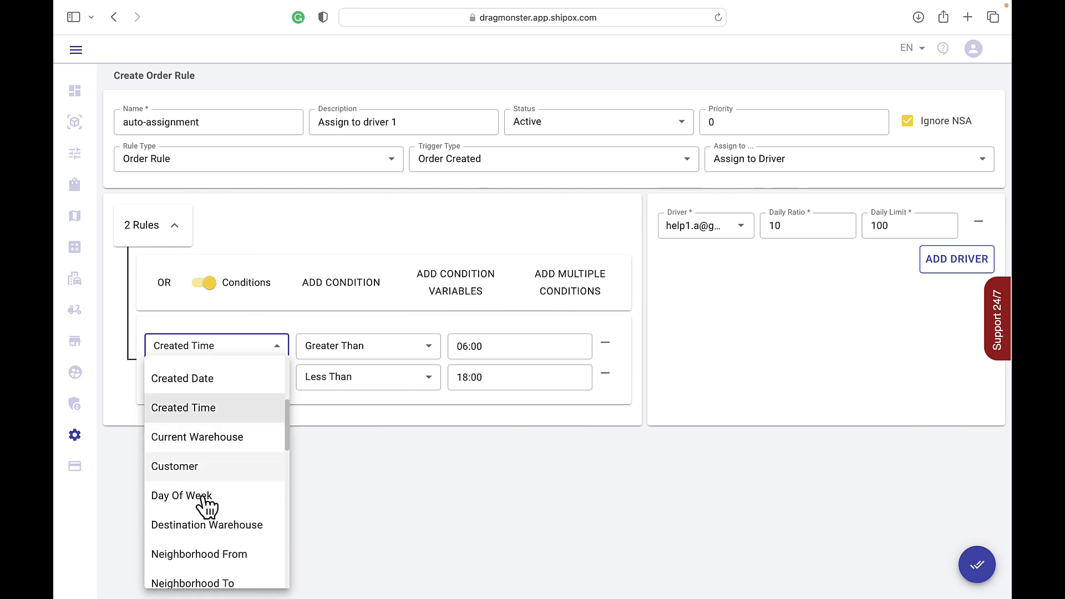
click(195, 470)
click(264, 388)
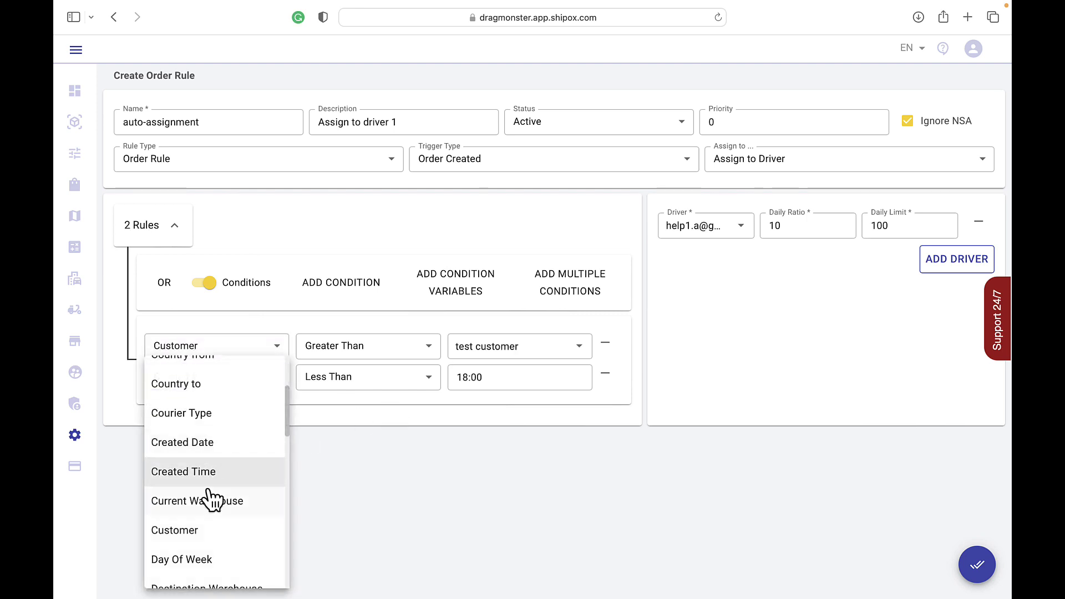
scroll(214, 500, down, 1)
click(192, 522)
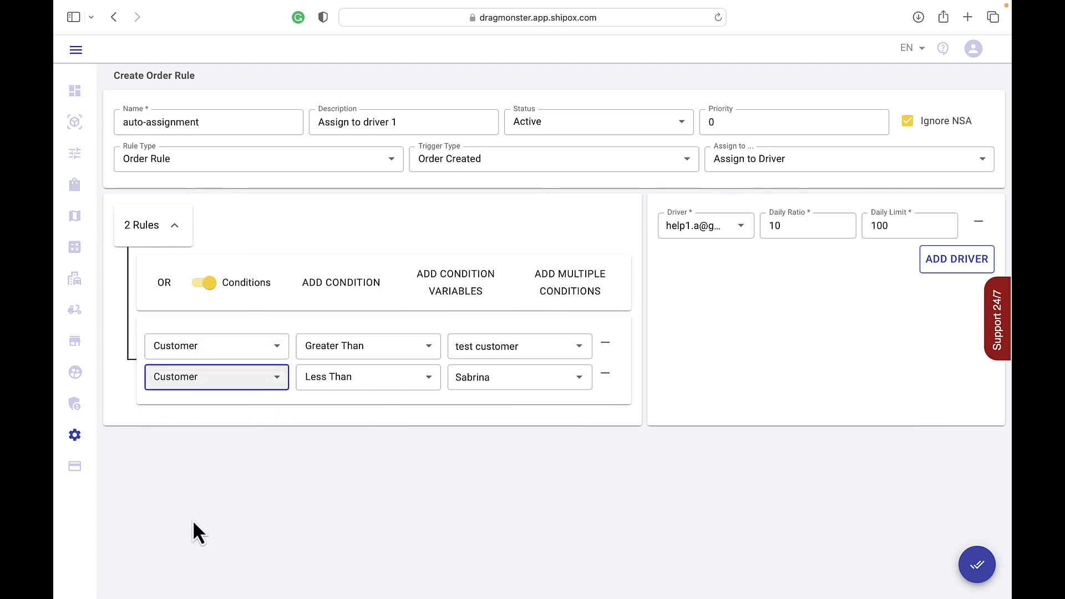
- Set the operator of both Customer conditions to Equal To and check the customers chosen for them
click(337, 350)
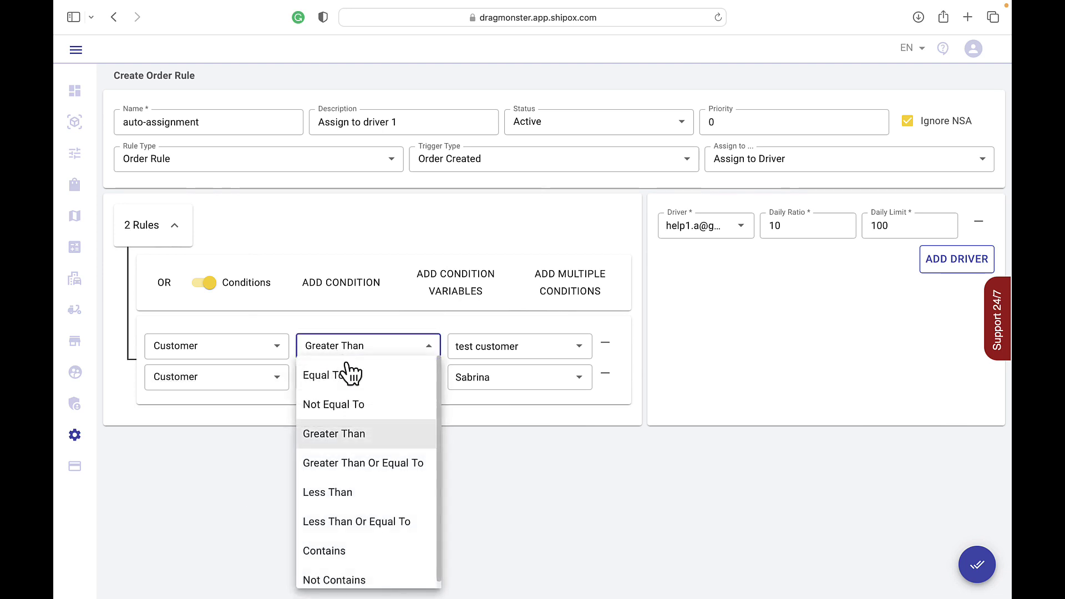
click(350, 382)
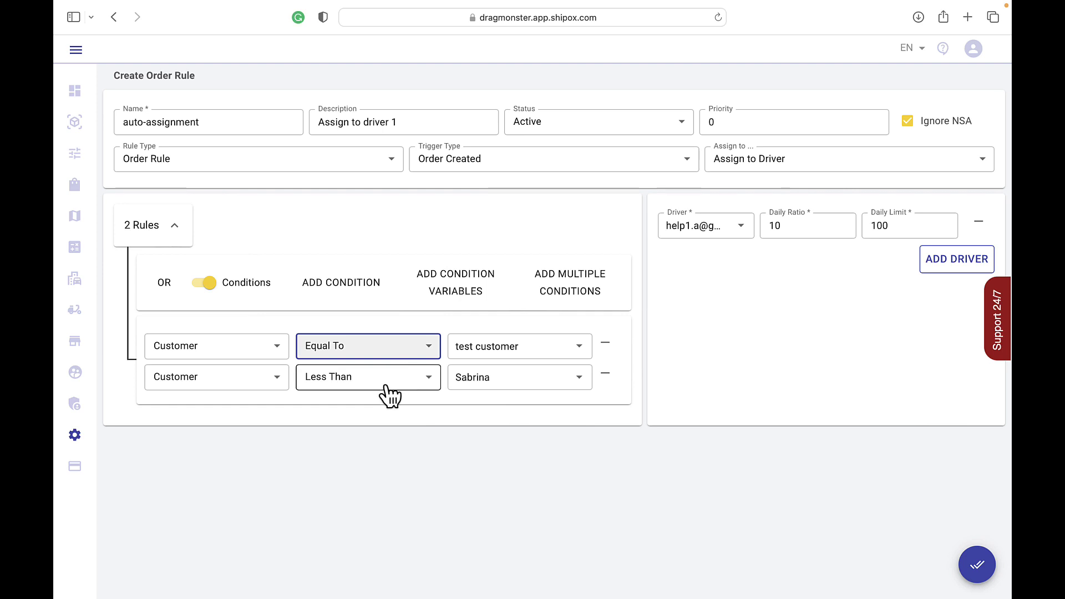
click(387, 386)
click(345, 379)
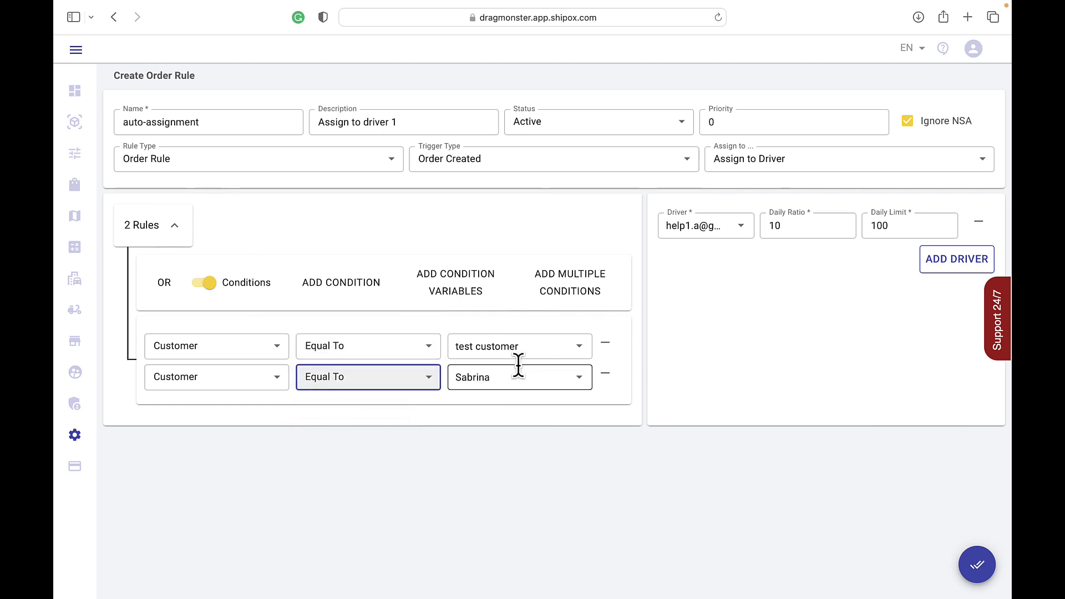
click(551, 345)
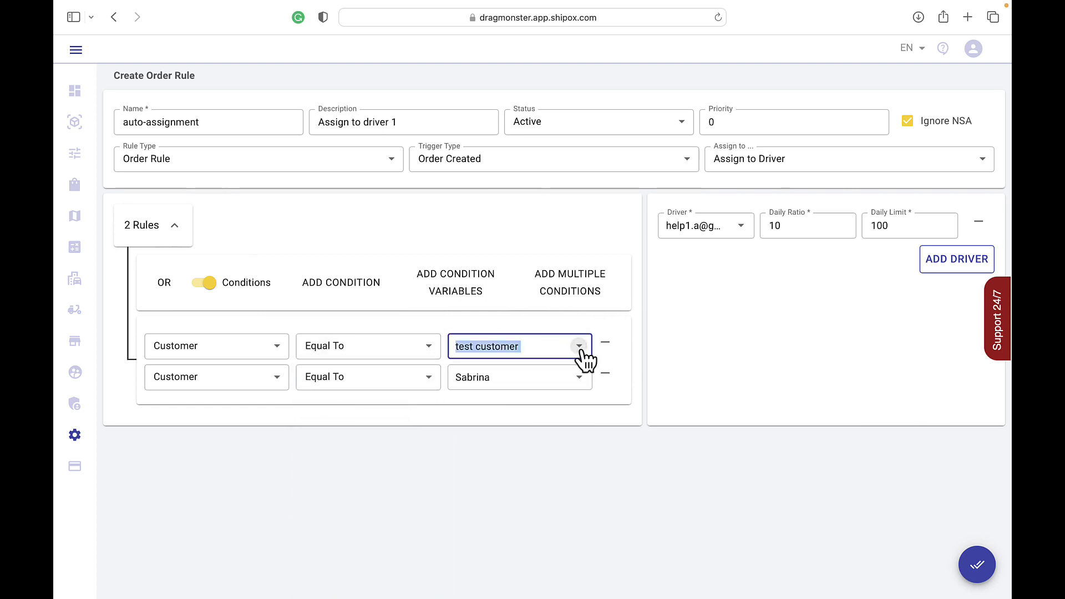
click(579, 347)
click(532, 383)
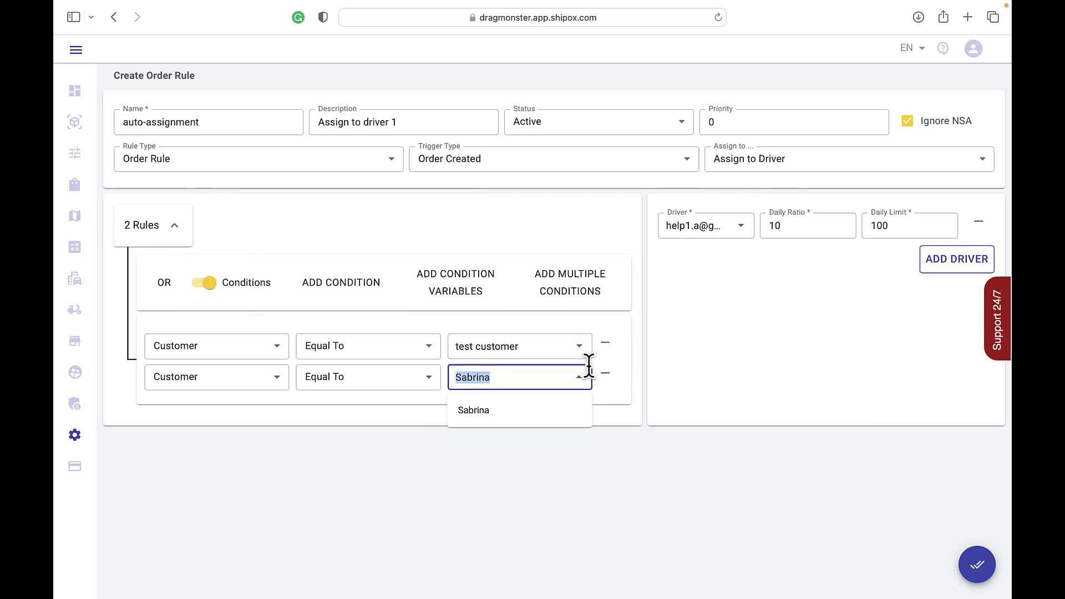
click(541, 315)
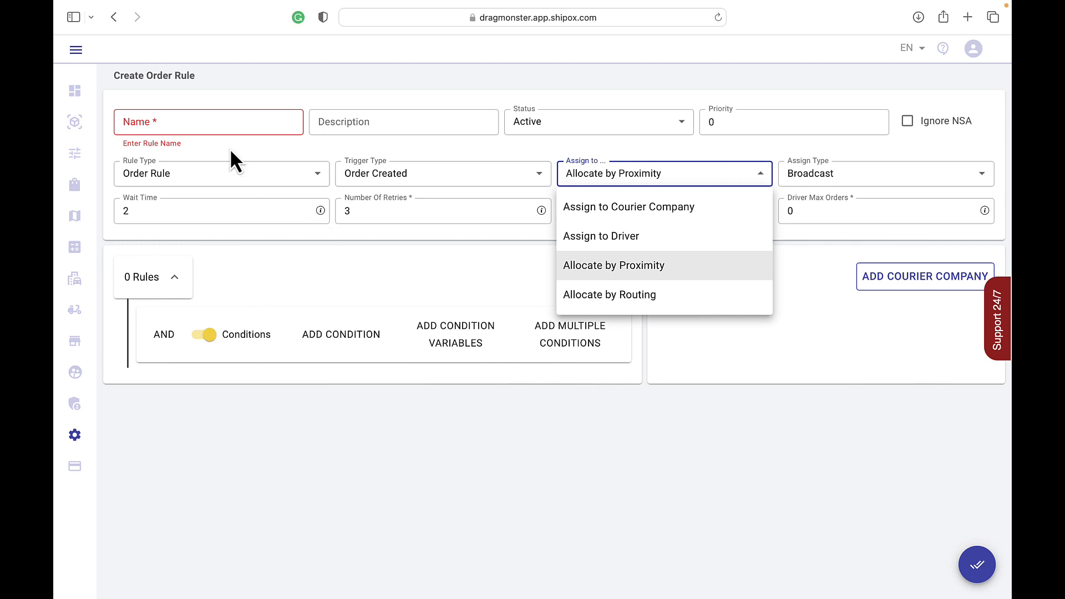
- Name the new Allocate by Proximity rule Name 1 and enter Description 1 as its description
click(191, 171)
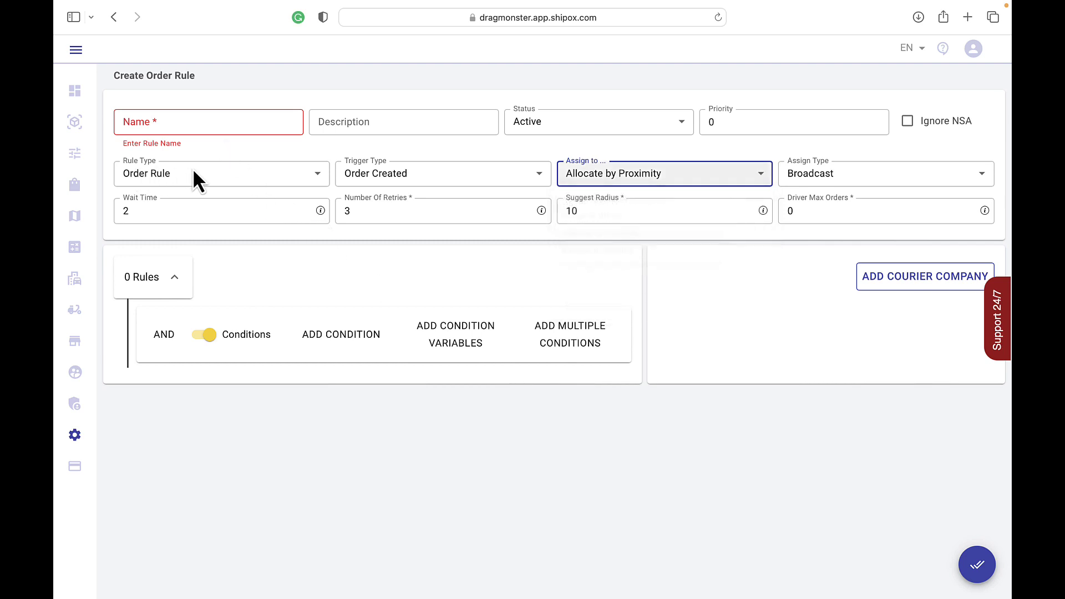
click(228, 113)
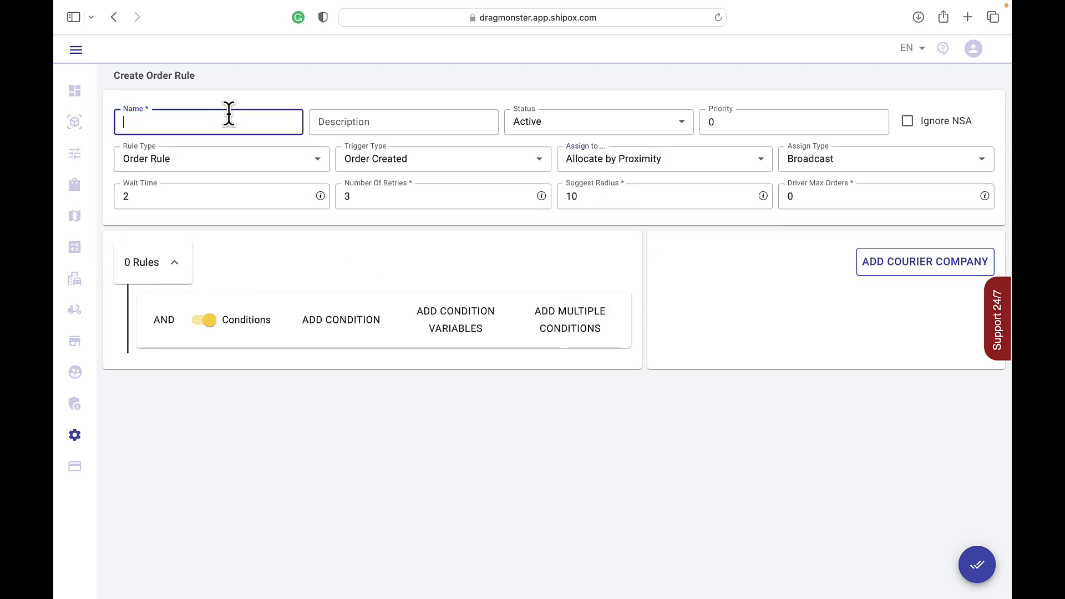
text(Name)
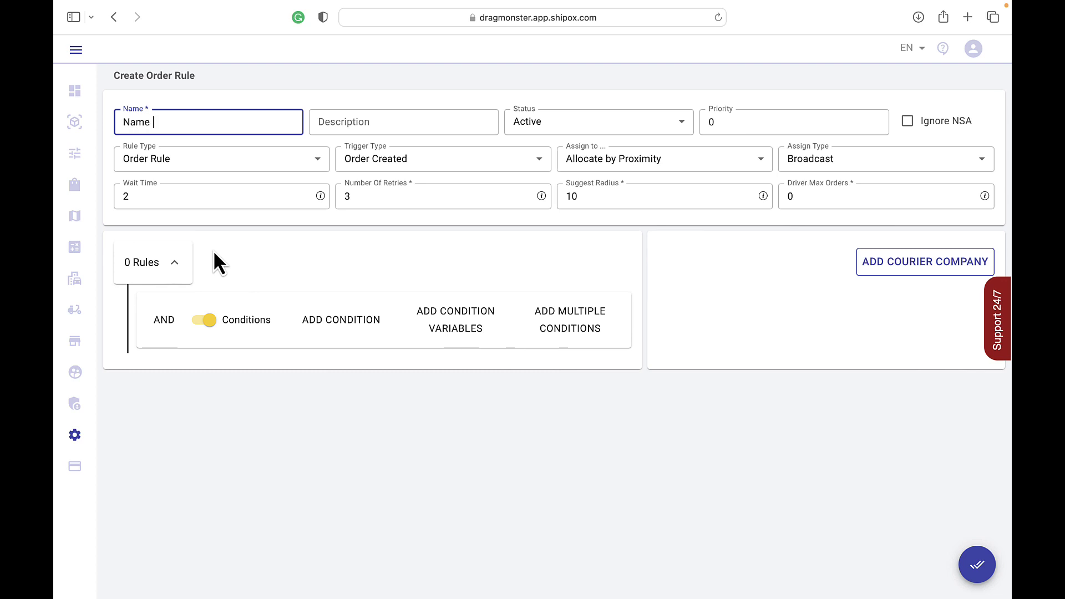
text( 1)
click(444, 123)
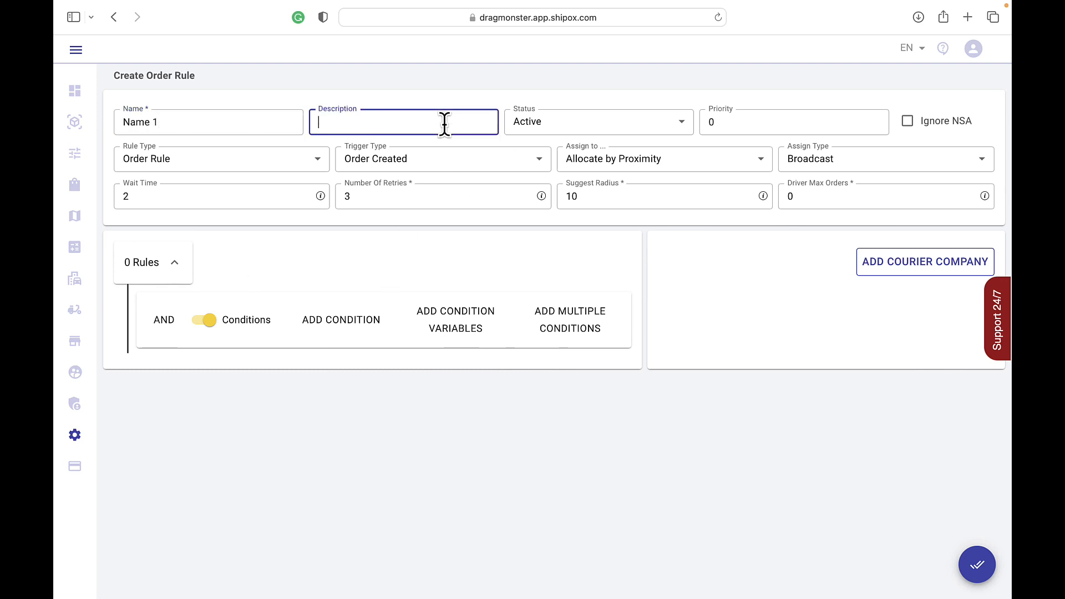
text(Description 1)
- Keep the rule's status as Active and enable Ignore NSA
click(582, 121)
click(705, 124)
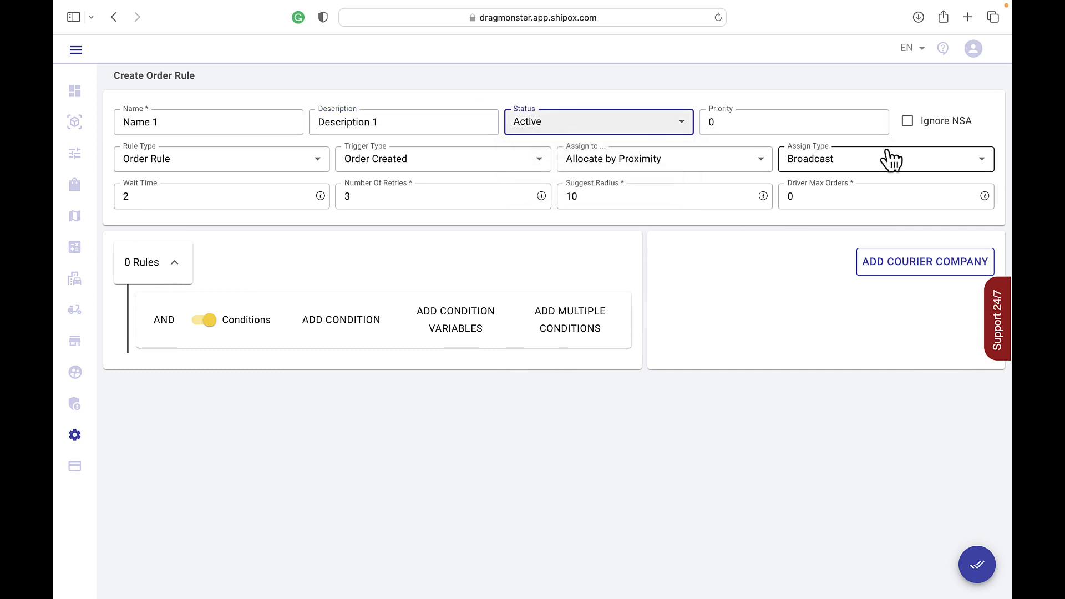
click(908, 122)
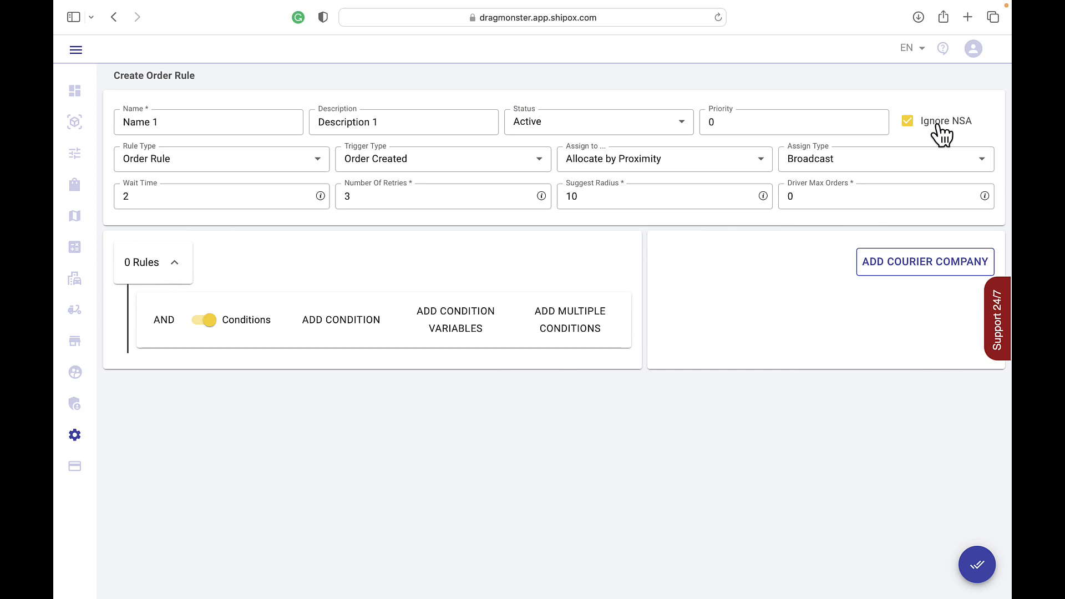
- Examine the Assign Type choices and the Wait Time field, and collapse the rule conditions section
click(865, 172)
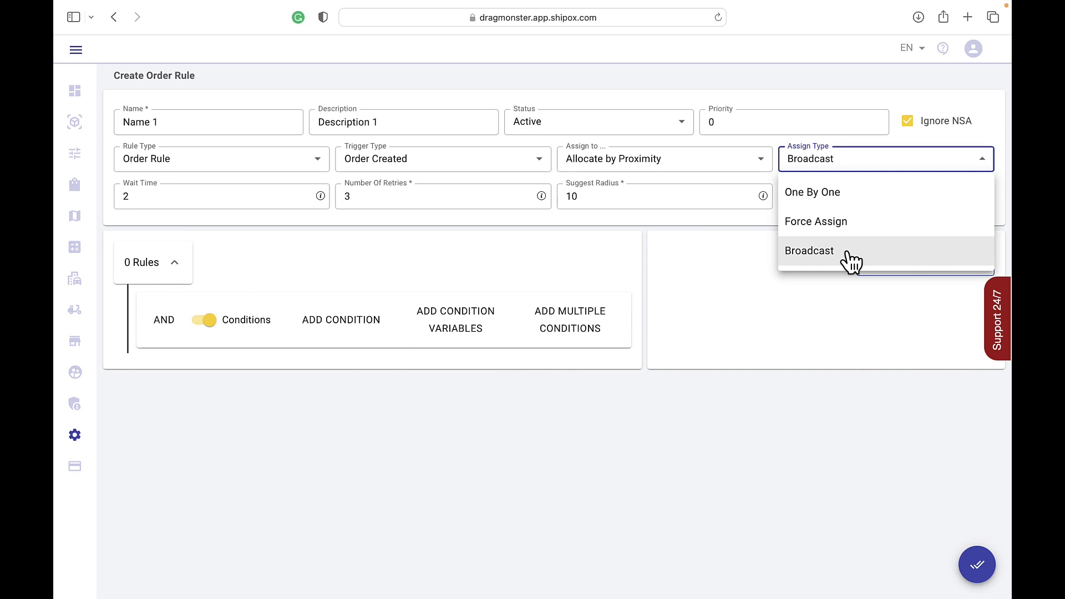
click(262, 164)
click(188, 205)
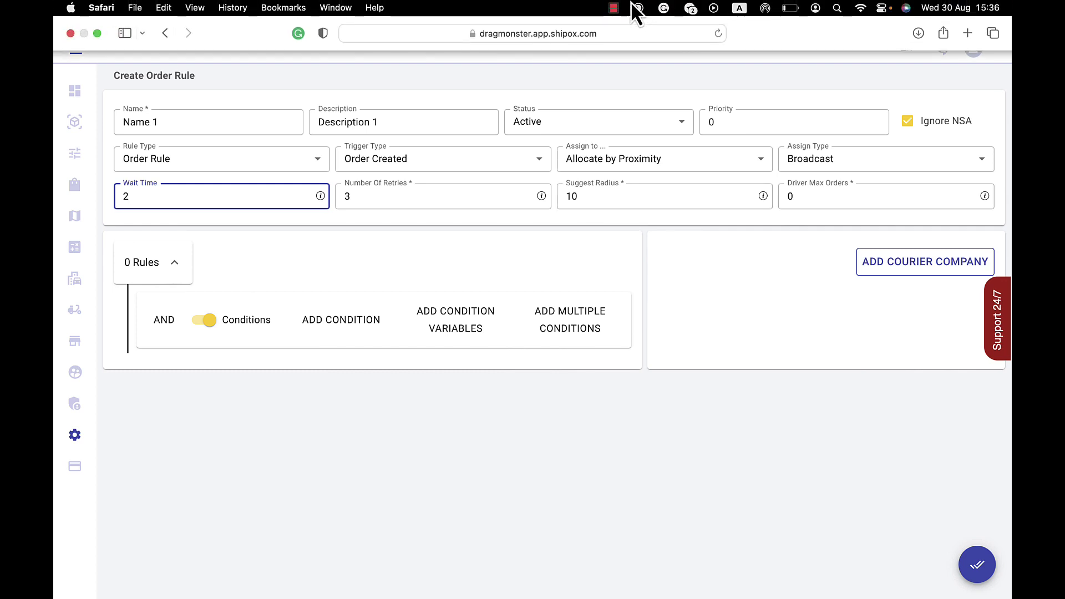
click(614, 8)
click(628, 45)
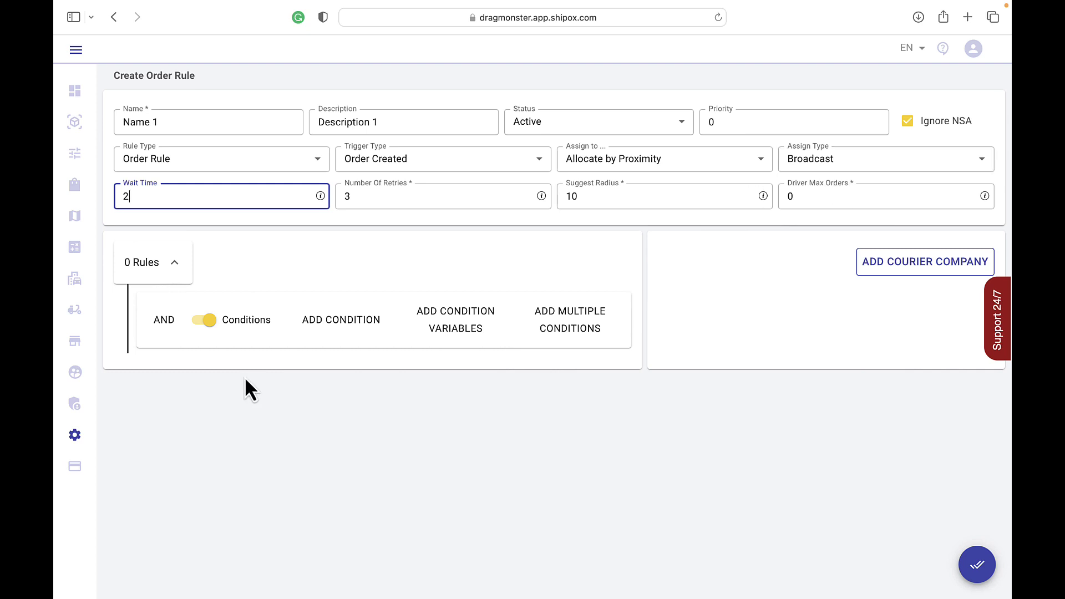
click(175, 262)
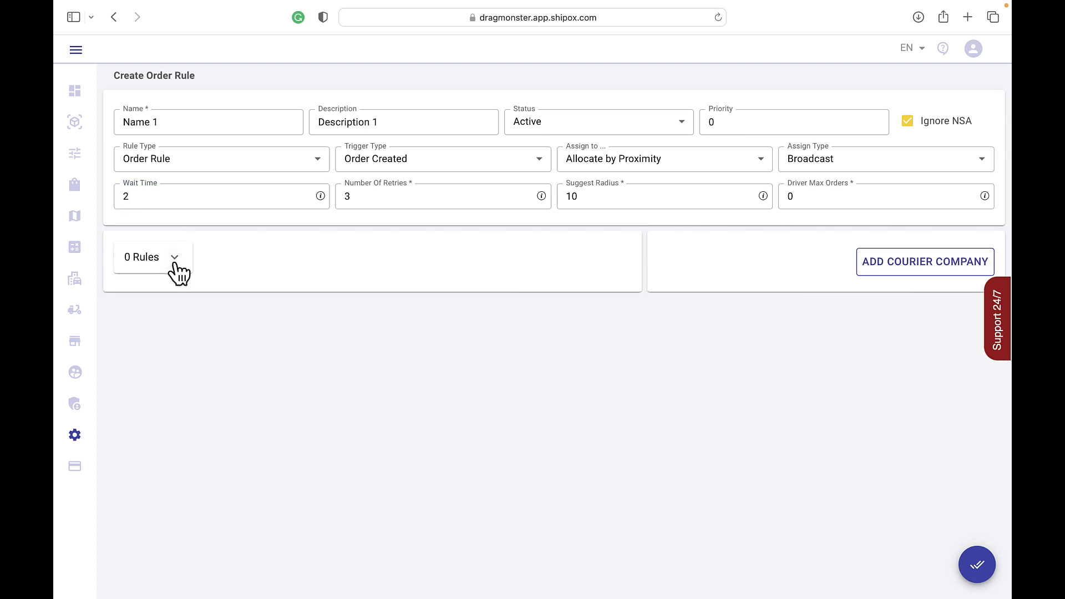
- Expand the rule's conditions, keep the Conditions mode switched on and add one condition
click(174, 260)
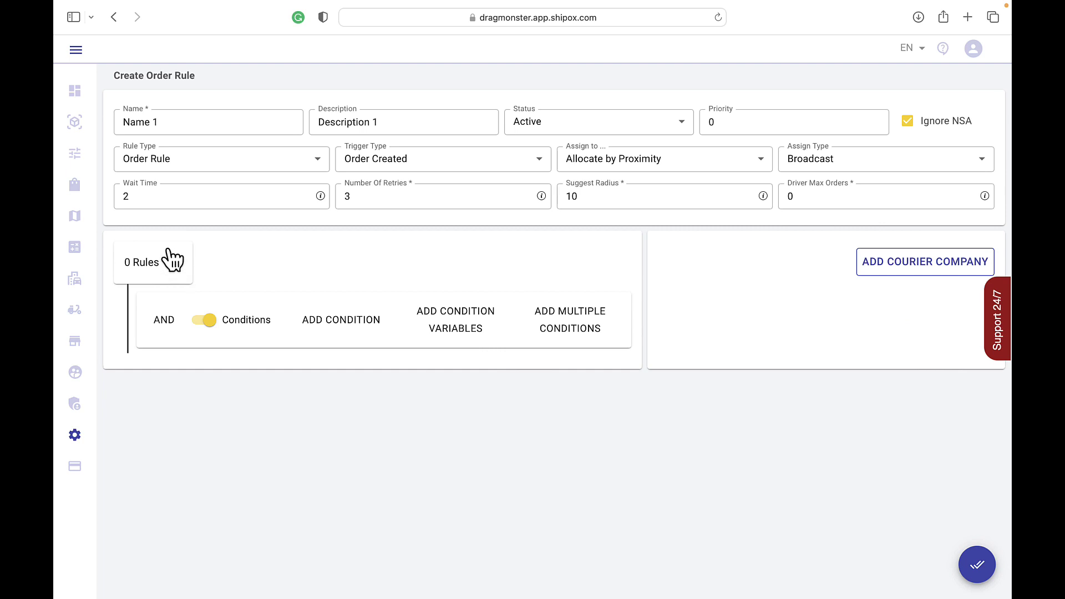
click(204, 322)
click(206, 322)
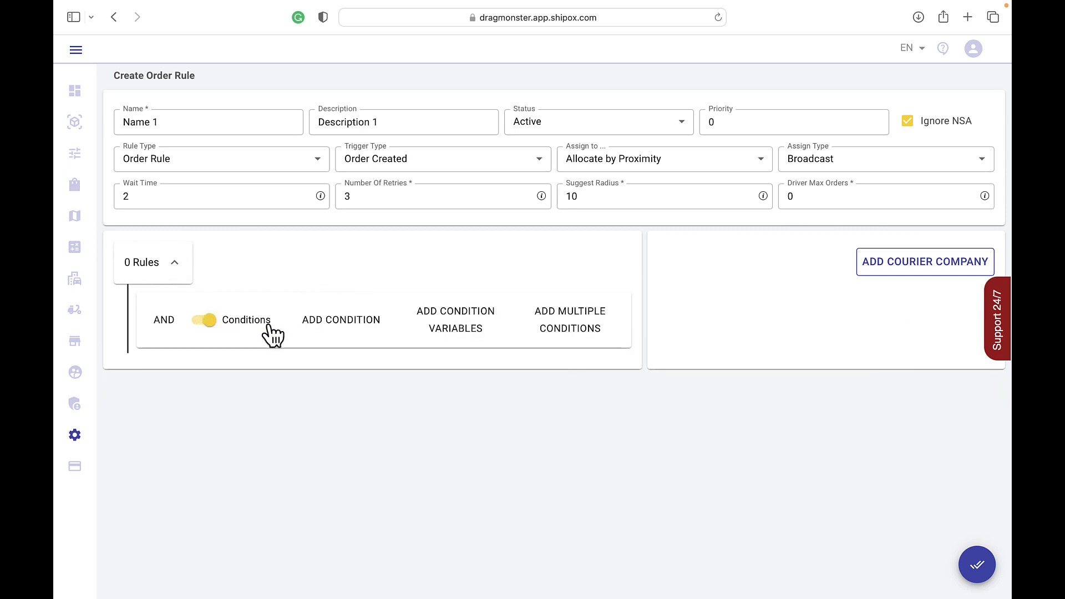
click(355, 327)
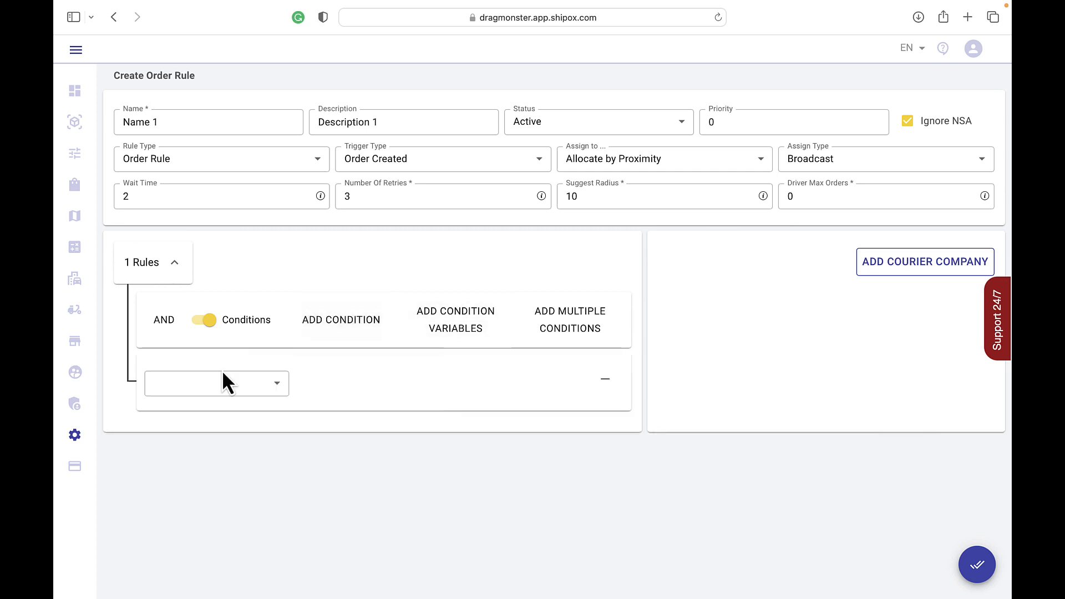
- Set the new condition's variable to Neighborhood From
click(257, 384)
scroll(238, 444, down, 2)
scroll(226, 475, down, 10)
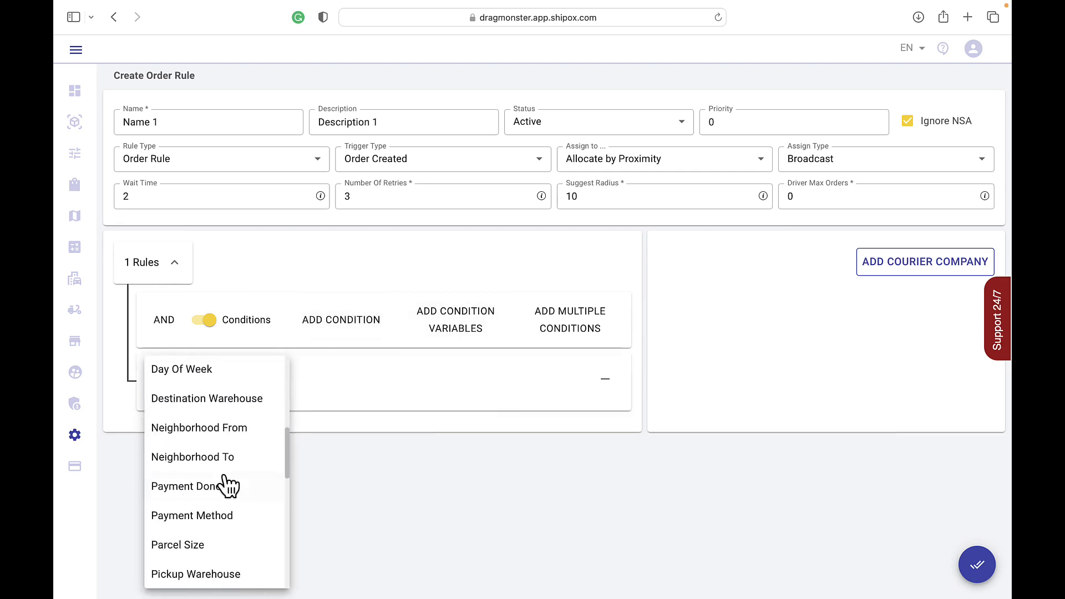
scroll(228, 485, down, 3)
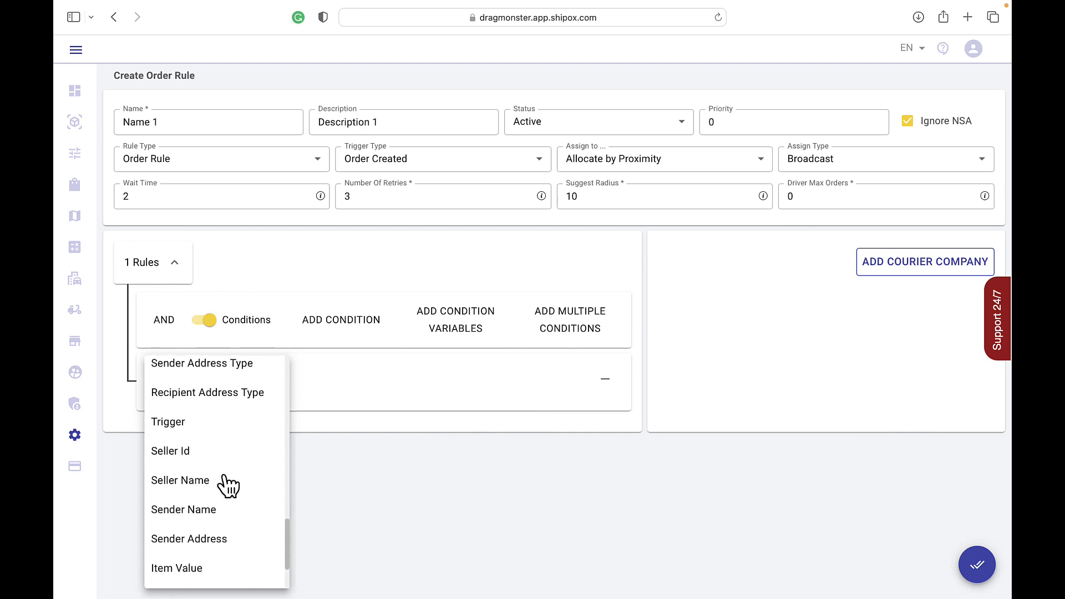
scroll(227, 485, up, 5)
scroll(227, 486, down, 3)
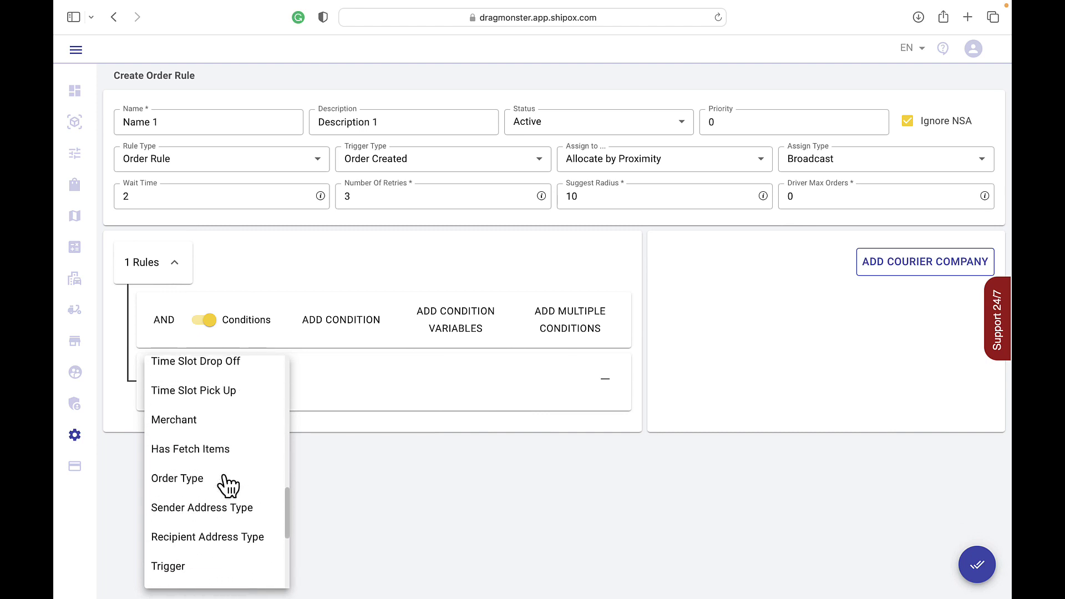
scroll(225, 482, up, 6)
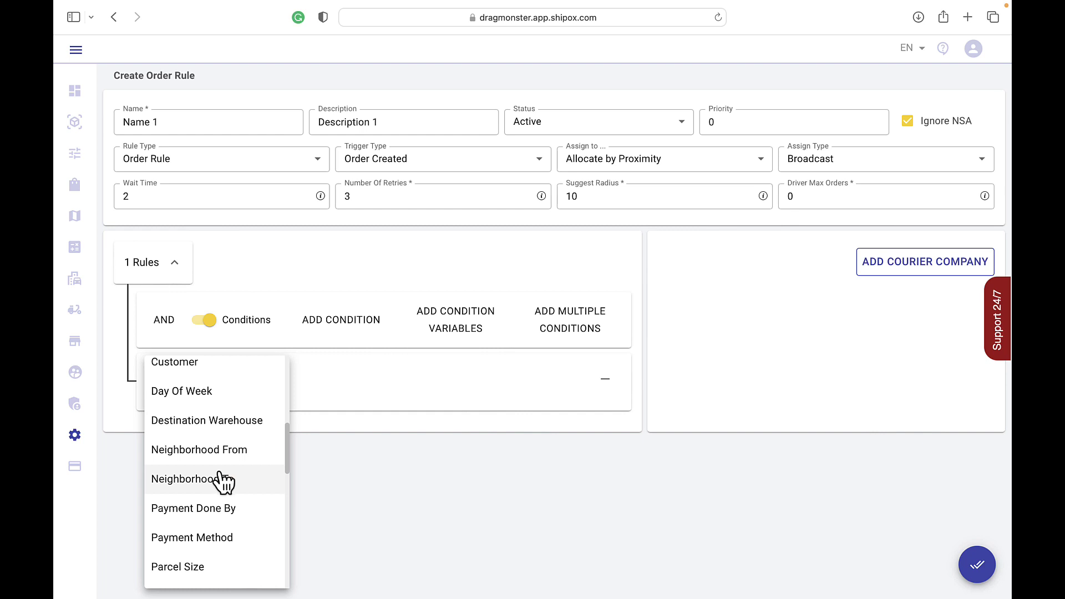
click(223, 455)
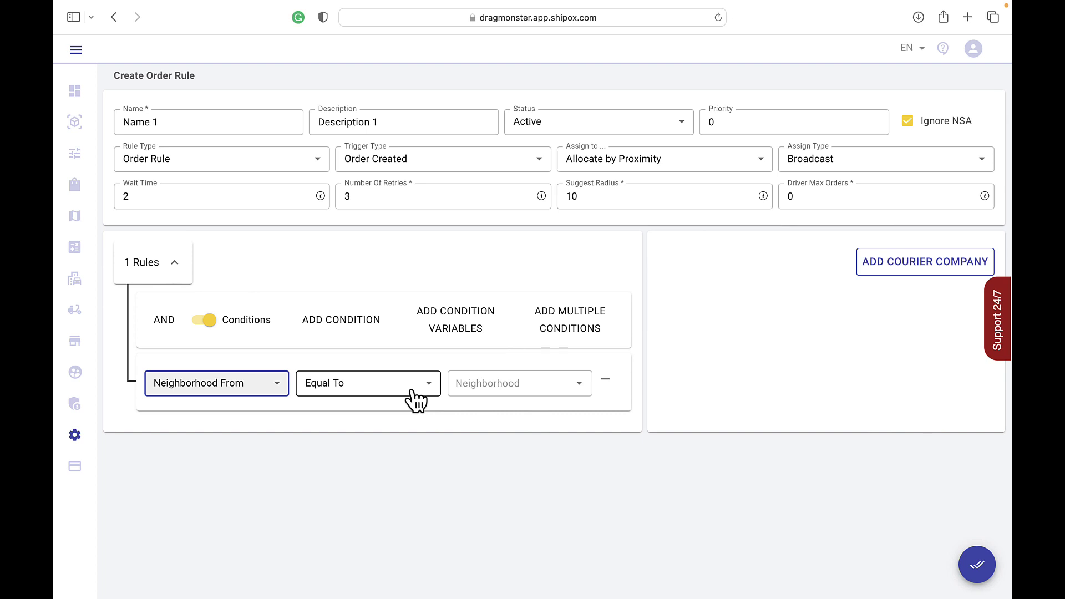
- Set the Neighborhood From condition's value to Mirzo Ulugbek (Tashkent) and save the order rule
click(469, 384)
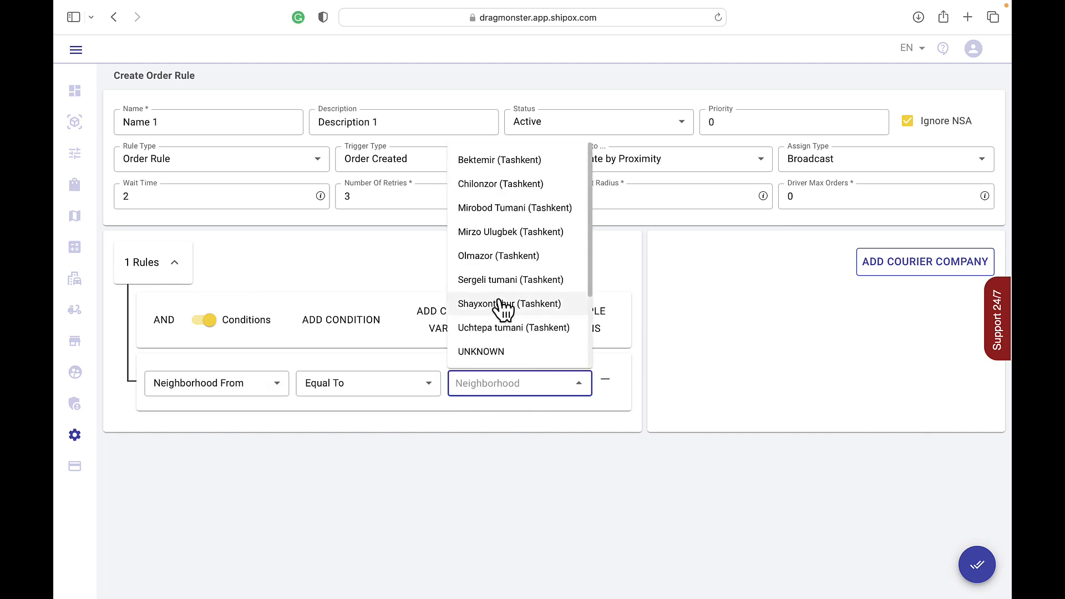
click(482, 231)
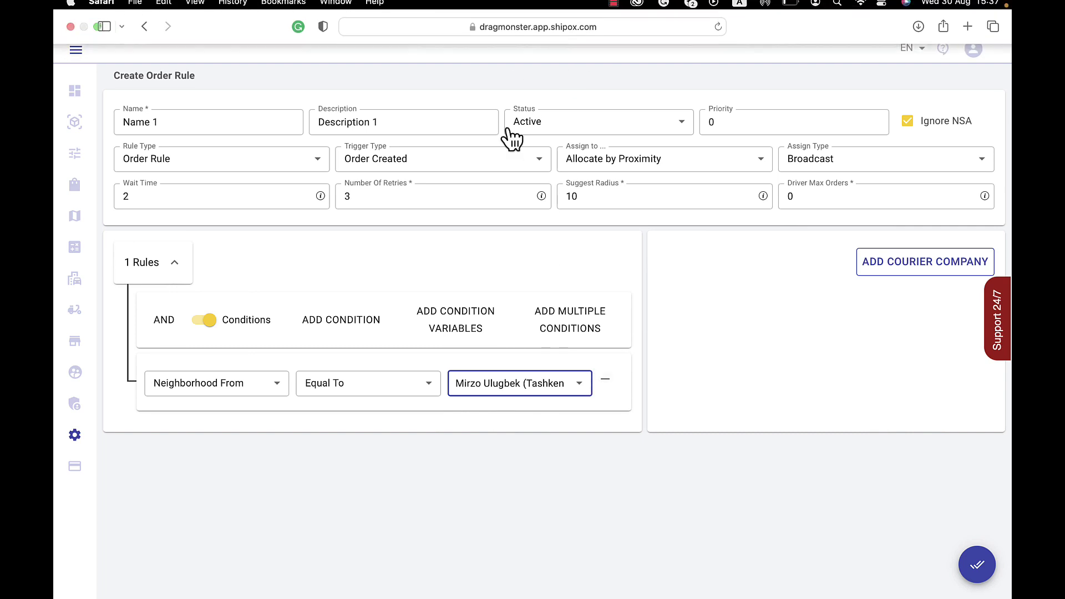
click(615, 7)
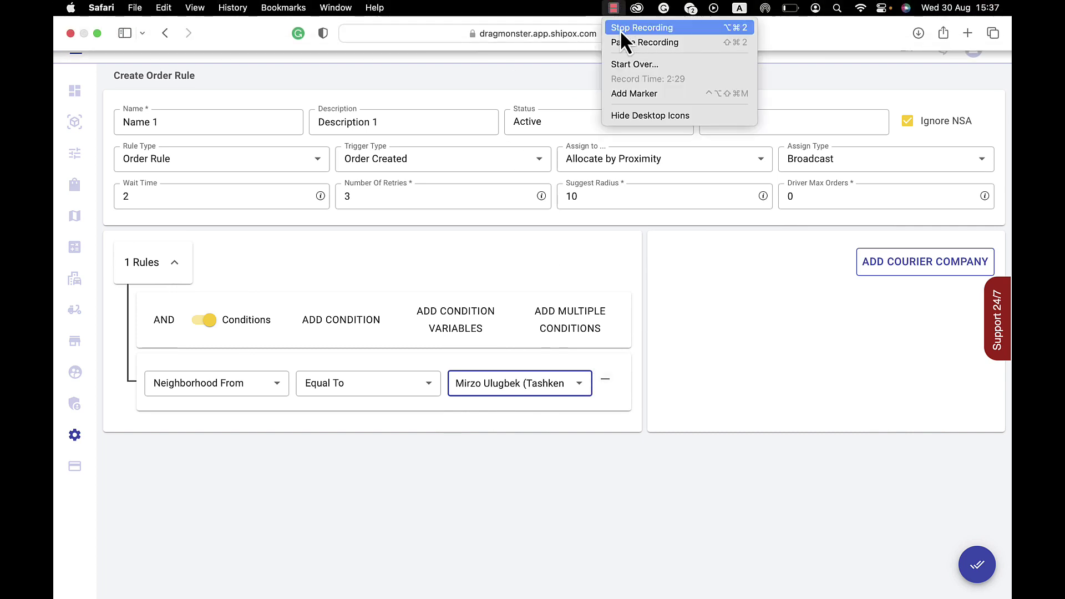
key(Escape)
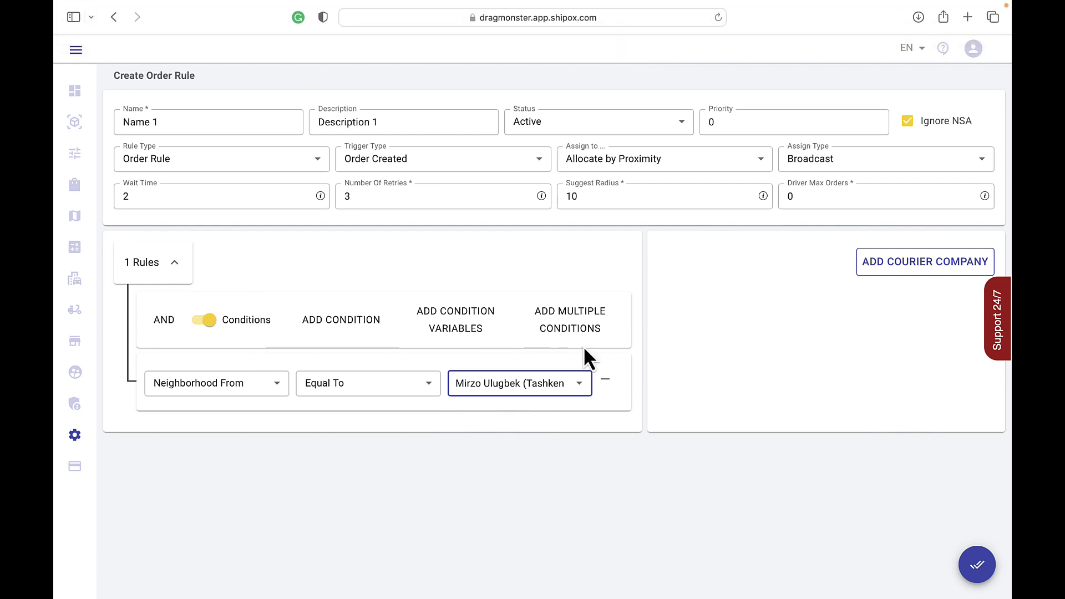
click(979, 568)
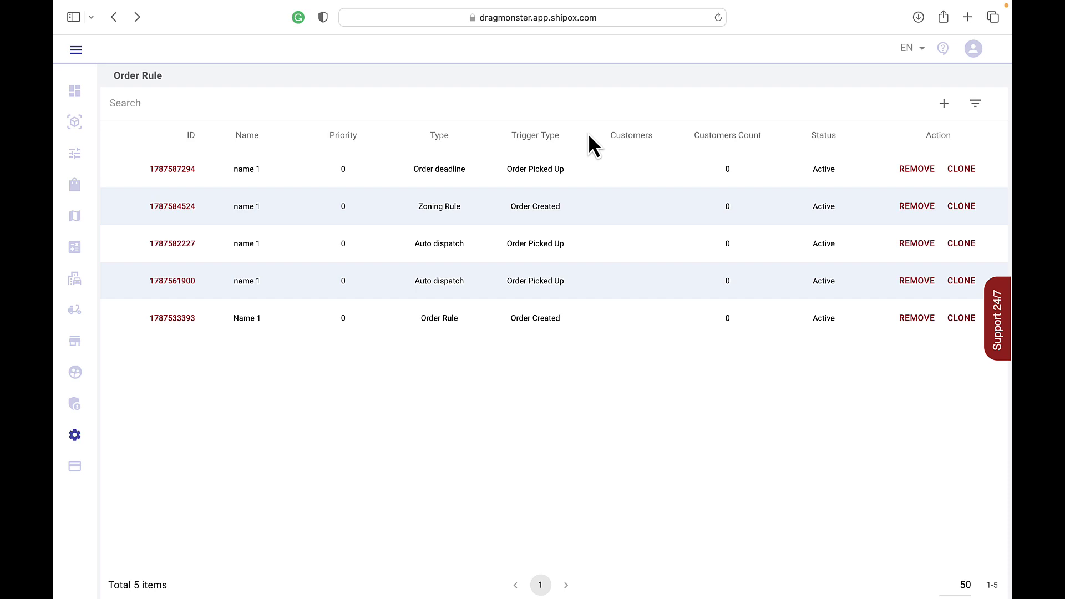
- Start a new order rule and set its rule type to Auto dispatch
click(945, 105)
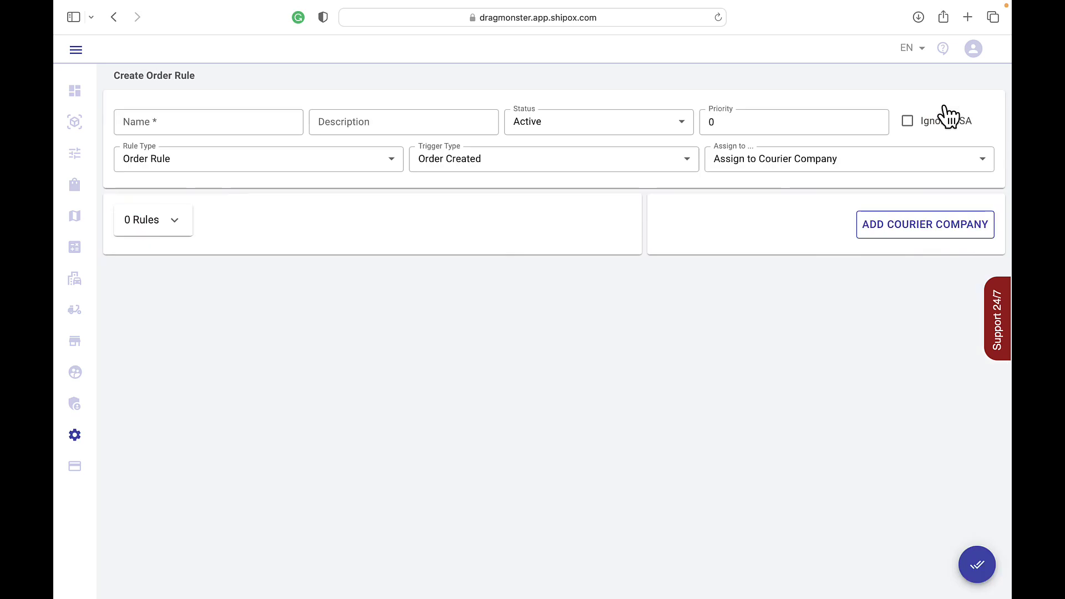
click(310, 159)
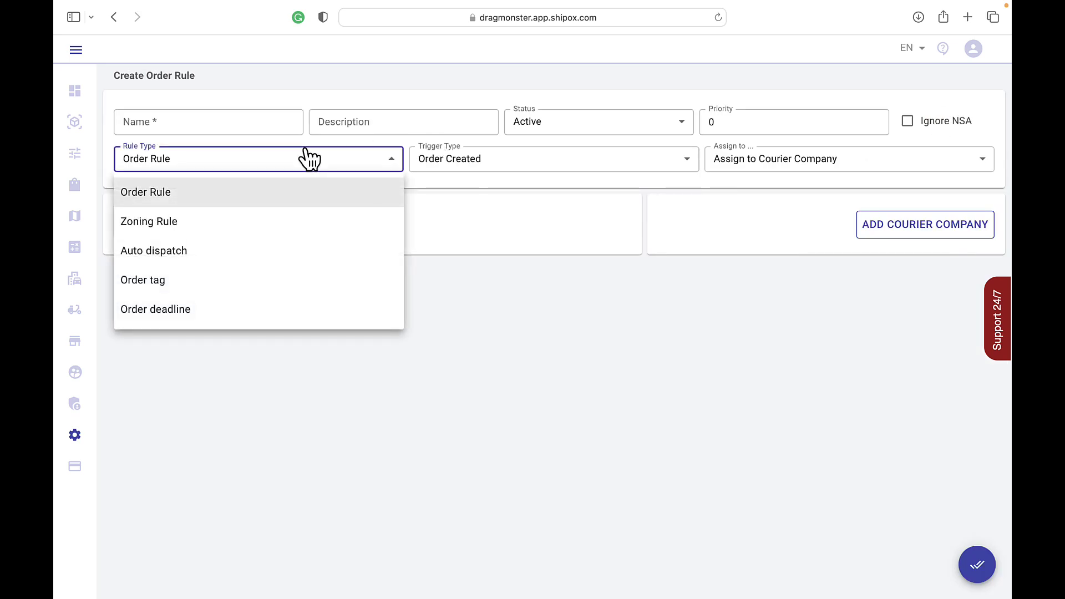
click(210, 255)
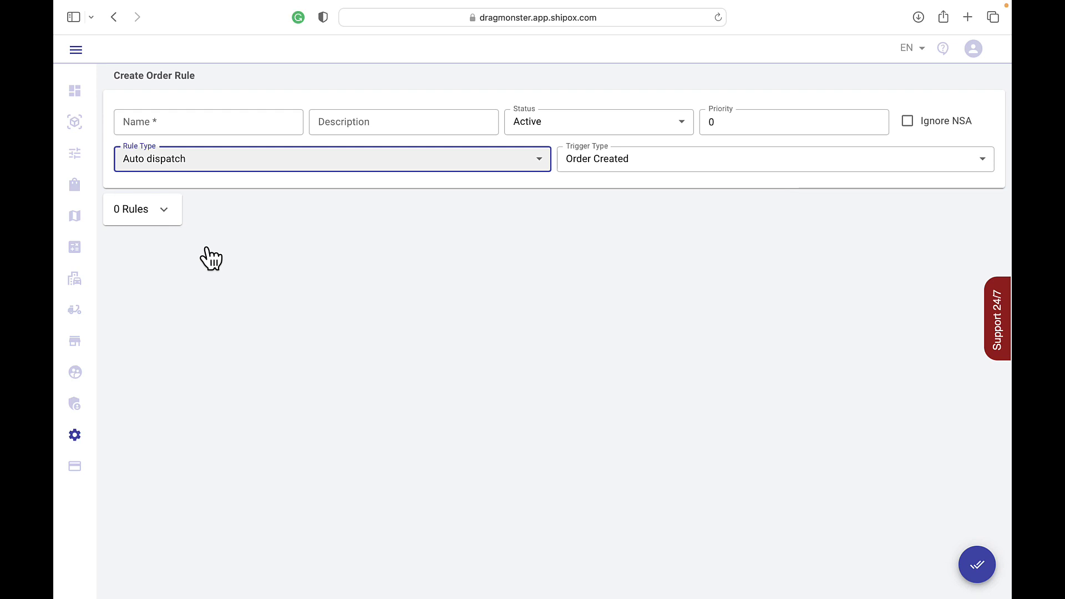
- Name the Auto dispatch rule "name 1" and enter "description" as its description
click(184, 130)
text(name 1)
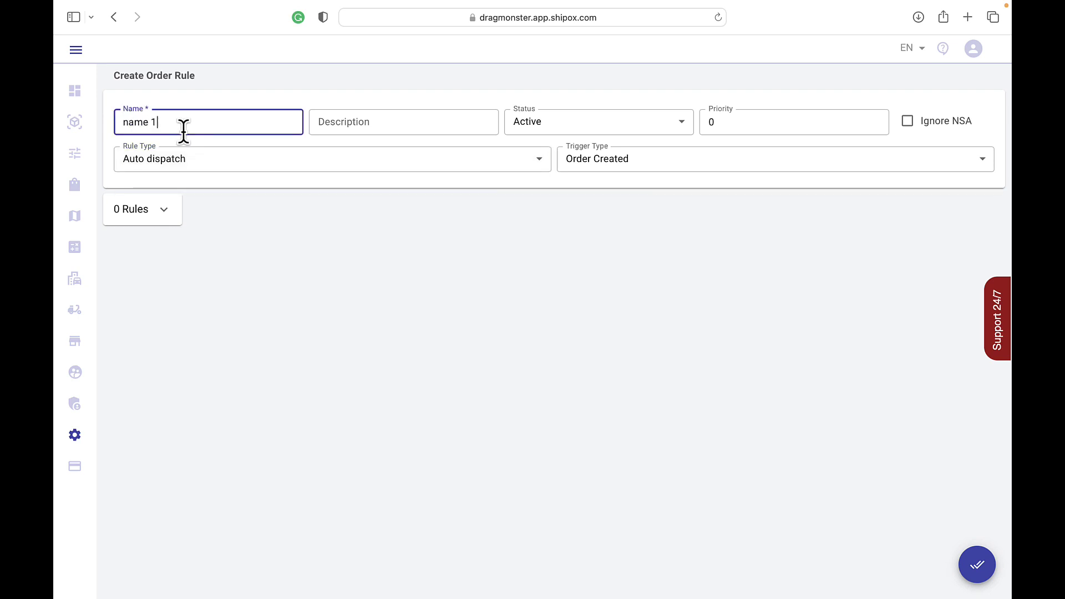
click(376, 118)
text(de)
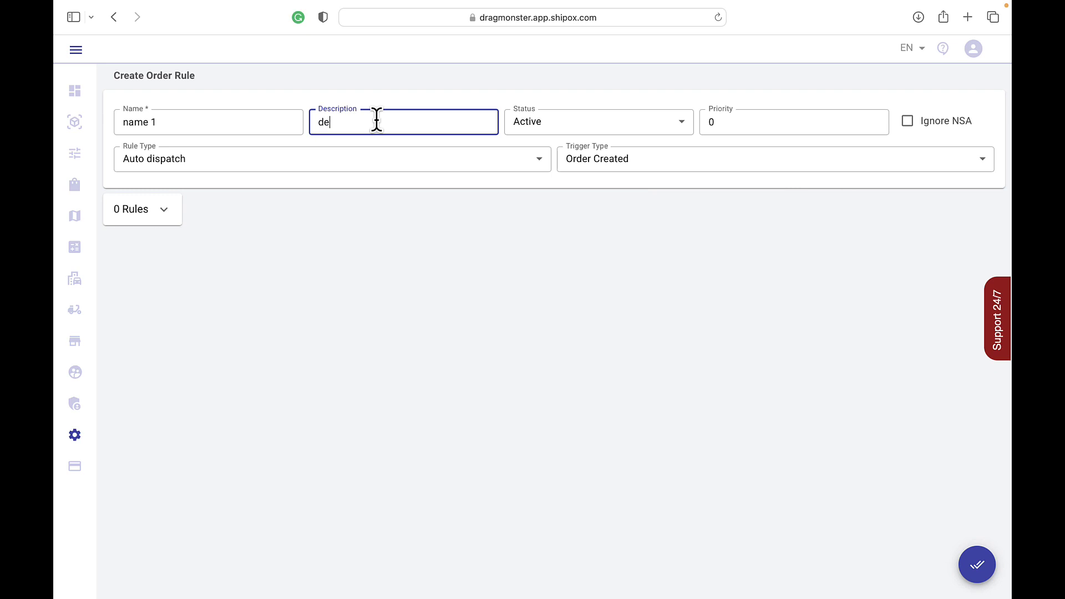
text(scription)
- Keep the rule's status as Active, enable Ignore NSA and set the trigger type to Order Picked Up
click(572, 127)
click(572, 125)
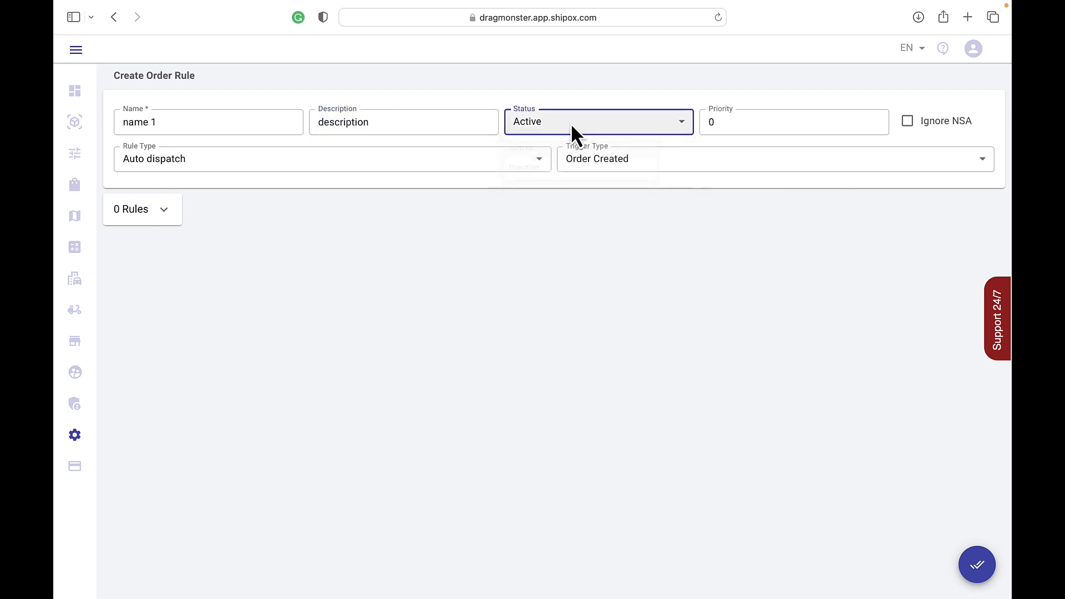
click(908, 122)
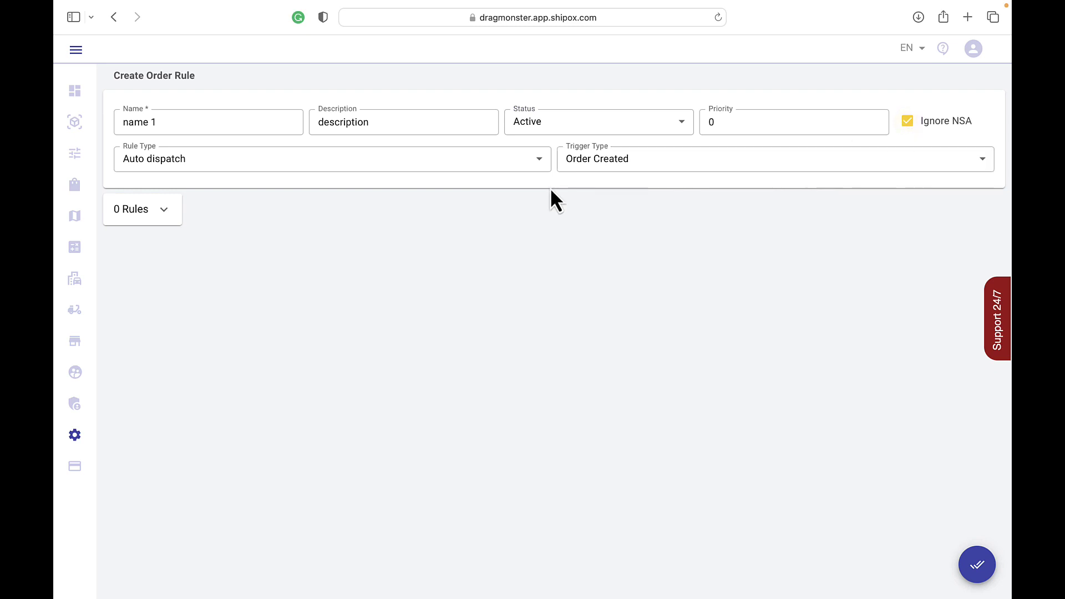
click(632, 169)
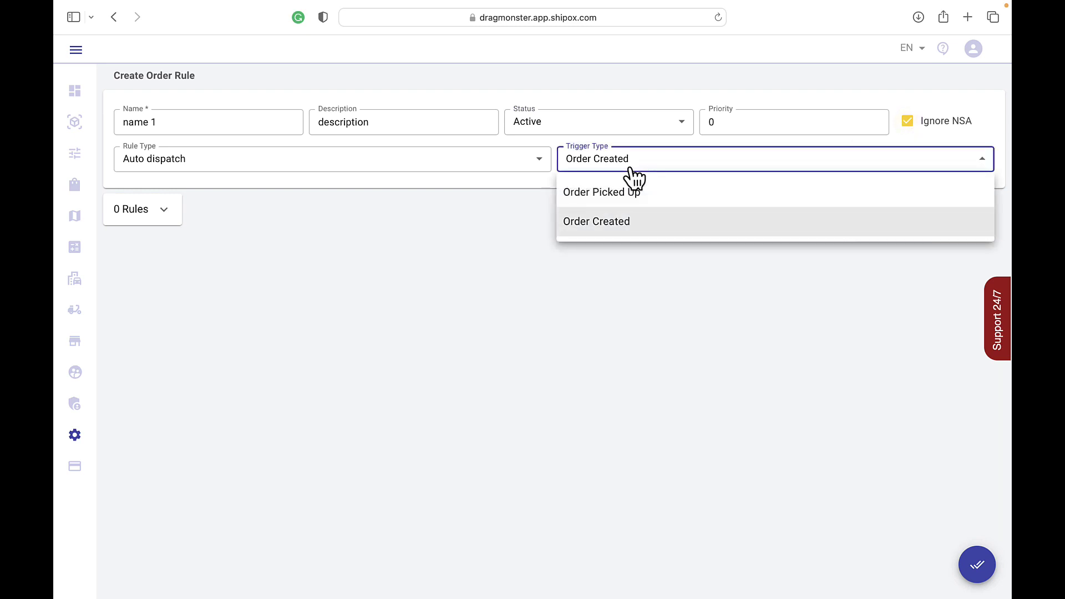
click(624, 192)
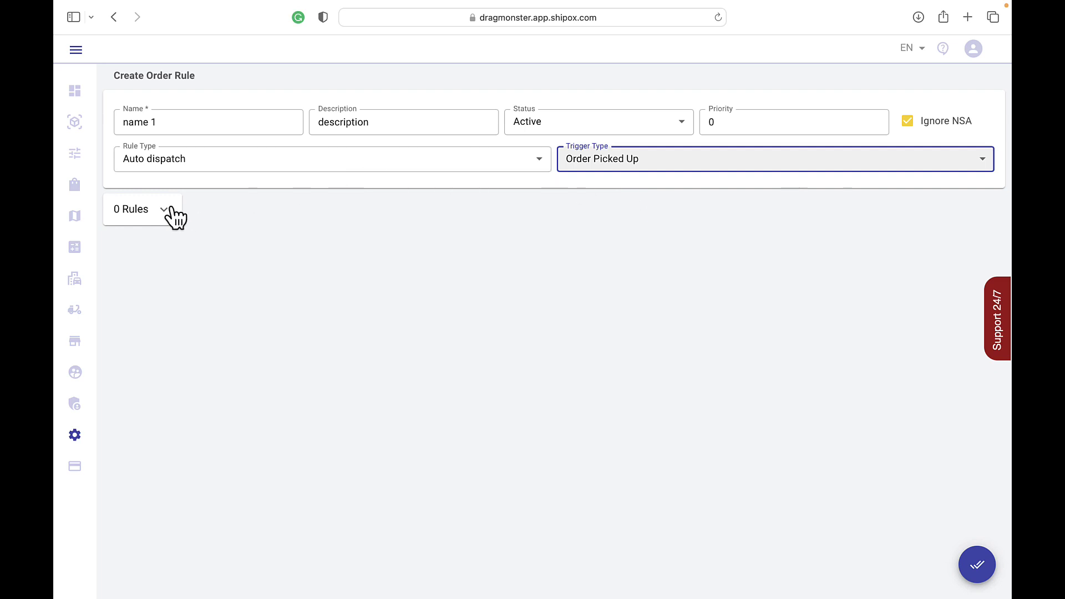
- Expand the Auto dispatch rule's conditions, switch to Conditions mode and add two conditions
click(163, 221)
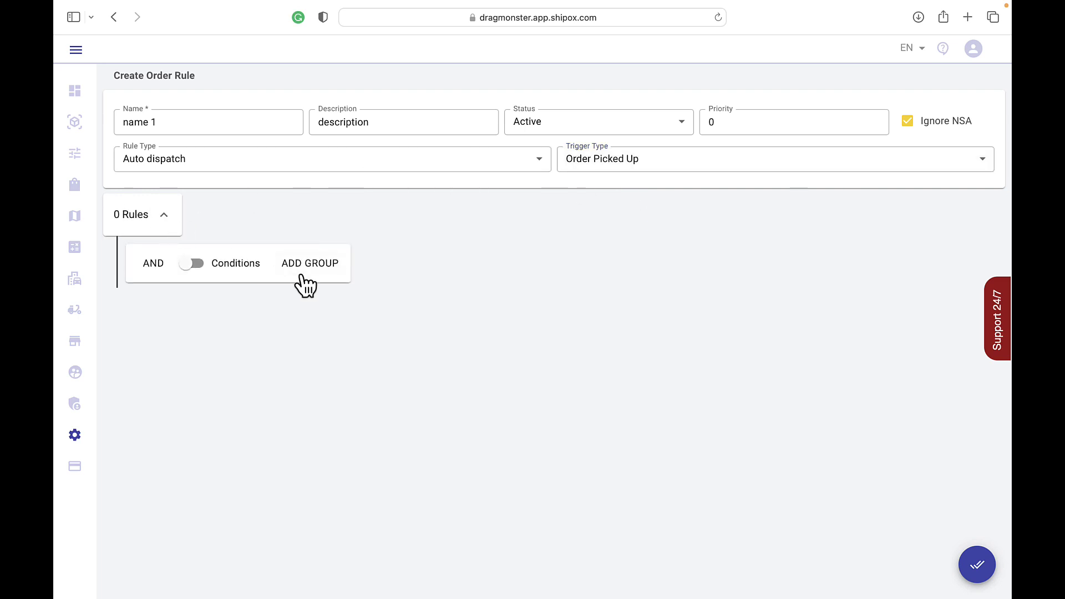
click(230, 269)
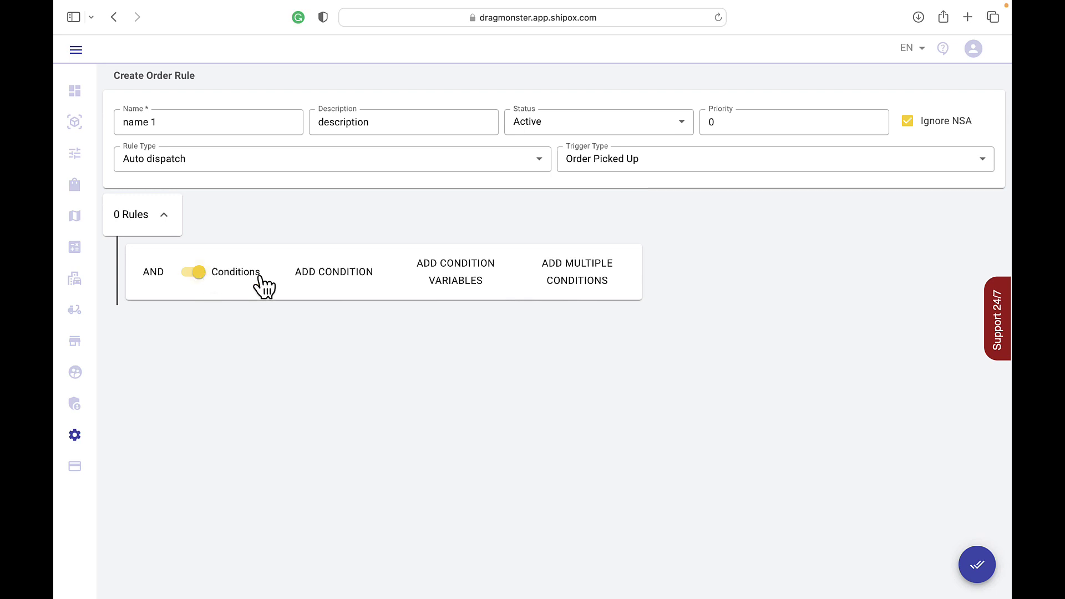
click(360, 270)
click(360, 270)
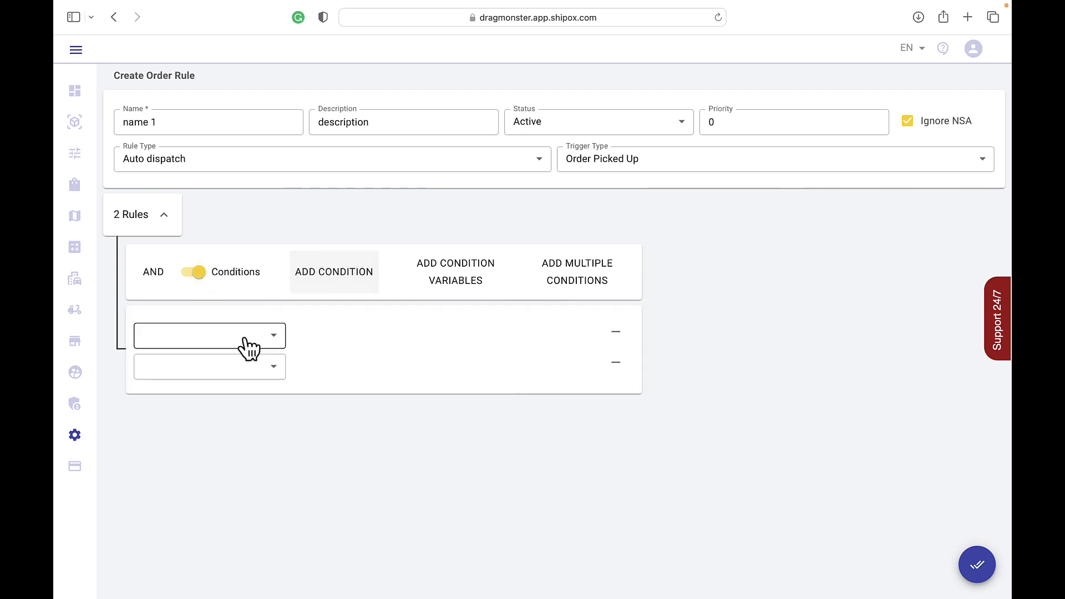
- Set the first condition's variable to City from and the second condition's variable to City to
click(244, 338)
scroll(179, 497, down, 2)
scroll(175, 489, down, 10)
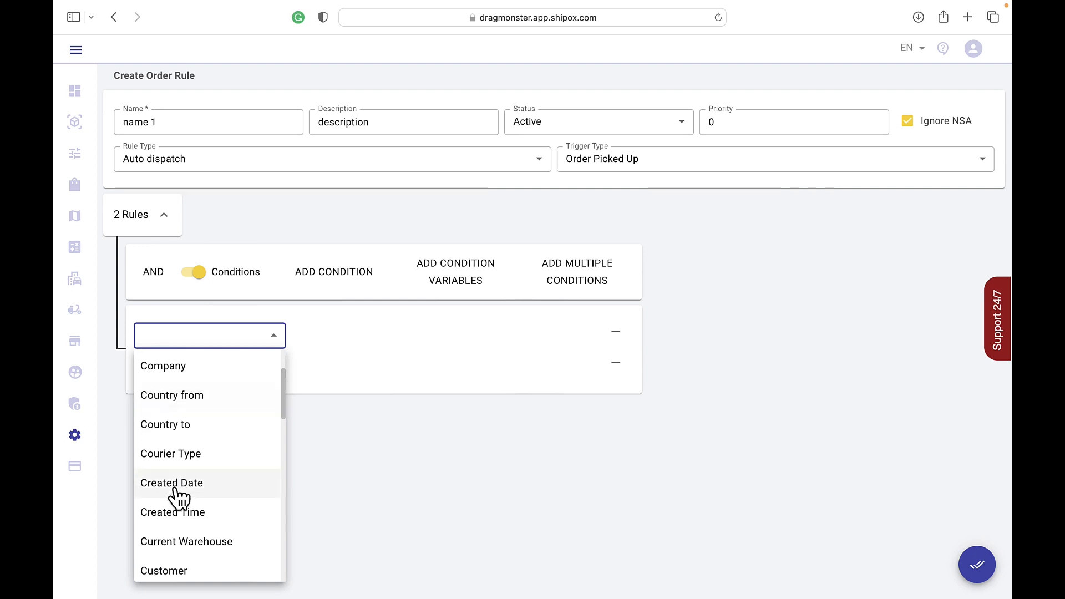
scroll(171, 501, down, 2)
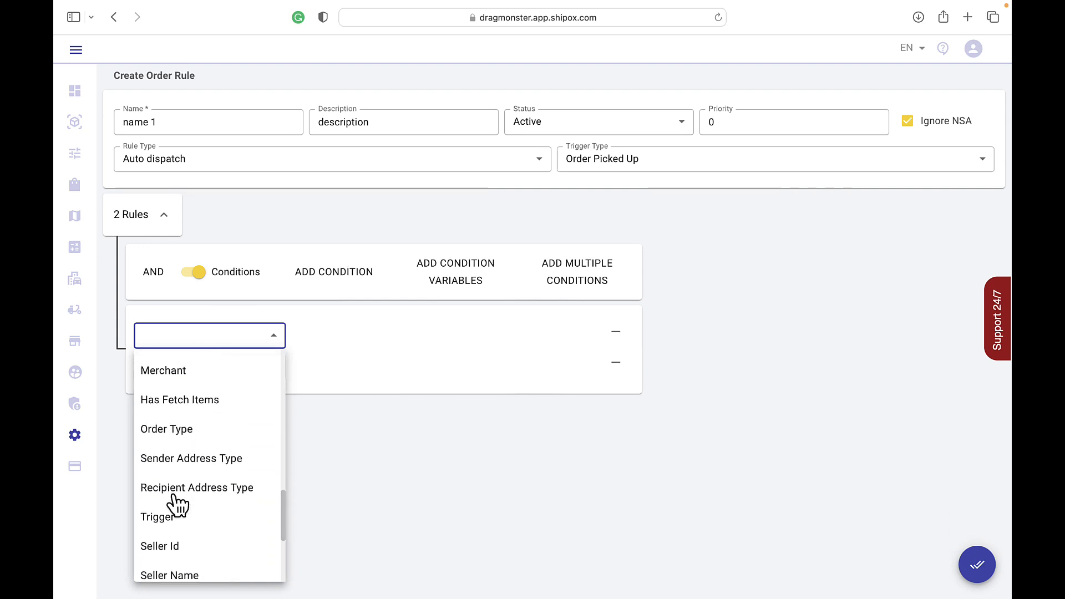
scroll(176, 504, up, 12)
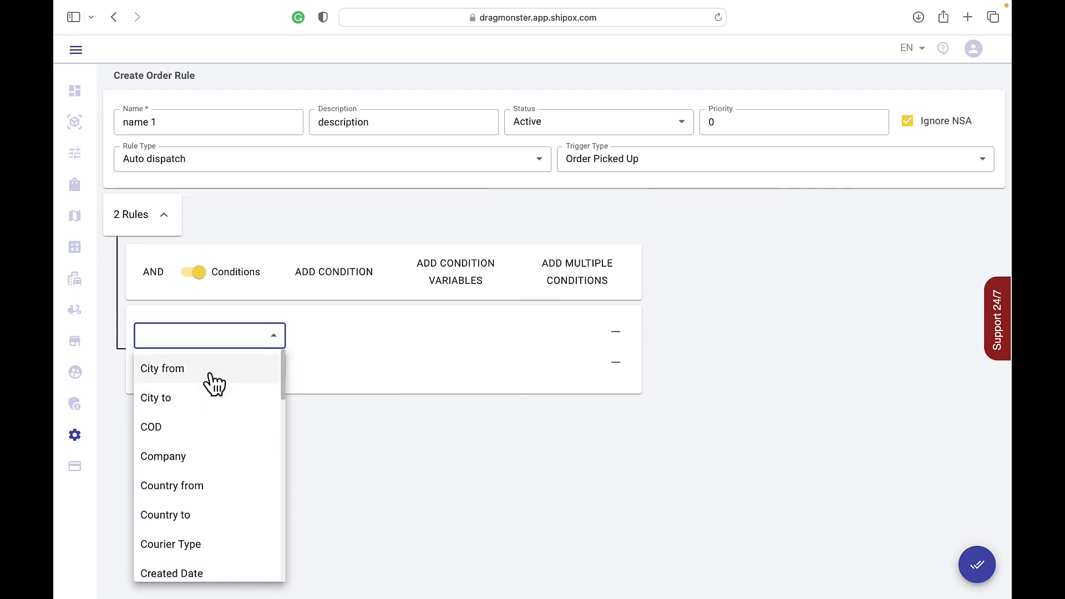
click(214, 371)
click(272, 368)
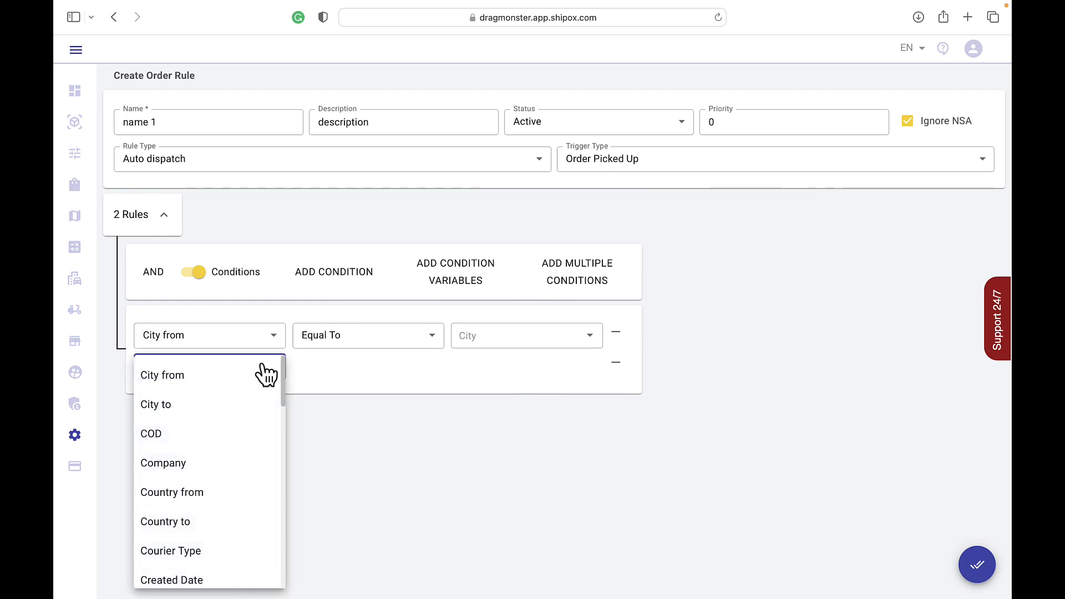
click(192, 409)
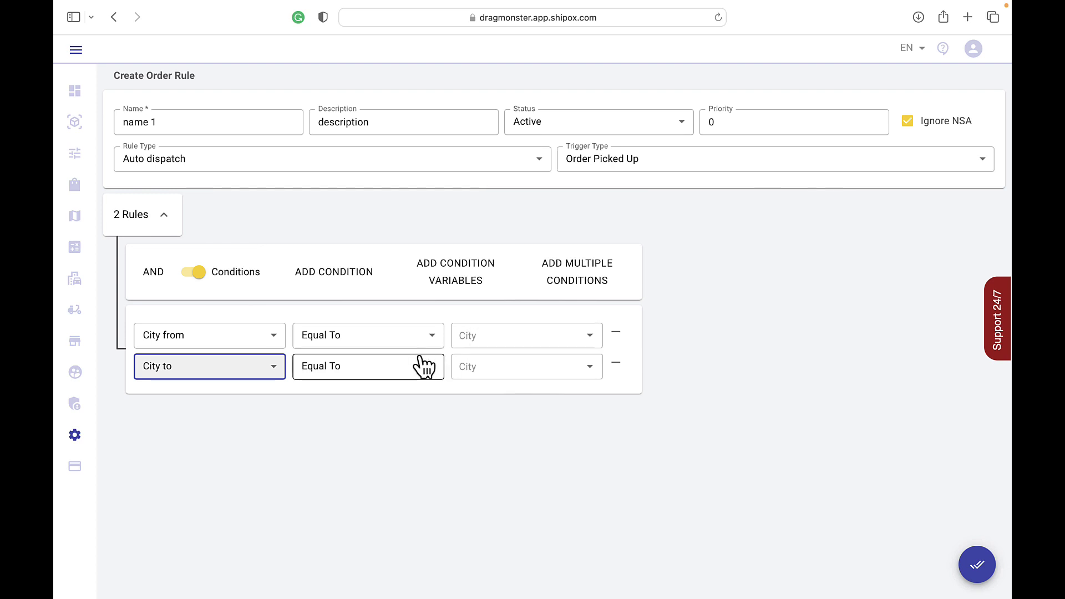
- Set the city of both the City from and City to conditions to Andijon and save the rule
click(516, 337)
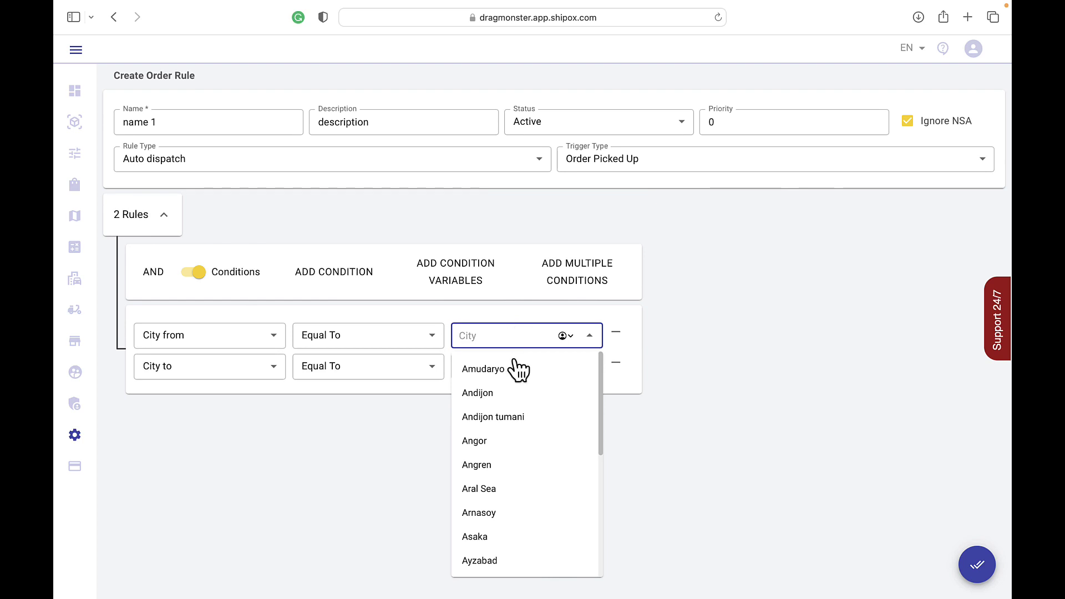
click(502, 395)
click(492, 366)
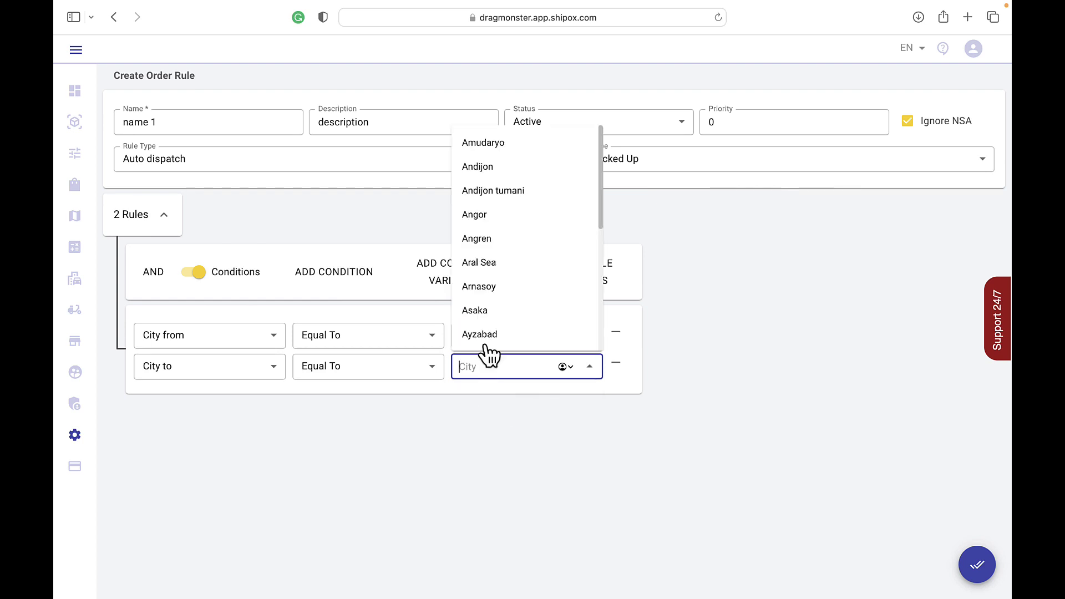
click(525, 167)
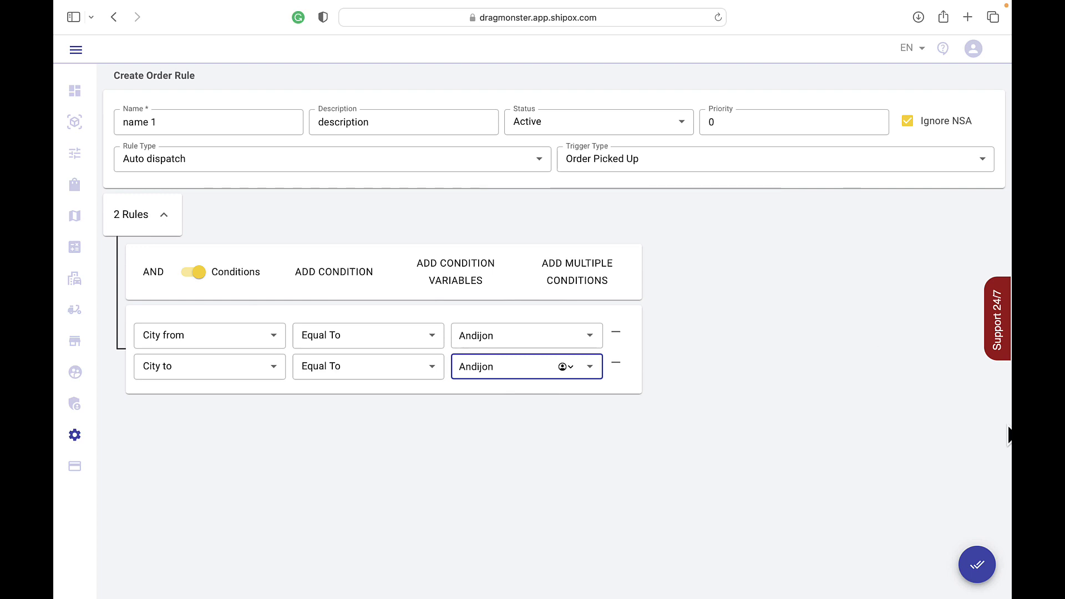
click(979, 564)
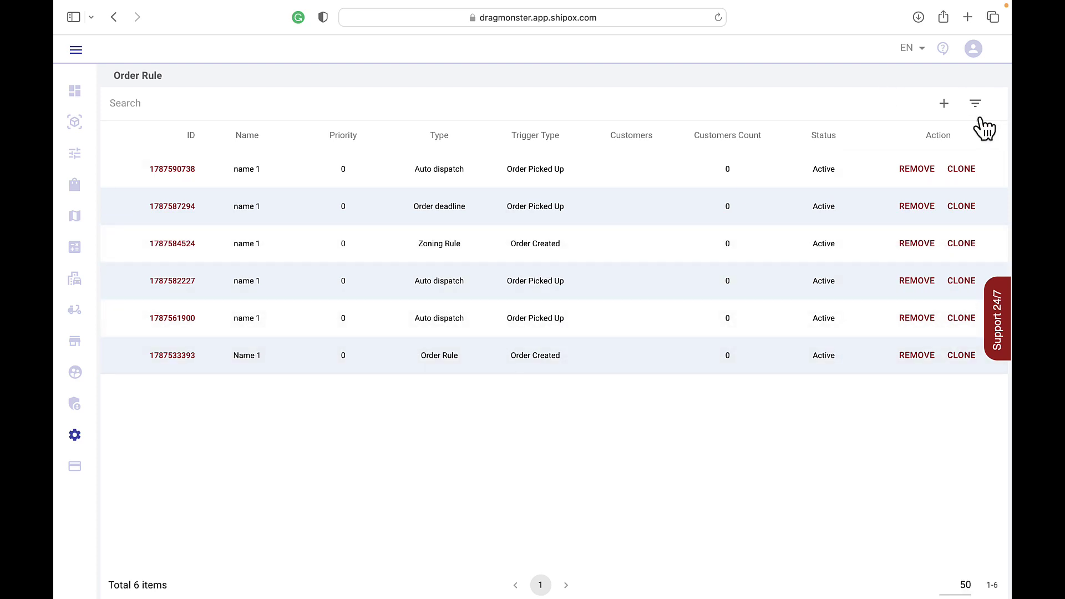
- Start a new order rule of type Zoning Rule, naming it "name 1" with the description "description"
click(943, 104)
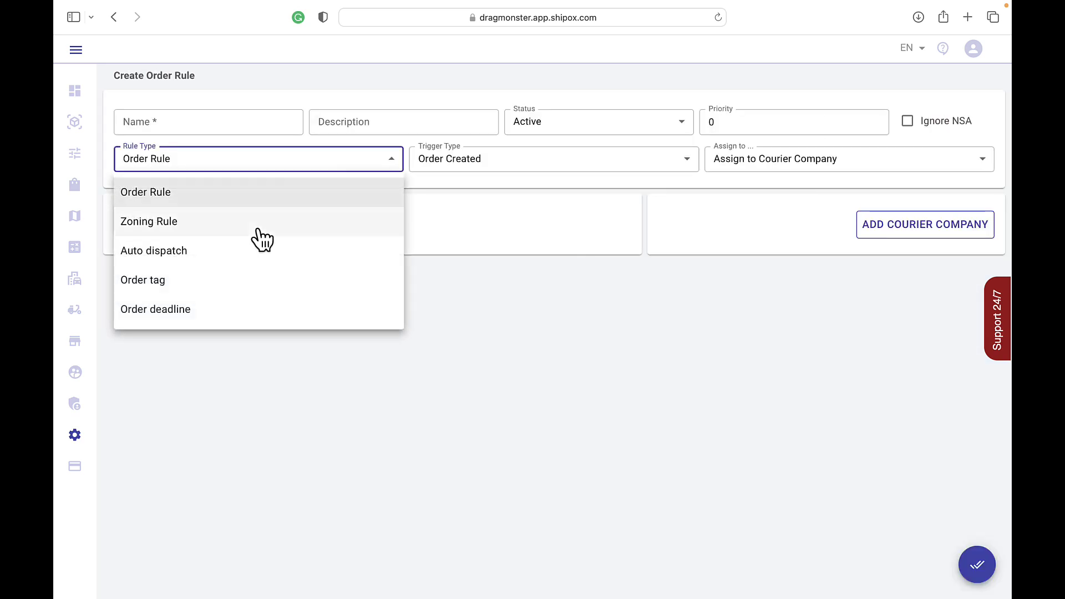
click(242, 226)
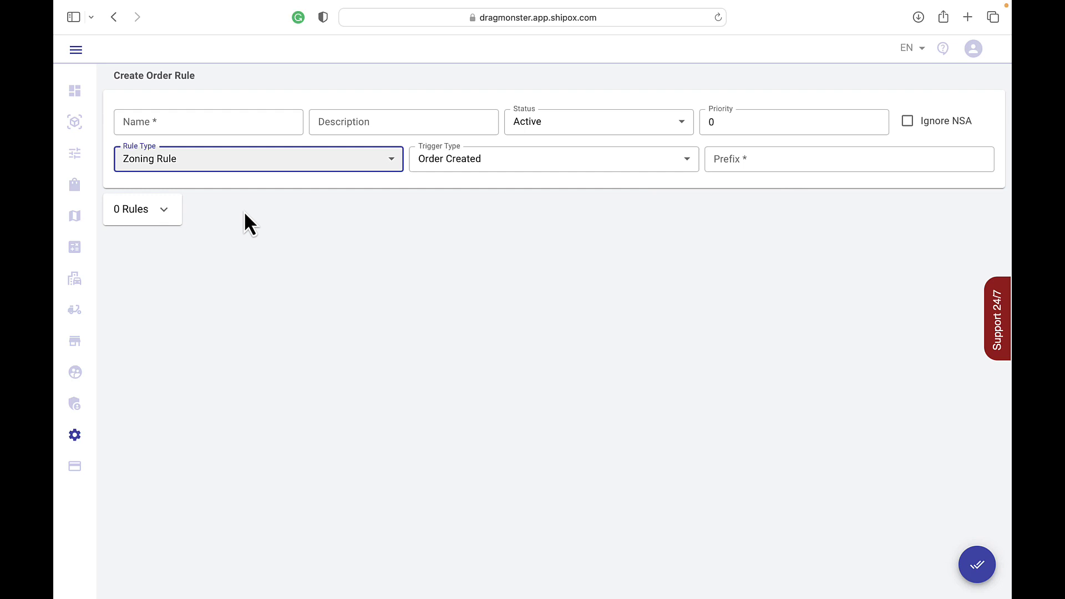
click(232, 113)
text(name 1)
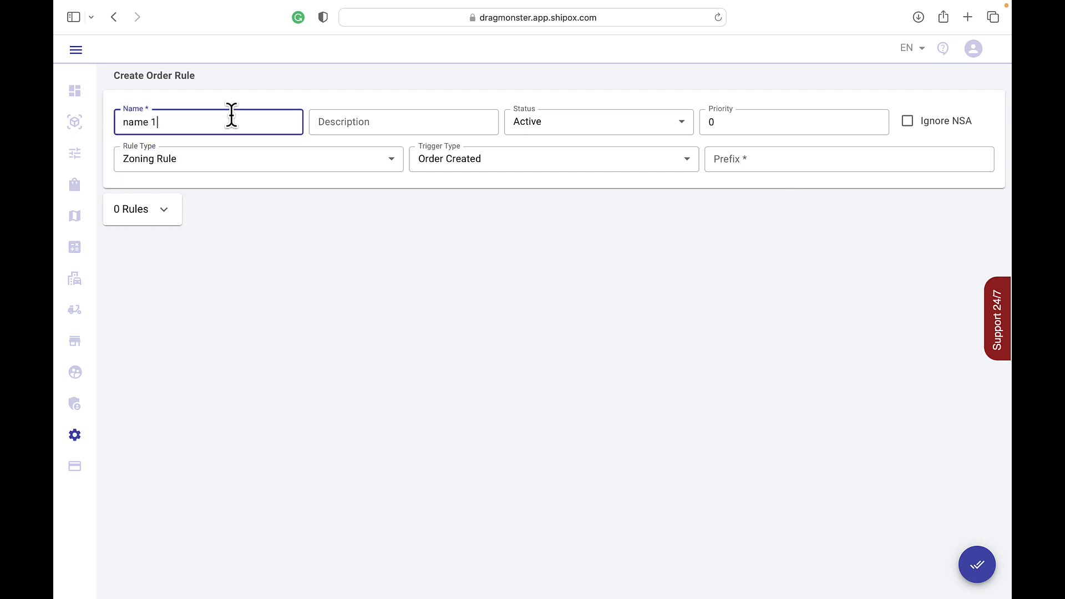
click(394, 114)
text(desctiption)
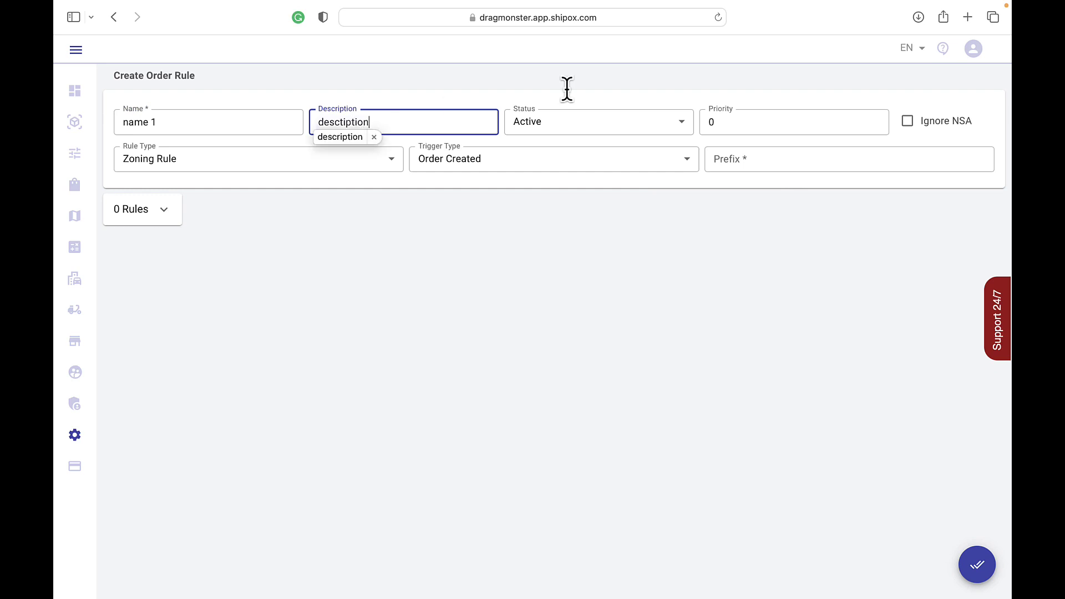
- Keep the zoning rule's status as Active, enable Ignore NSA and keep the trigger type as Order Created
click(606, 132)
click(909, 129)
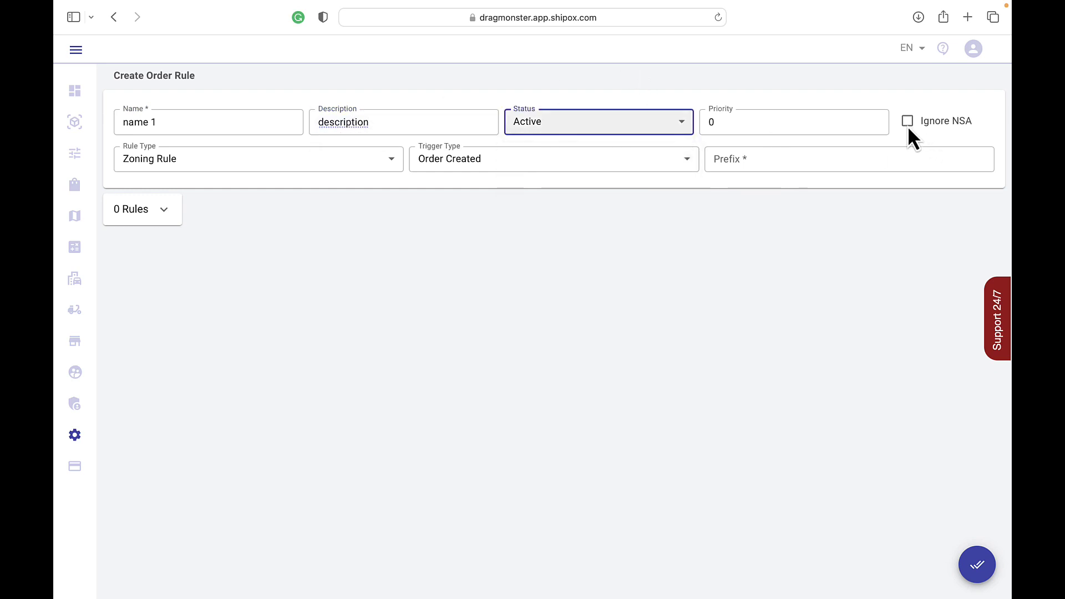
click(908, 123)
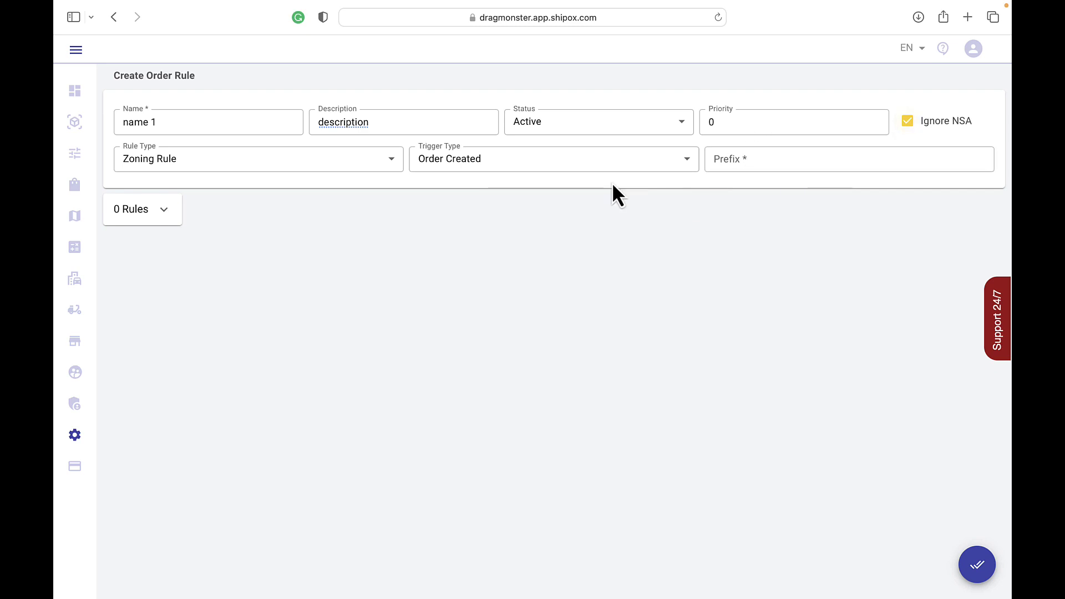
click(489, 162)
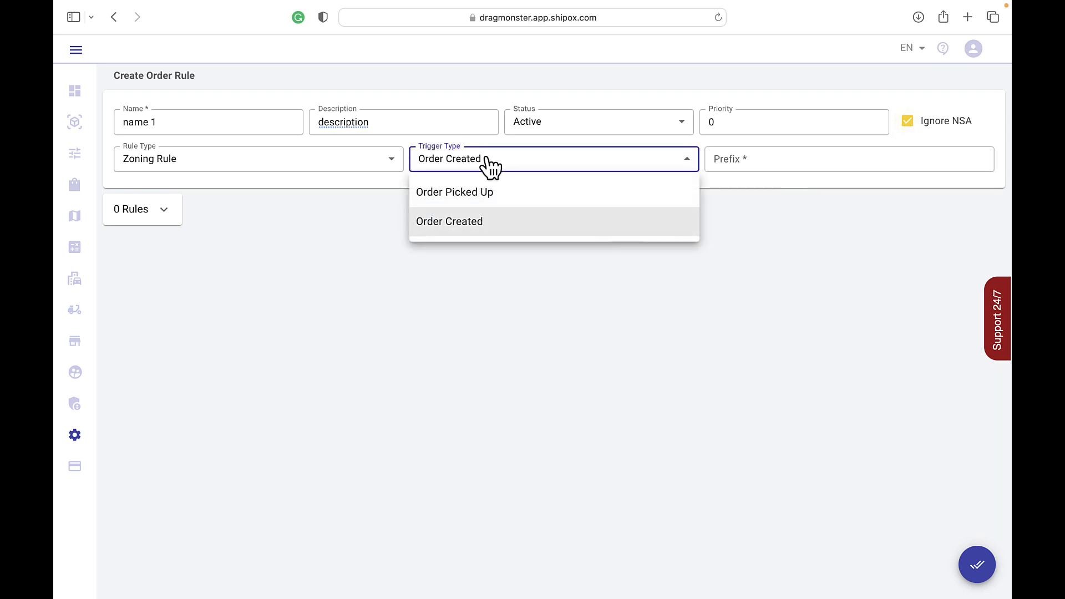
click(450, 223)
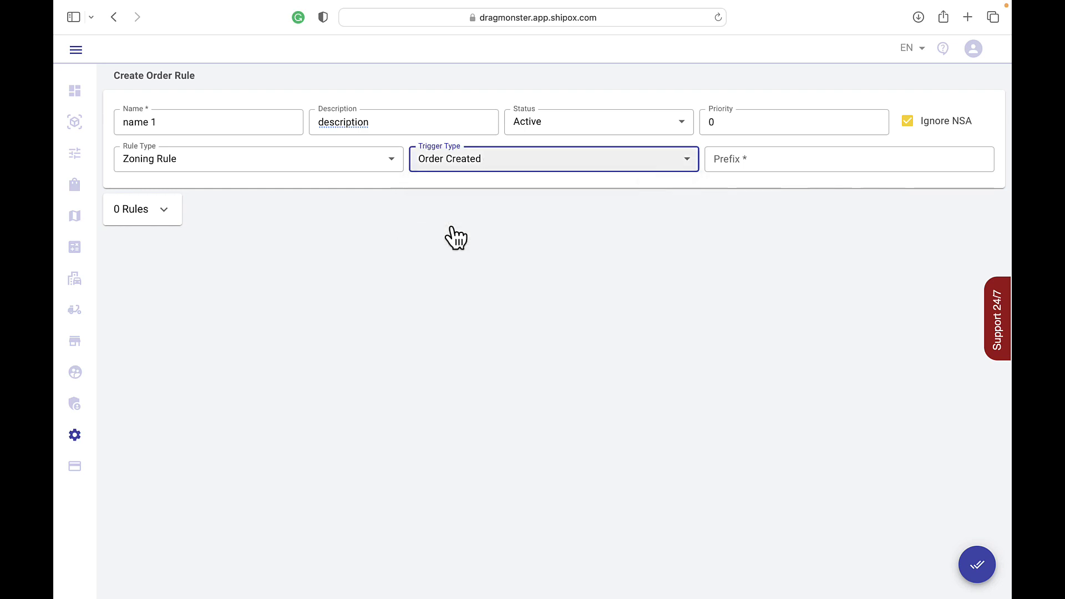
- Expand the zoning rule's conditions, switch to Conditions mode and add two conditions
click(166, 222)
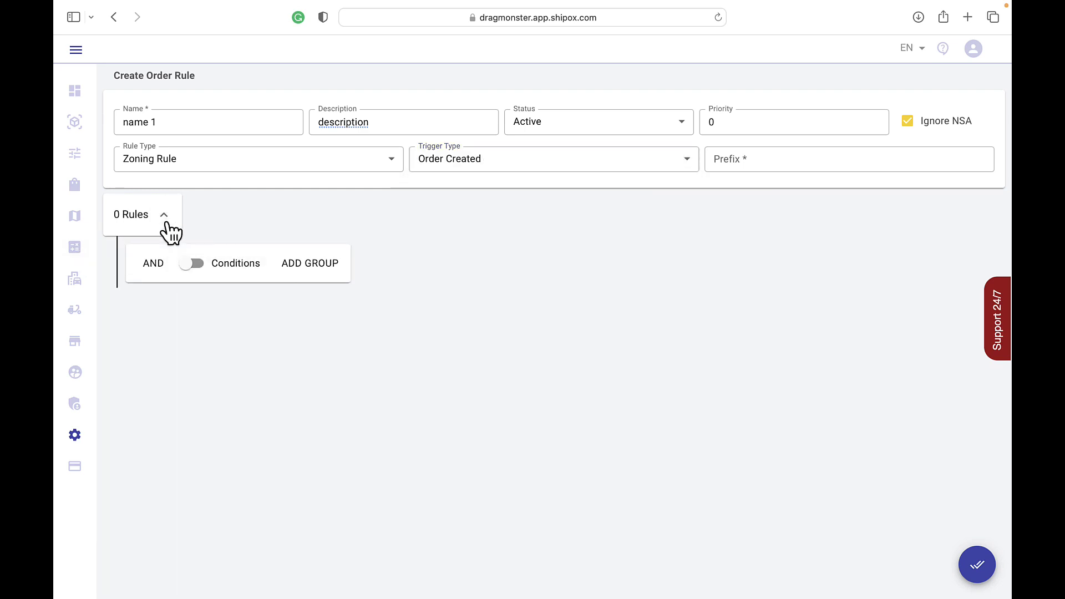
click(225, 271)
click(367, 276)
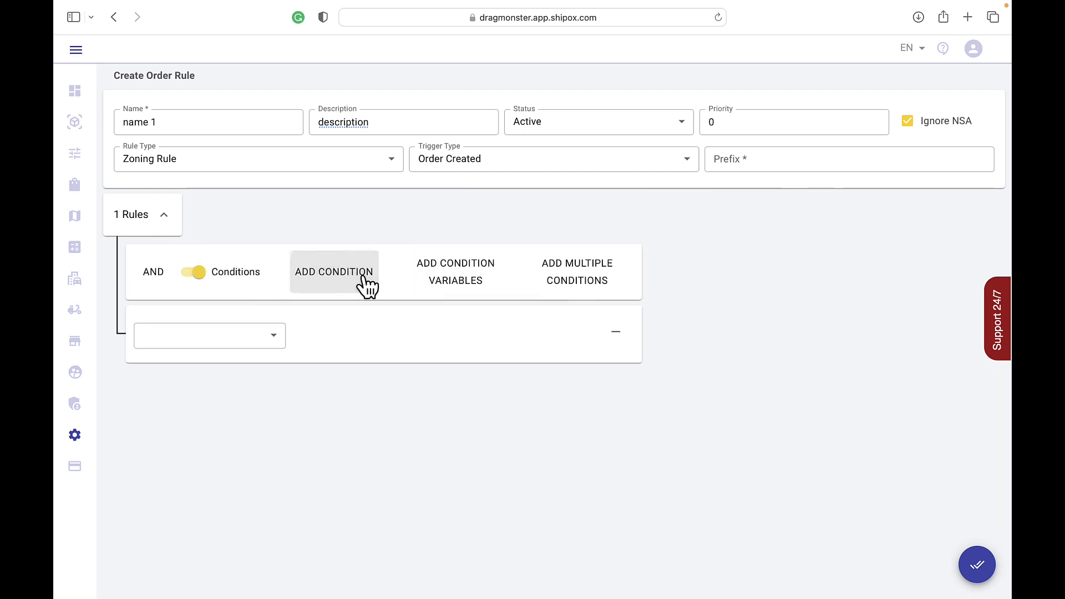
click(320, 288)
- Set the zoning rule's first condition variable to City from and the second to City to
click(259, 330)
click(234, 379)
click(229, 368)
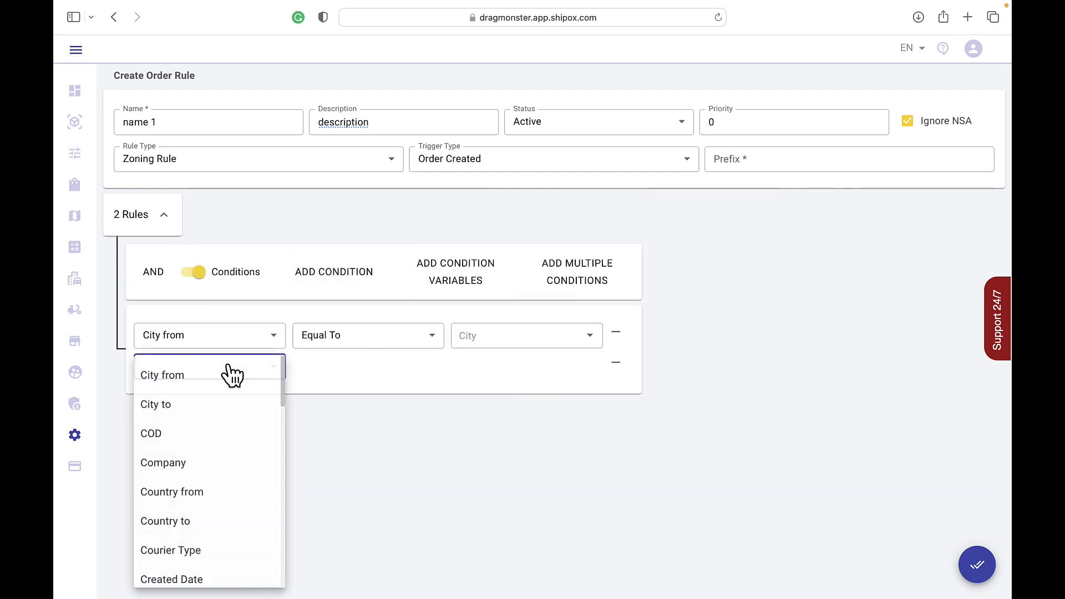
click(189, 405)
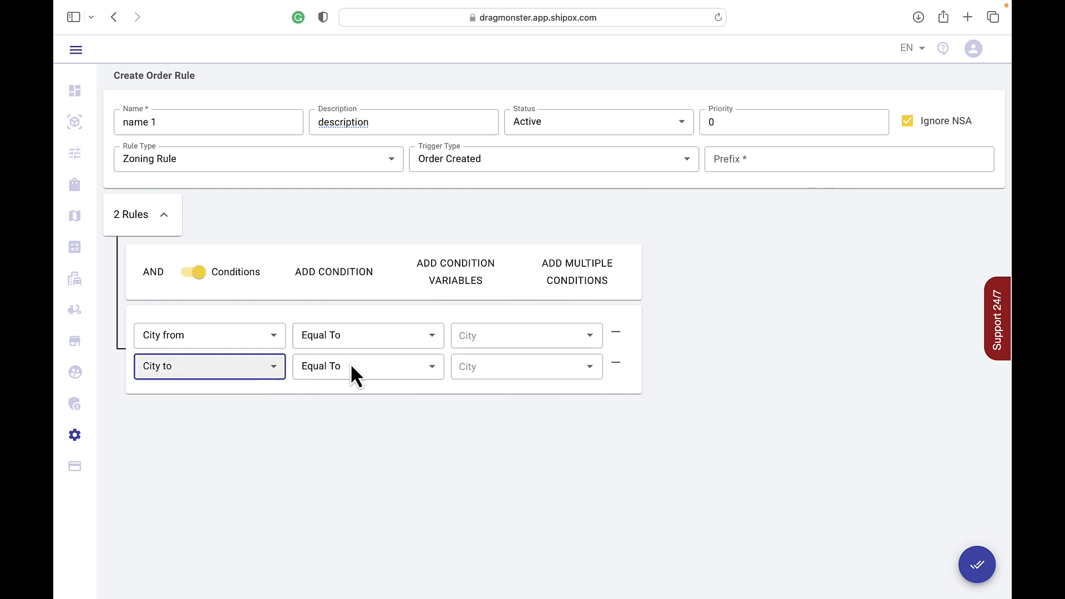
- Set the City from condition to Asaka and the City to condition to Bekobod
click(482, 335)
scroll(494, 393, down, 4)
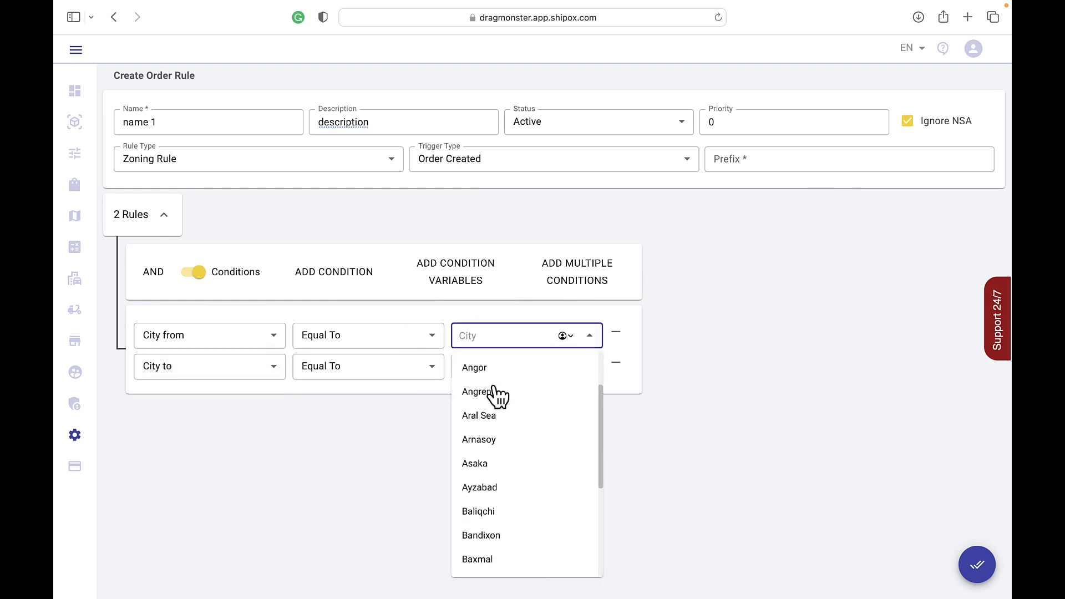
click(487, 444)
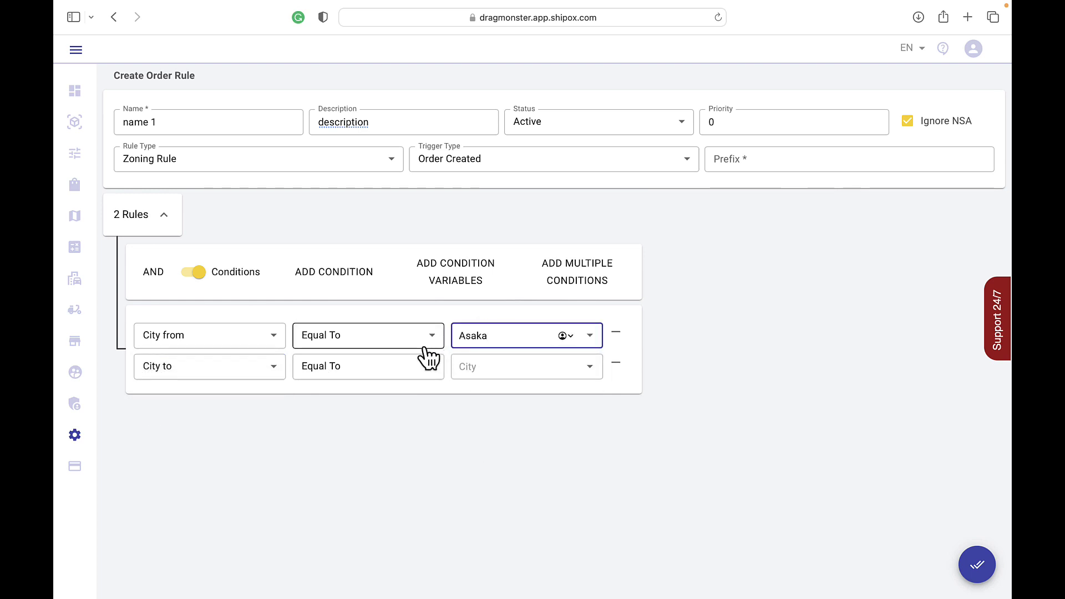
click(516, 367)
scroll(517, 228, down, 5)
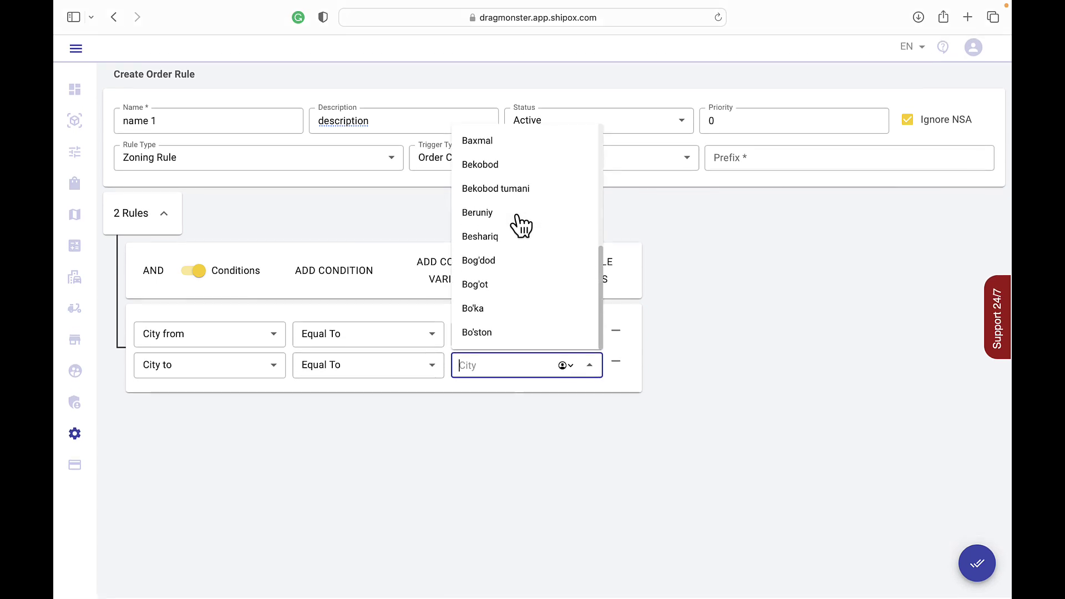
click(495, 167)
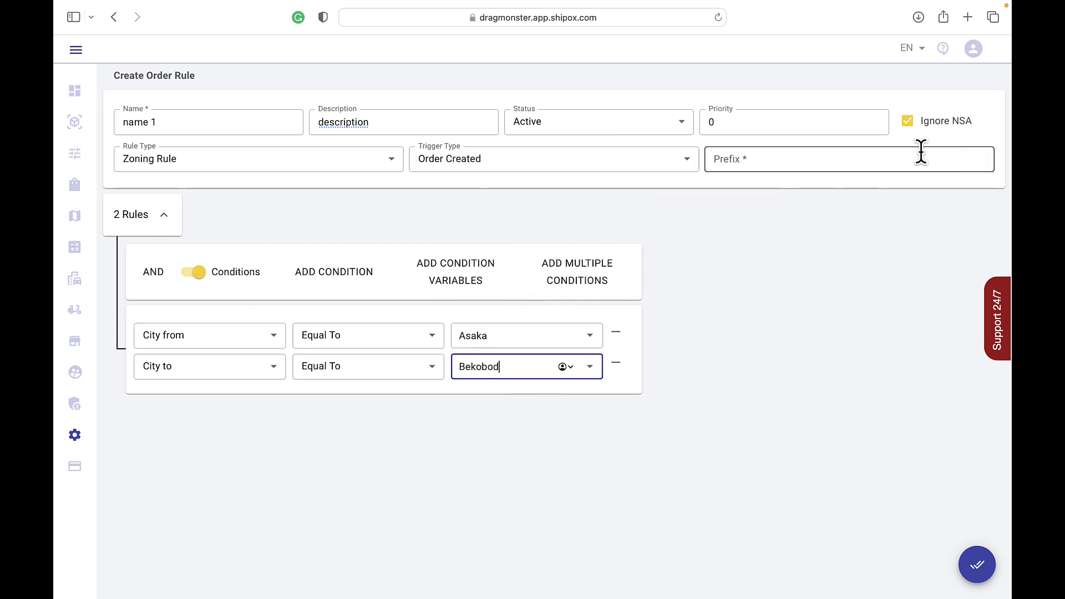
- Enter ASA as the zoning rule's prefix and save the rule
click(840, 158)
text(ASA)
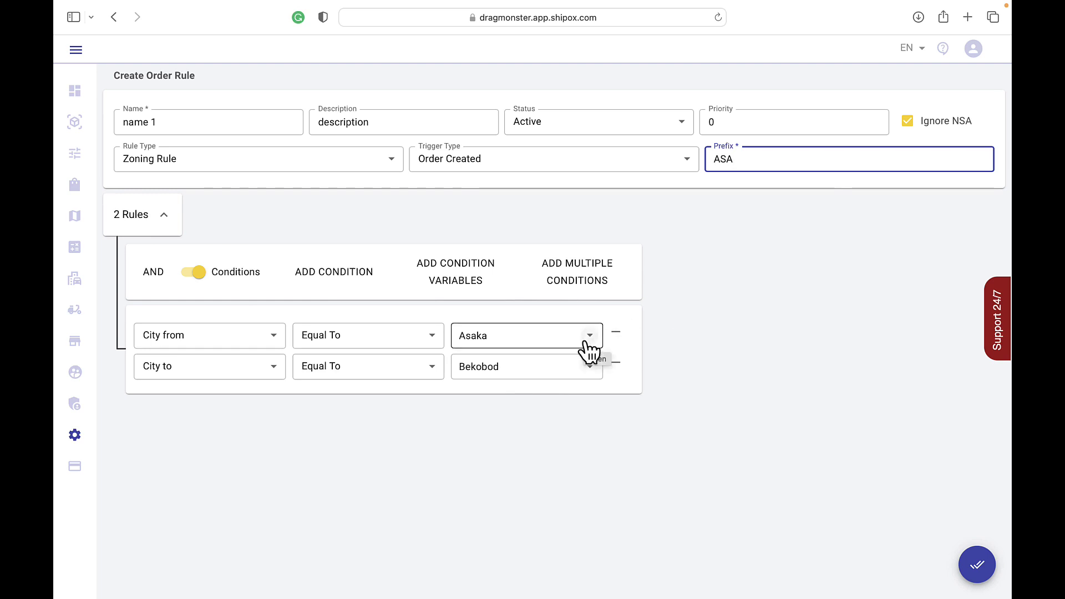
click(980, 577)
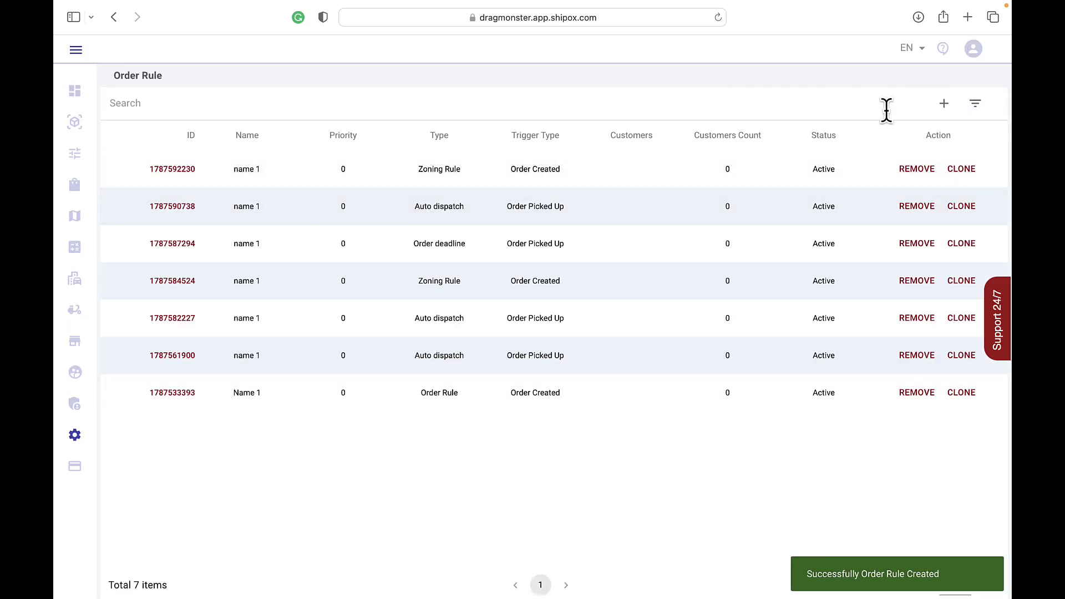
- Start another new order rule and set its rule type to Order deadline
click(945, 105)
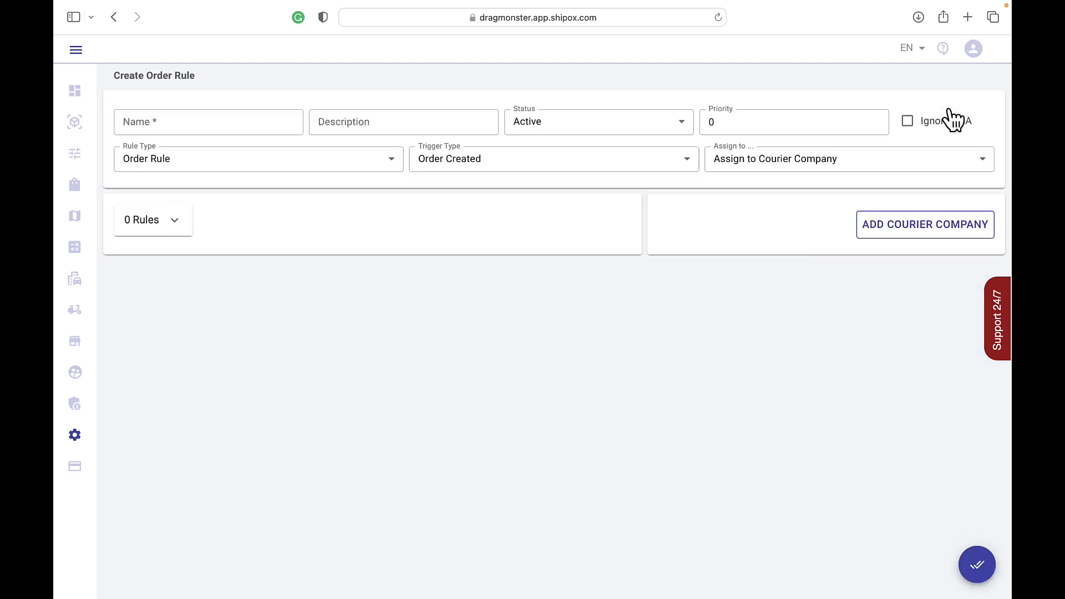
click(254, 165)
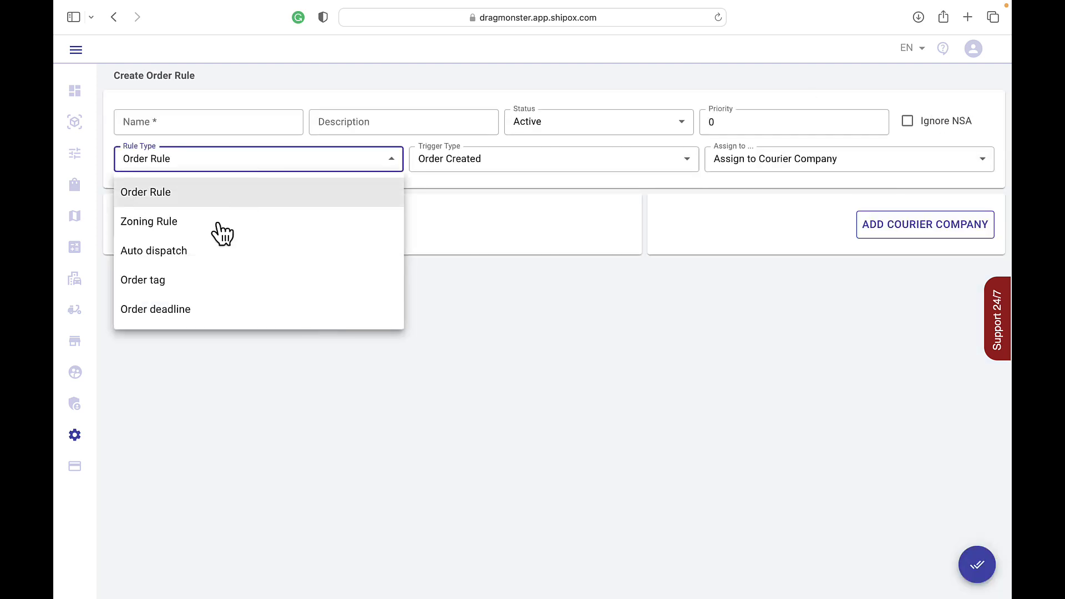
click(175, 307)
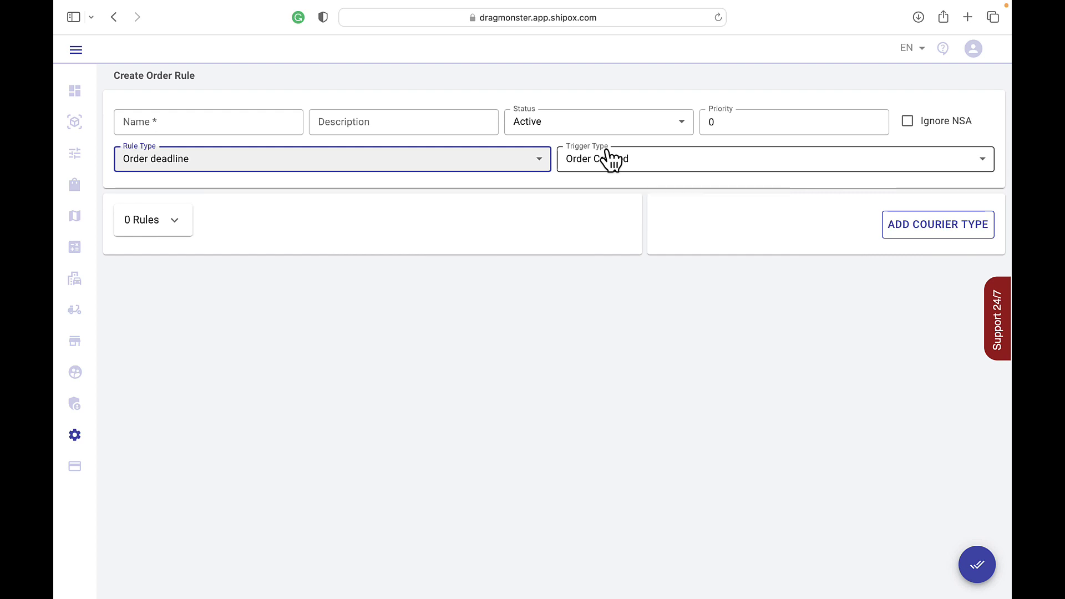
- Name the deadline rule "name 1", enable Ignore NSA and set its trigger type to Order Picked Up
click(239, 129)
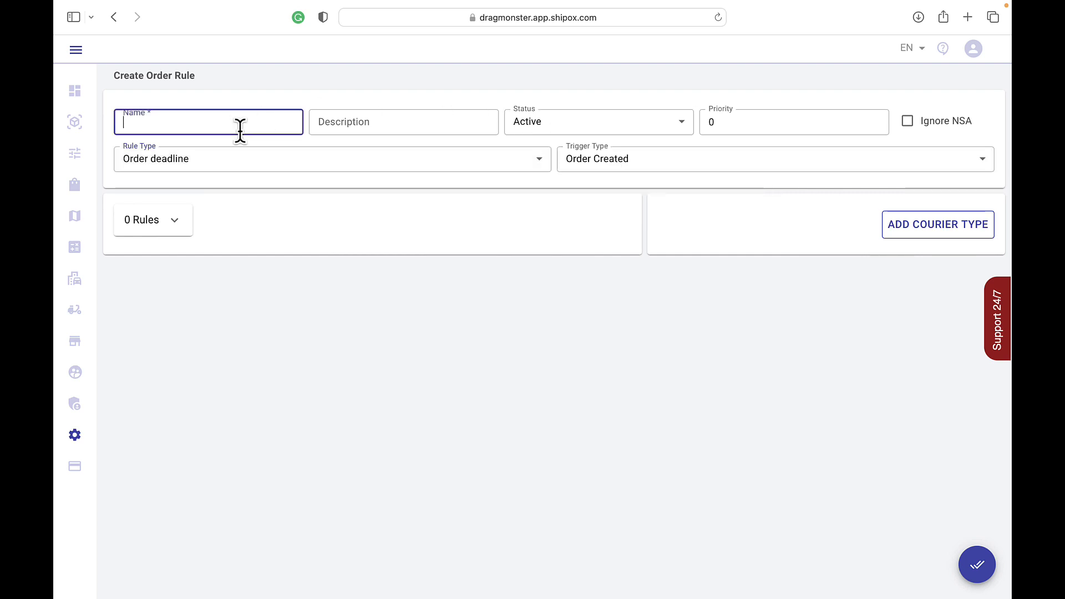
click(368, 120)
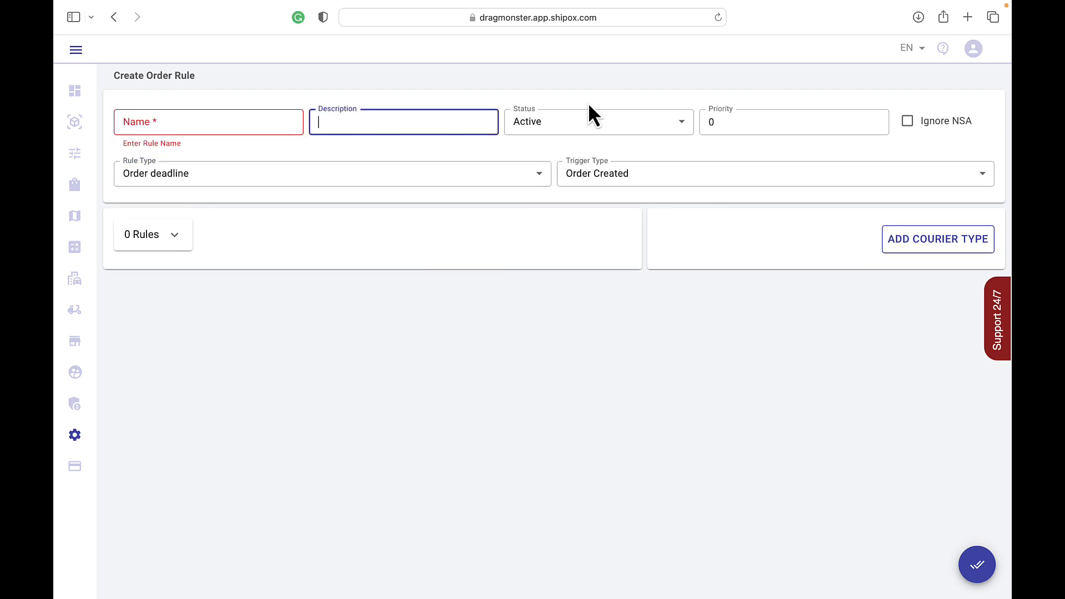
click(908, 123)
click(247, 125)
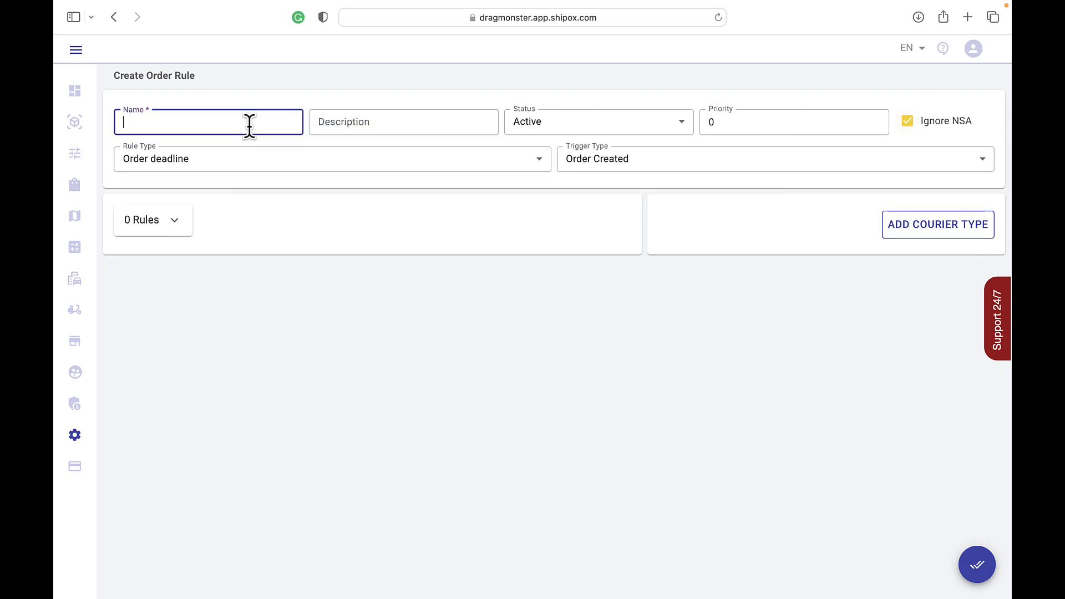
text(name 1)
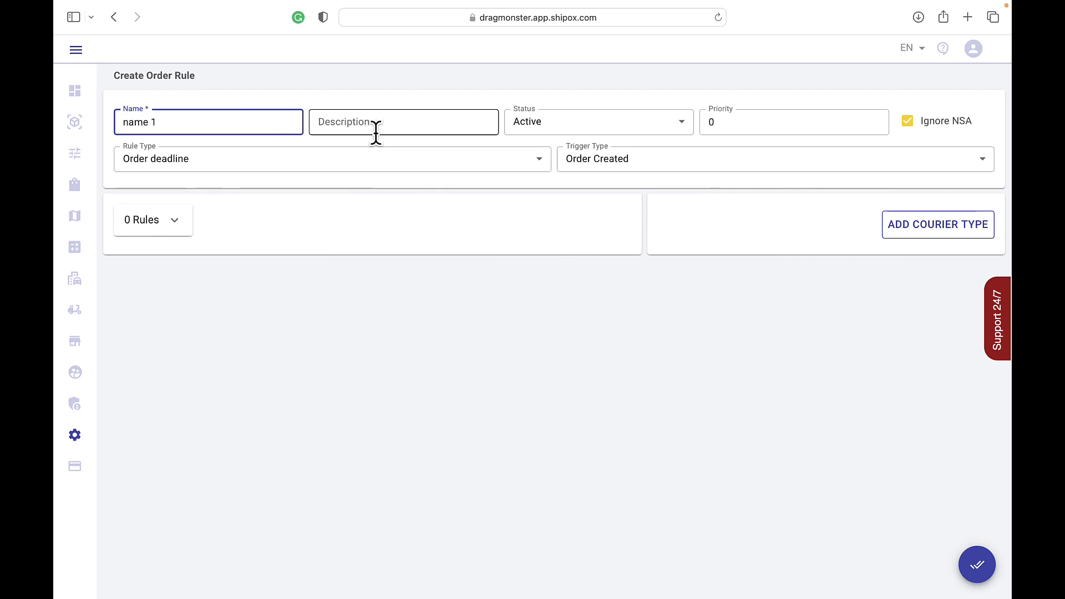
click(641, 166)
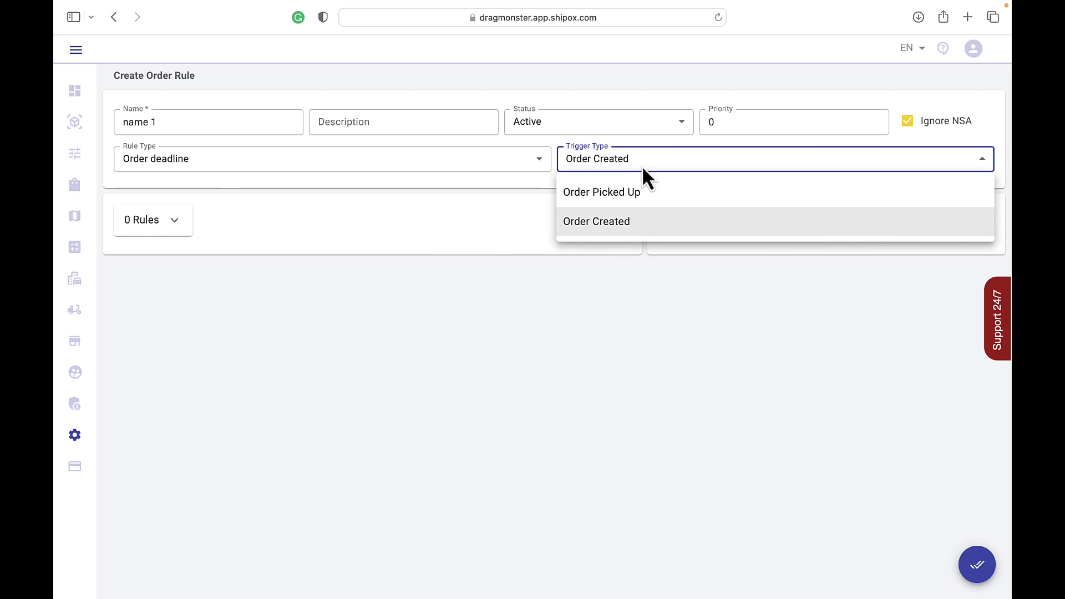
click(623, 191)
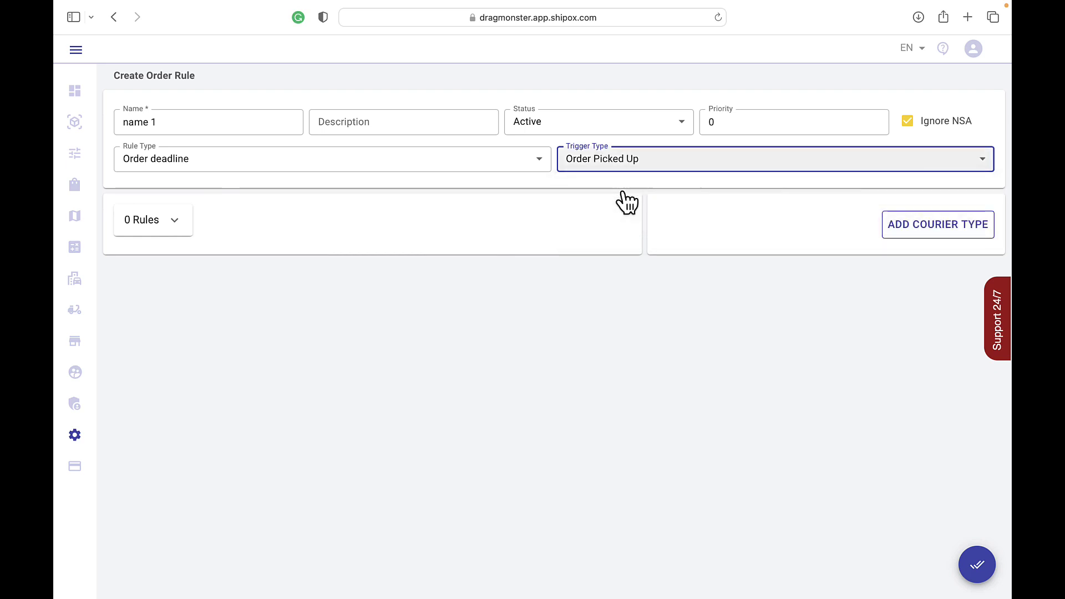
- Expand the Order deadline rule's conditions, switch to Conditions mode and add two conditions
click(173, 221)
click(206, 275)
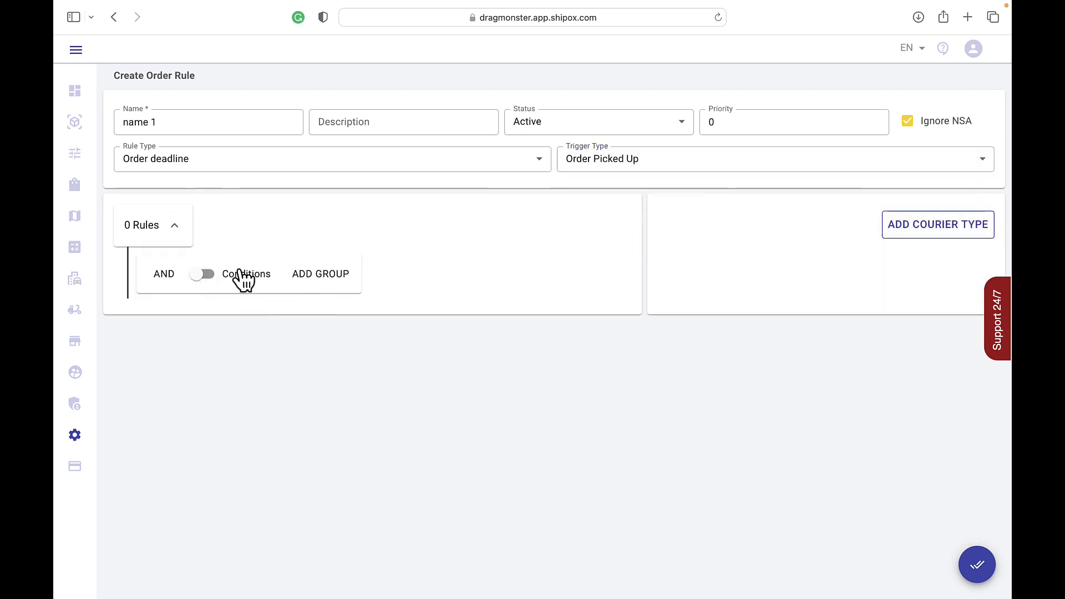
click(366, 285)
click(368, 288)
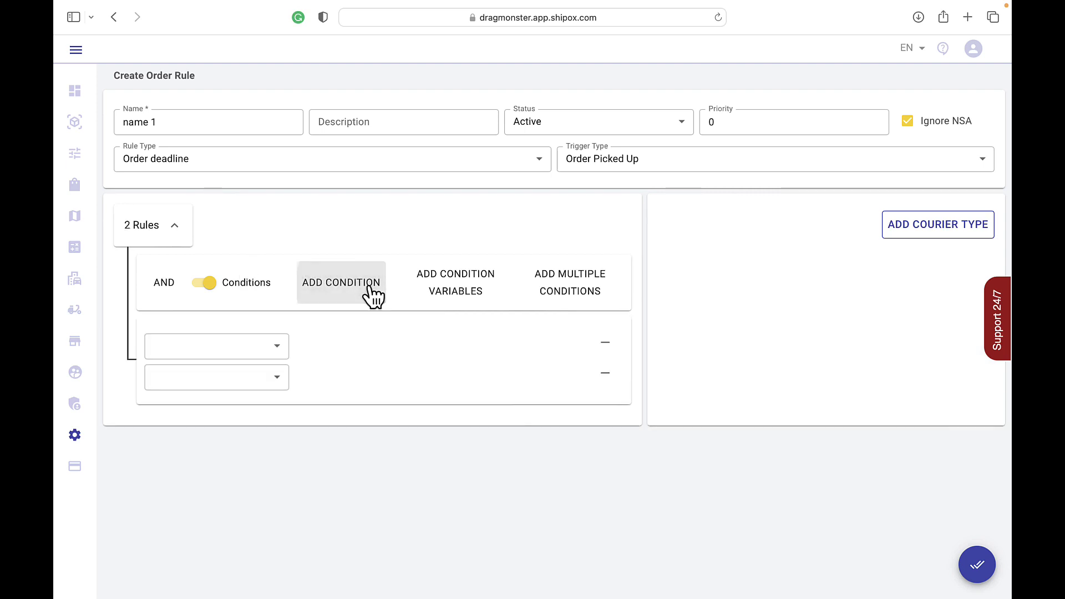
- Set the deadline rule's first condition variable to City from and the second to City to
click(260, 344)
click(198, 382)
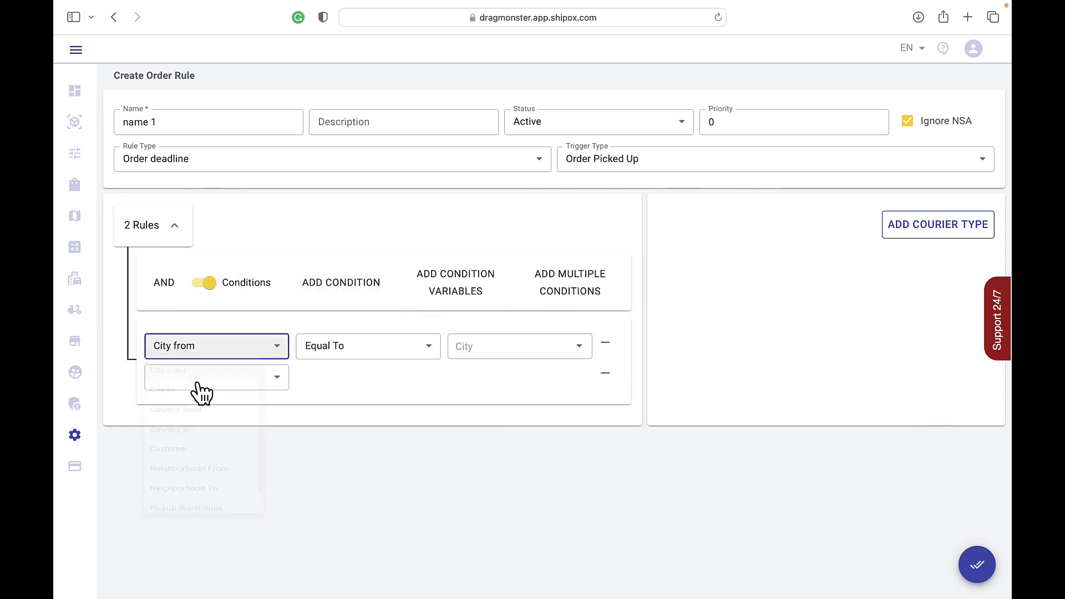
click(199, 383)
click(163, 405)
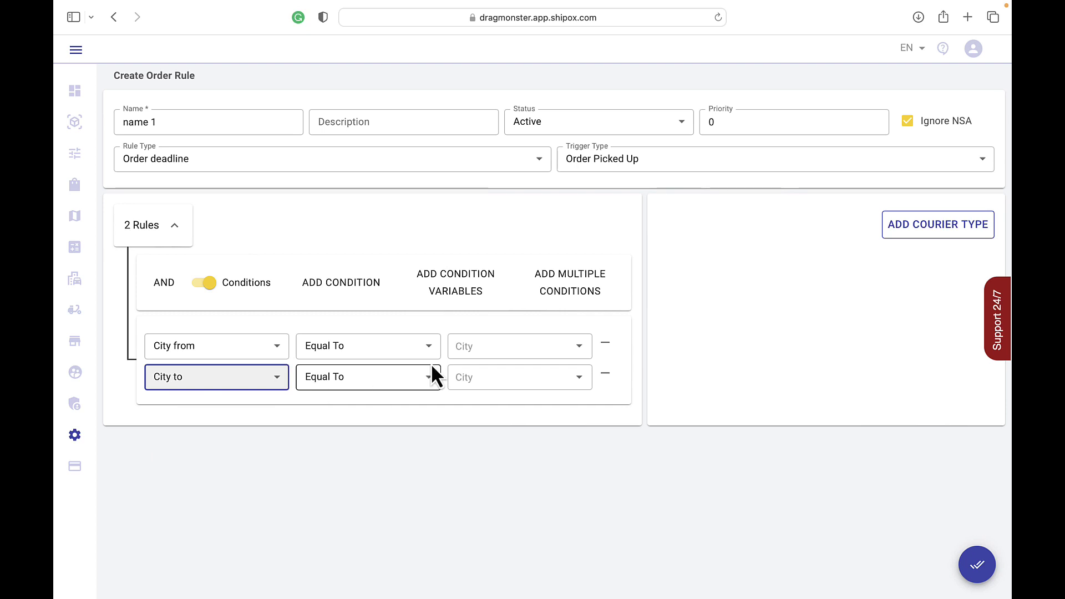
- Set the city of both the City from and City to conditions to Arnasoy
click(490, 348)
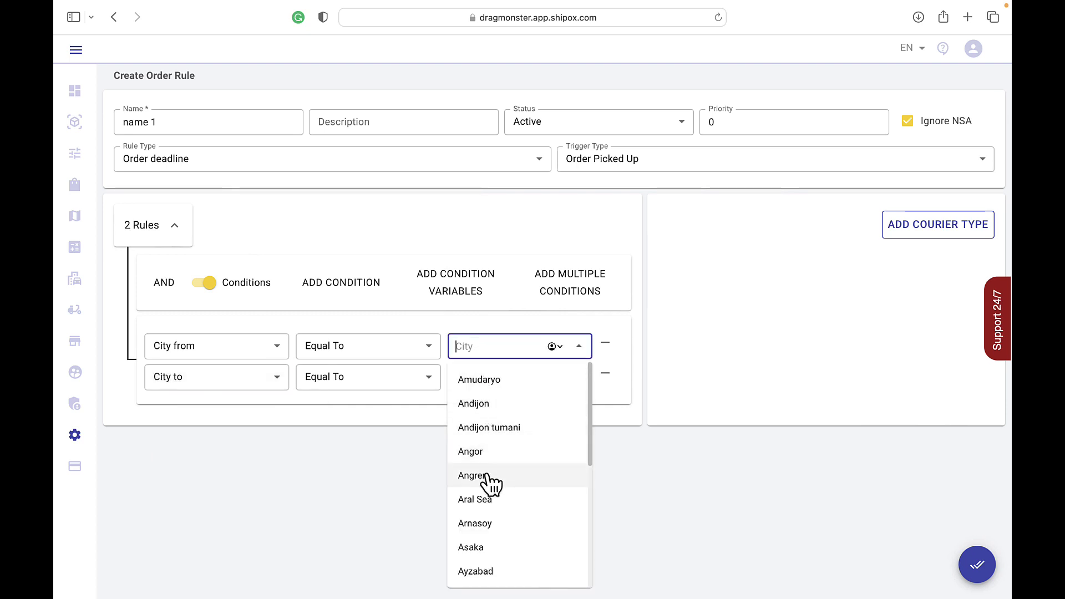
scroll(483, 473, down, 2)
click(483, 454)
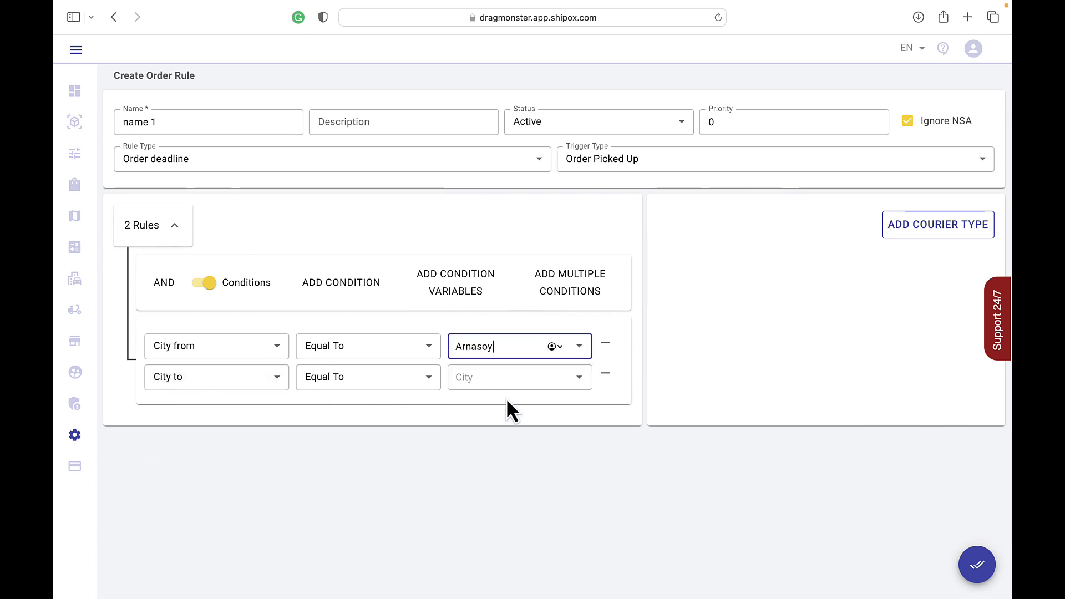
click(502, 383)
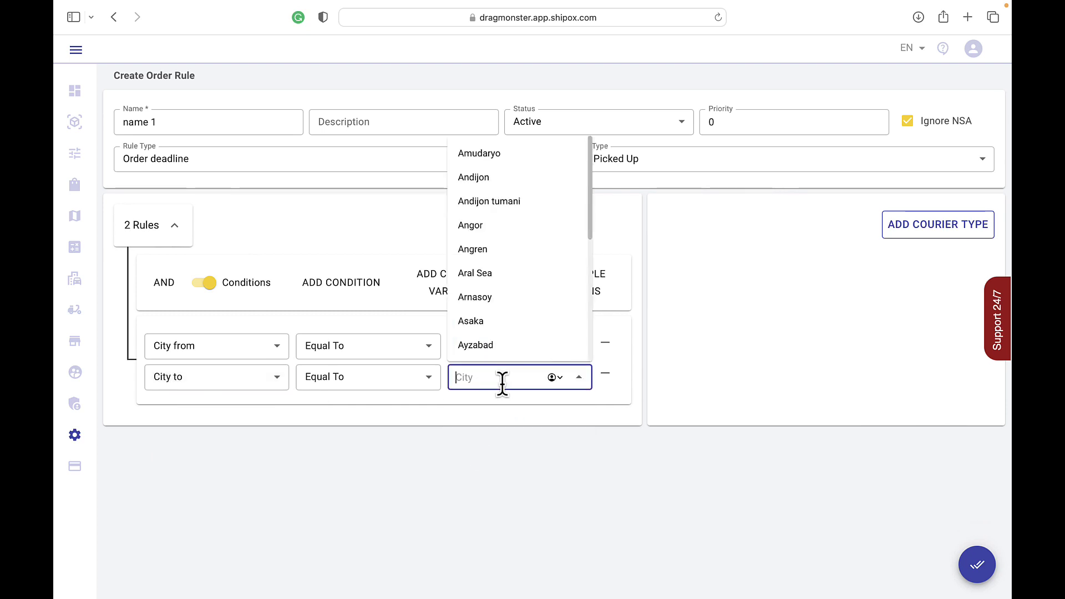
click(481, 296)
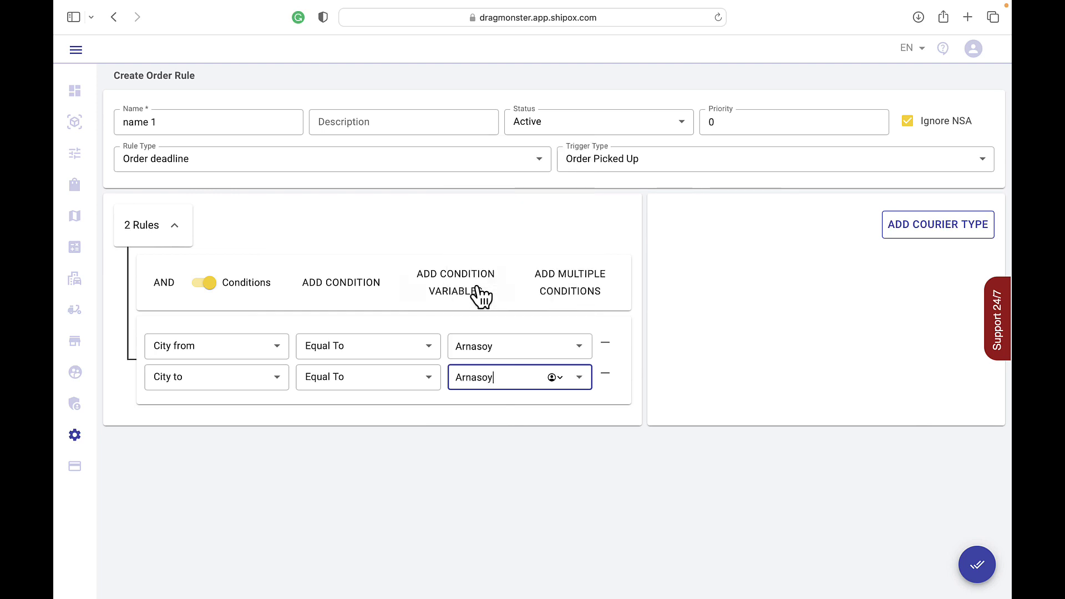
- Add a courier type to the Order deadline rule, choosing EXPRESS DELIVERY with a deadline time of 120 minutes
click(923, 240)
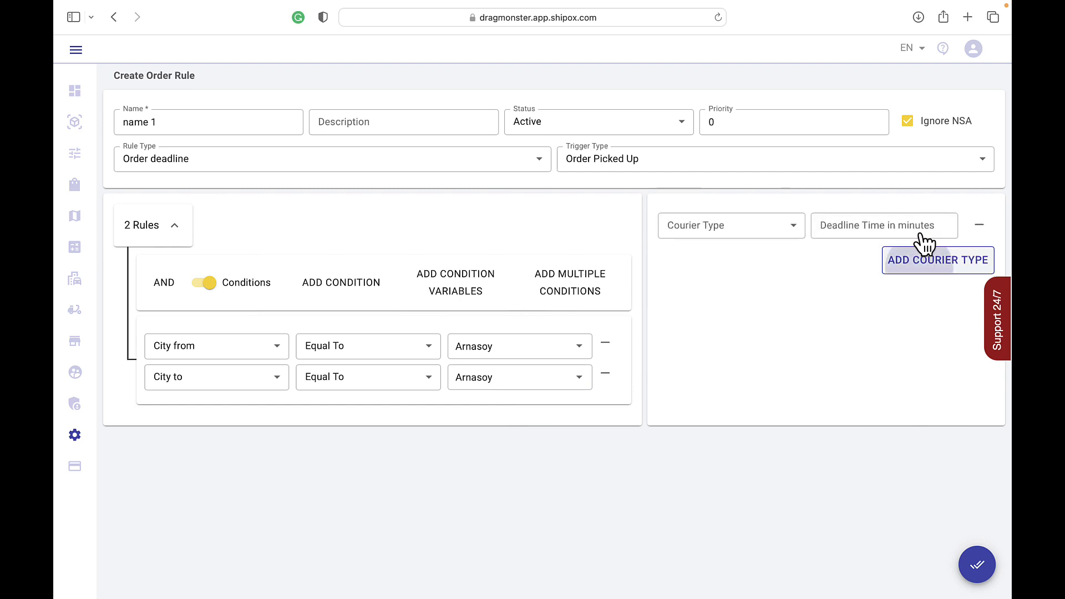
click(779, 225)
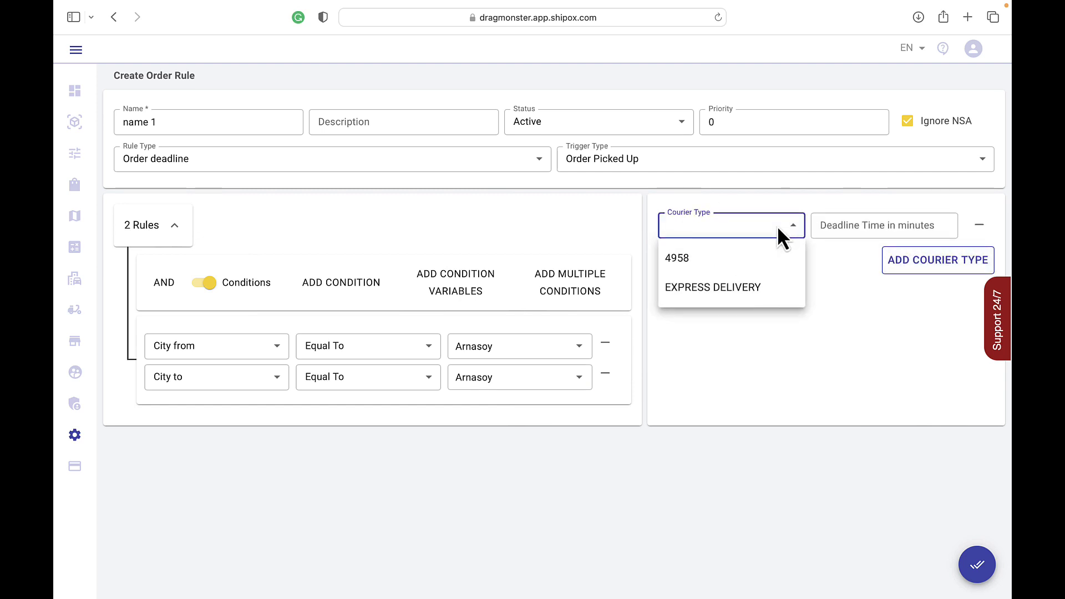
click(744, 291)
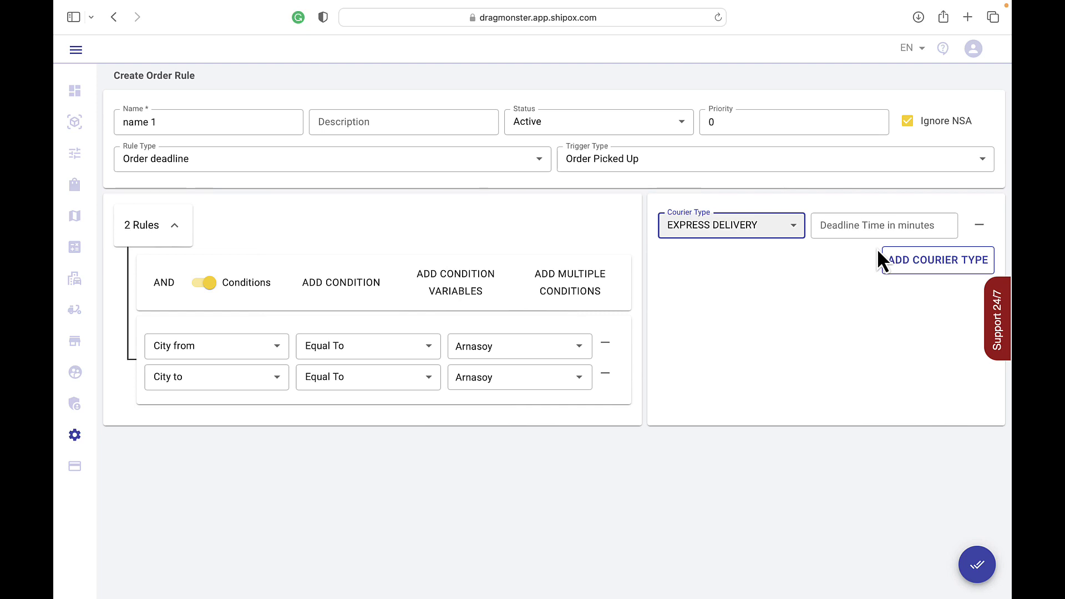
click(855, 225)
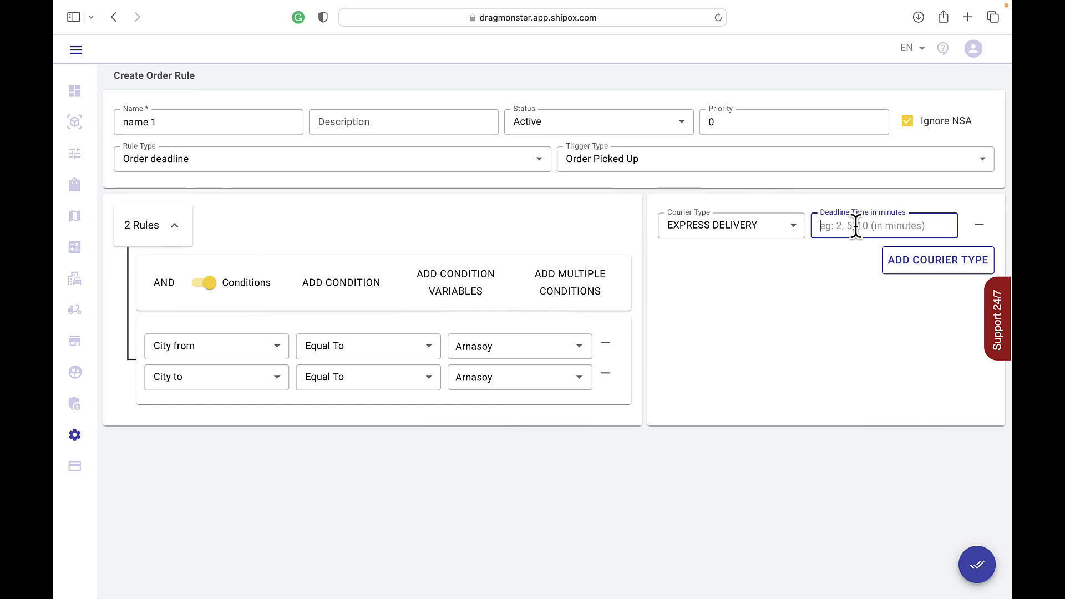
text(120)
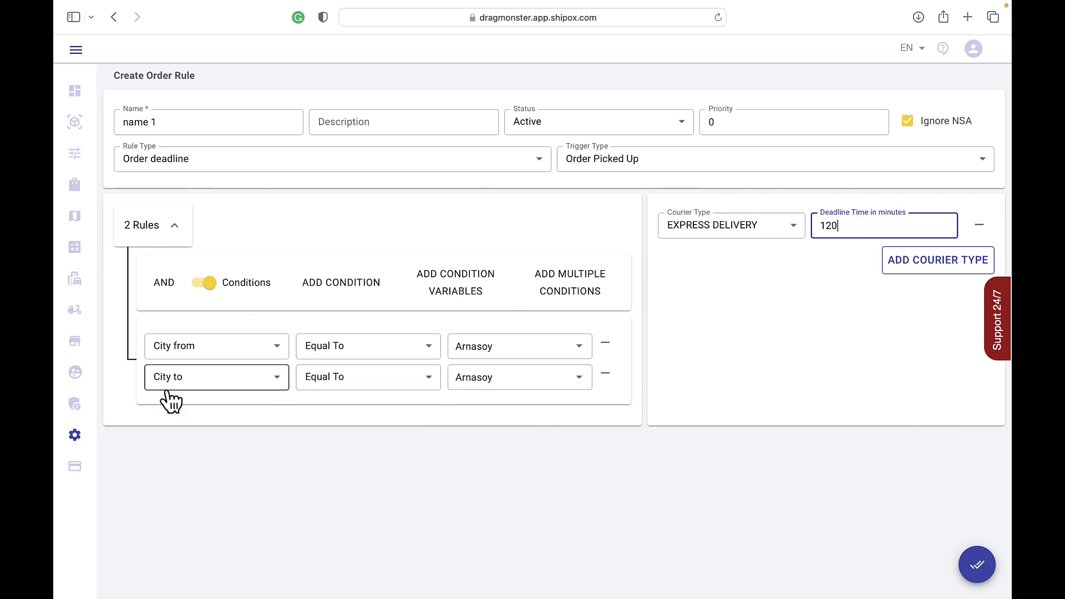
click(523, 376)
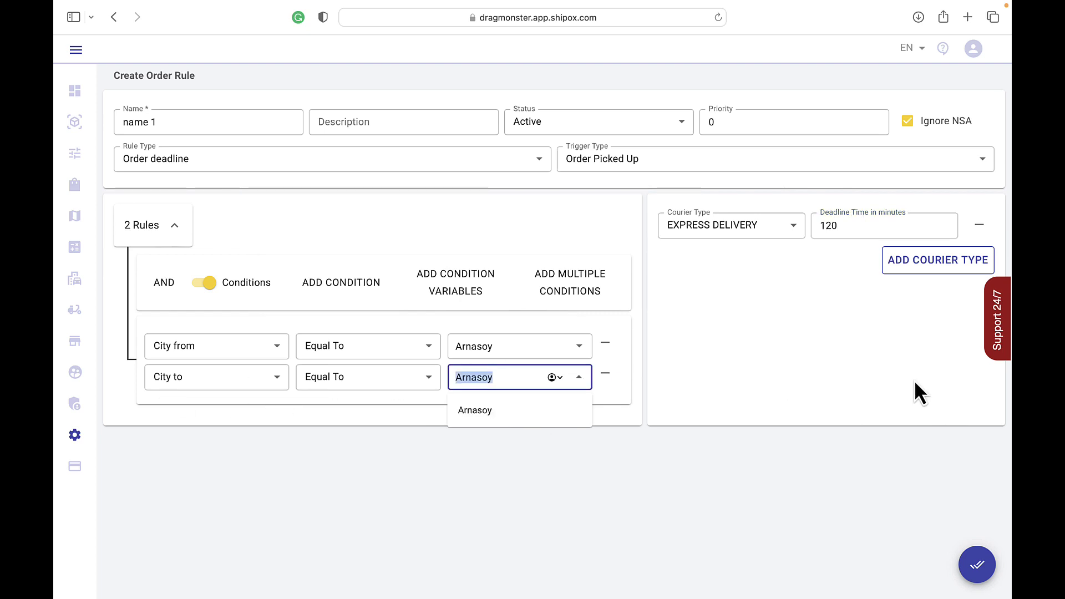
click(872, 384)
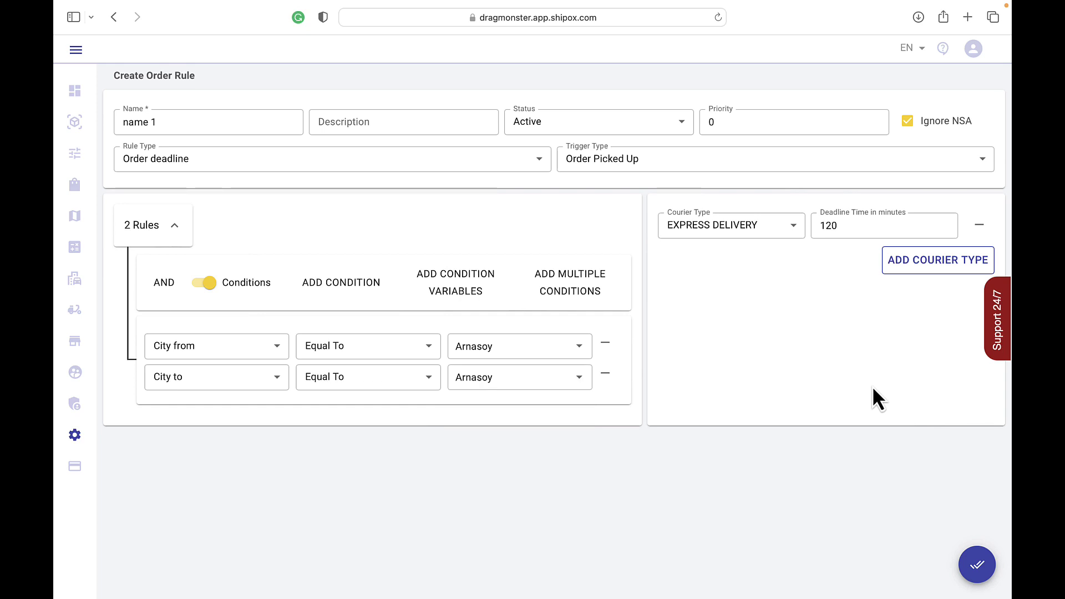